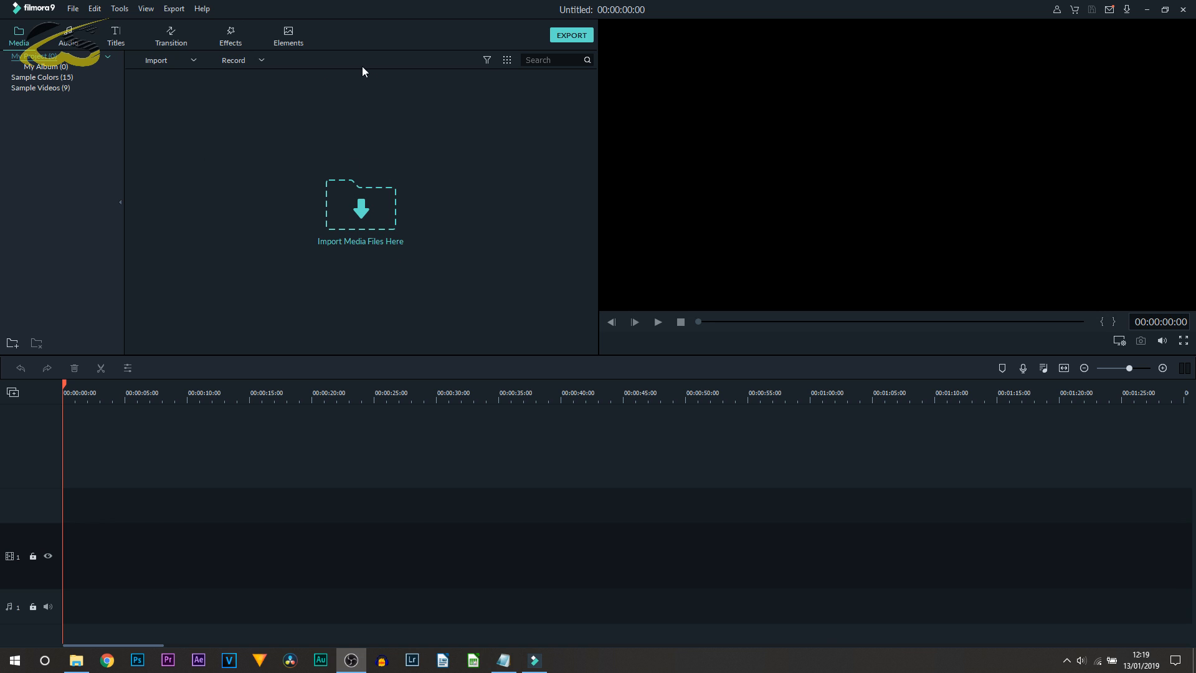
Import the Clouds - 16163, Saigon - 14385, Street - 19627 and Tagsgraphic - 11721 videos into the project media
{"action": "left_click", "coordinate": [371, 215]}
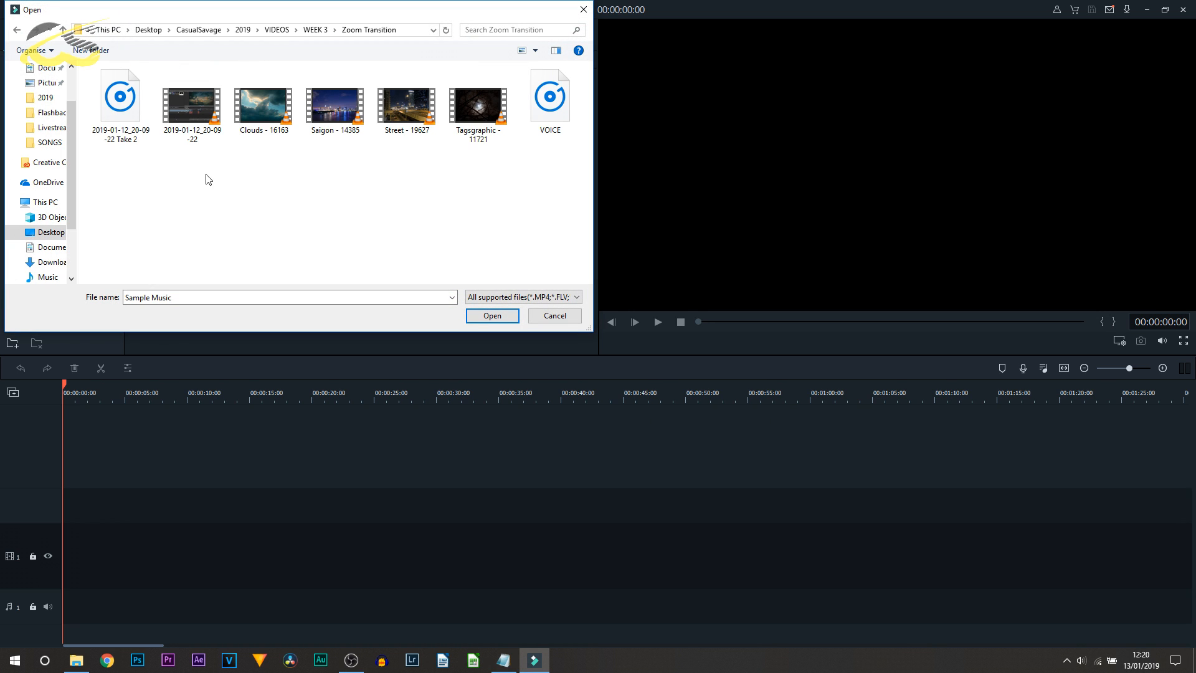
{"action": "left_click_drag", "start_coordinate": [273, 184], "coordinate": [458, 114]}
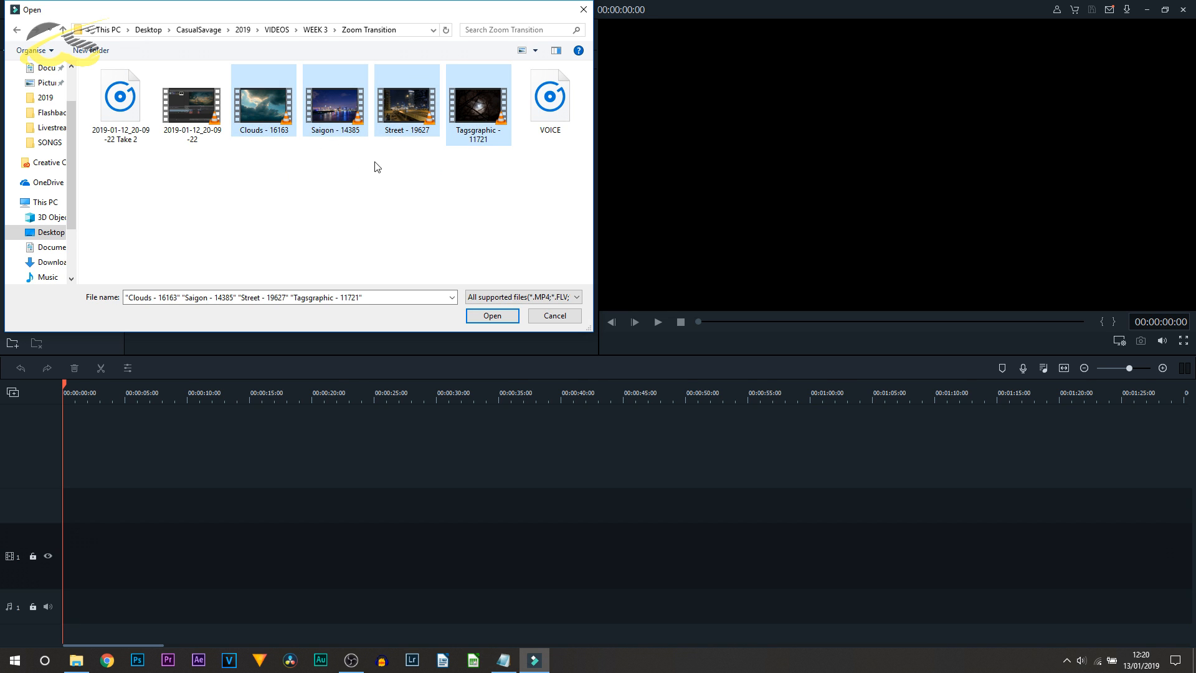
{"action": "left_click", "coordinate": [505, 316]}
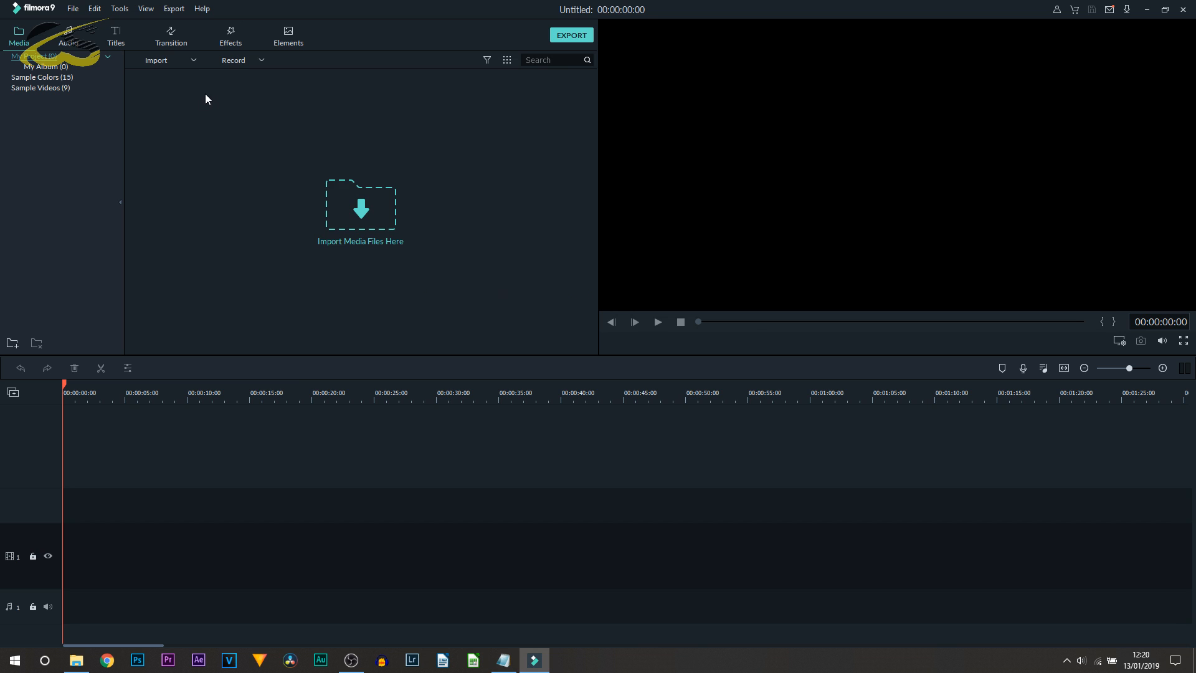
{"action": "left_click", "coordinate": [437, 198]}
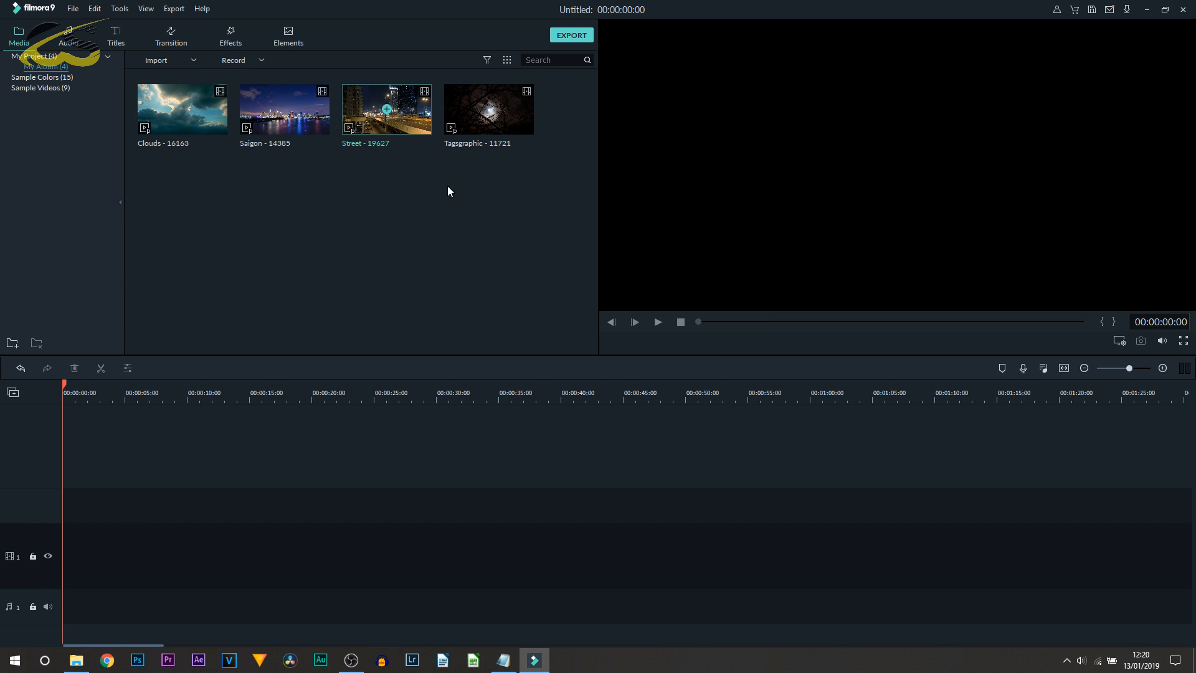
Browse the audio library, looking through the Tender & Sentimental, Rock and Sound Effect categories
{"action": "left_click", "coordinate": [75, 44]}
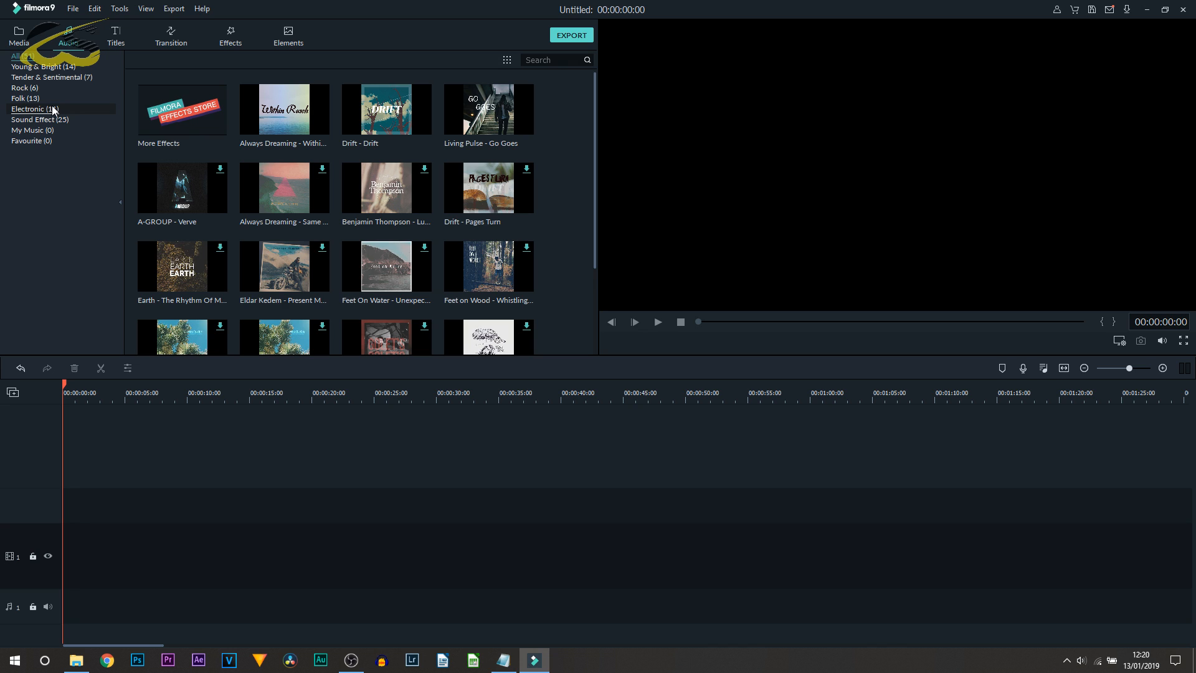
{"action": "left_click", "coordinate": [48, 77]}
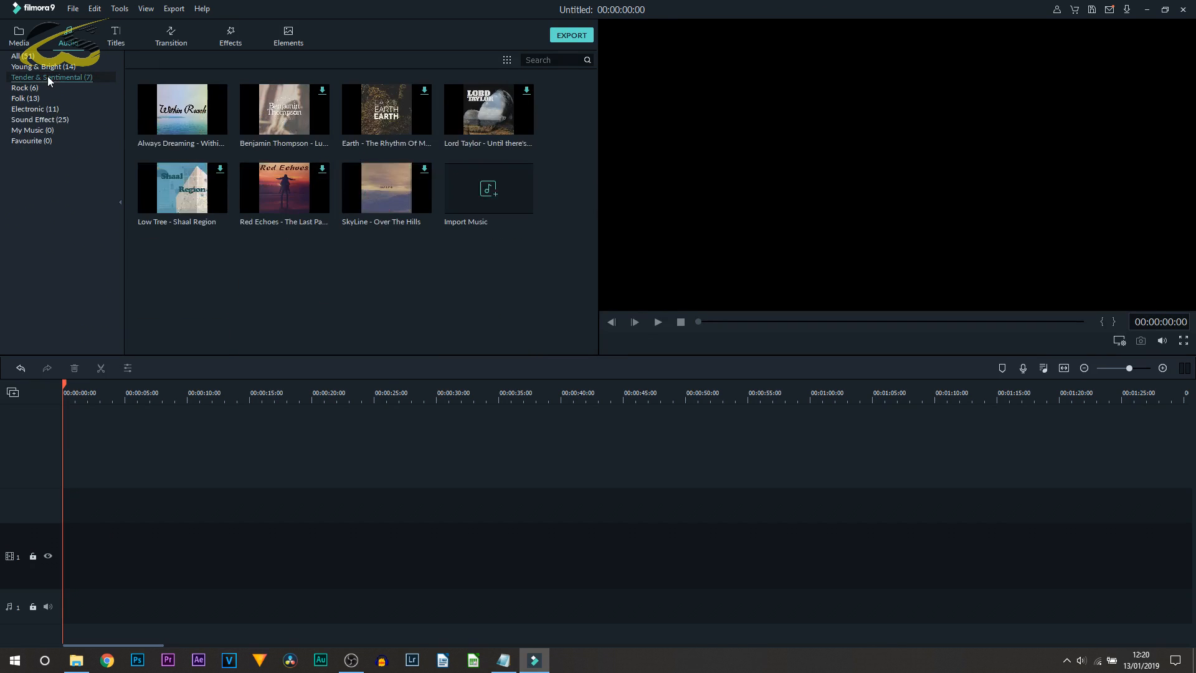
{"action": "left_click", "coordinate": [43, 87]}
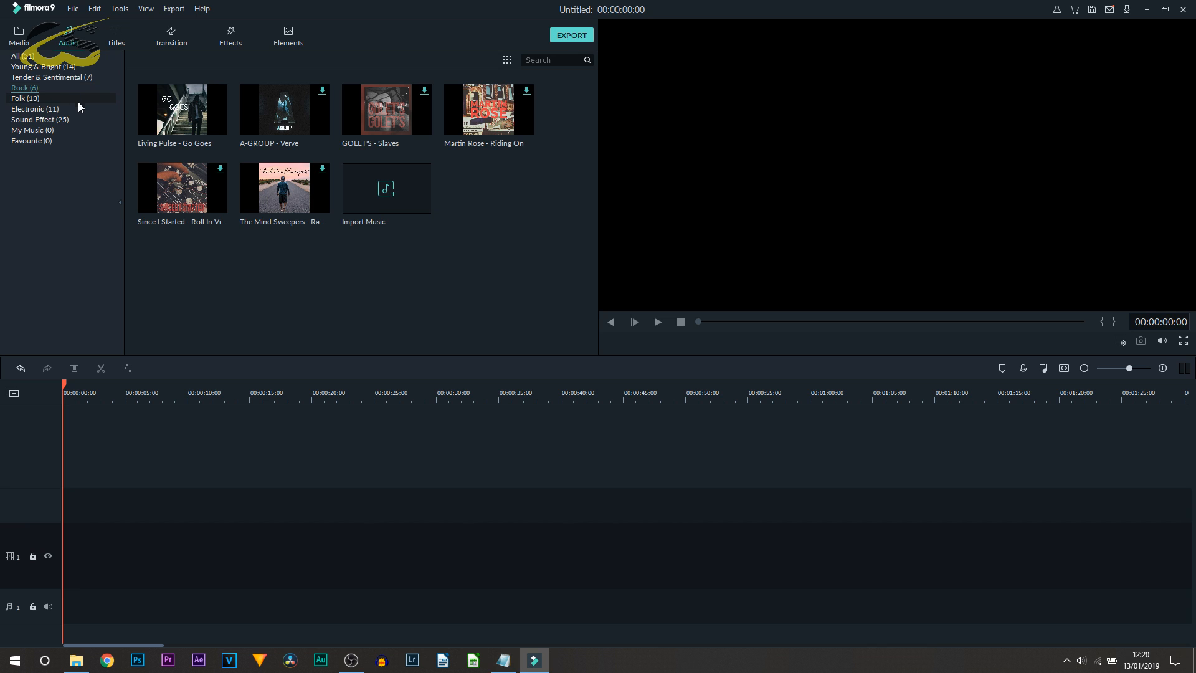
{"action": "left_click", "coordinate": [42, 119]}
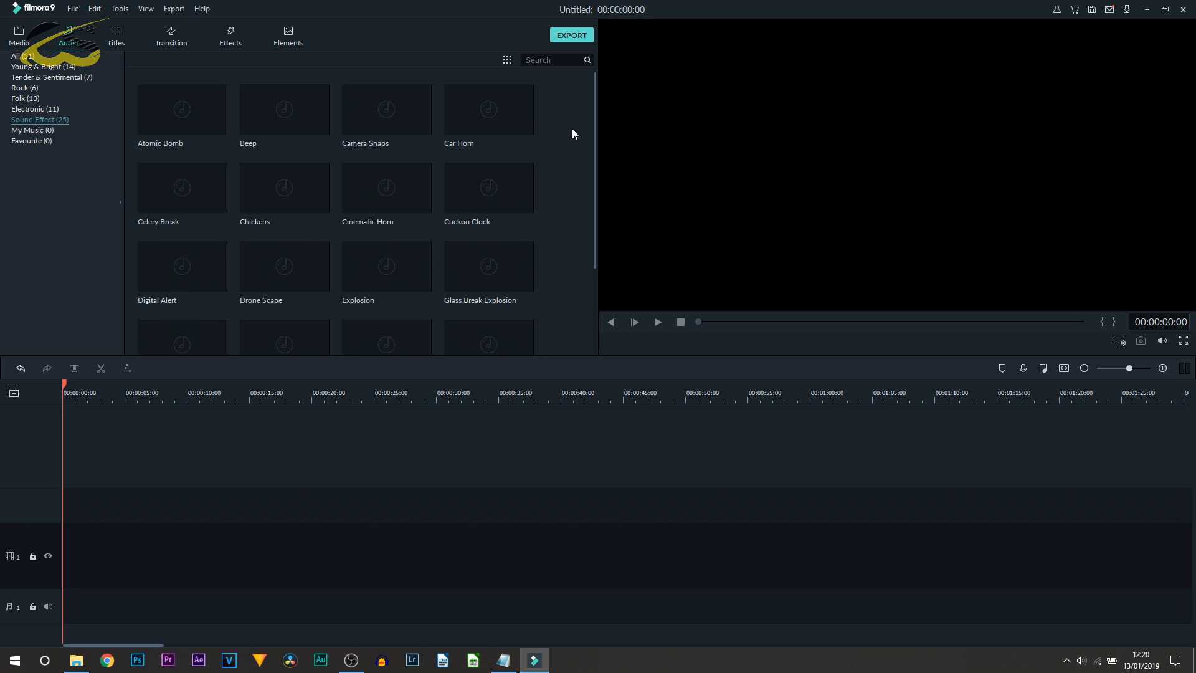
{"action": "scroll", "coordinate": [562, 136], "scroll_direction": "down", "scroll_amount": 5}
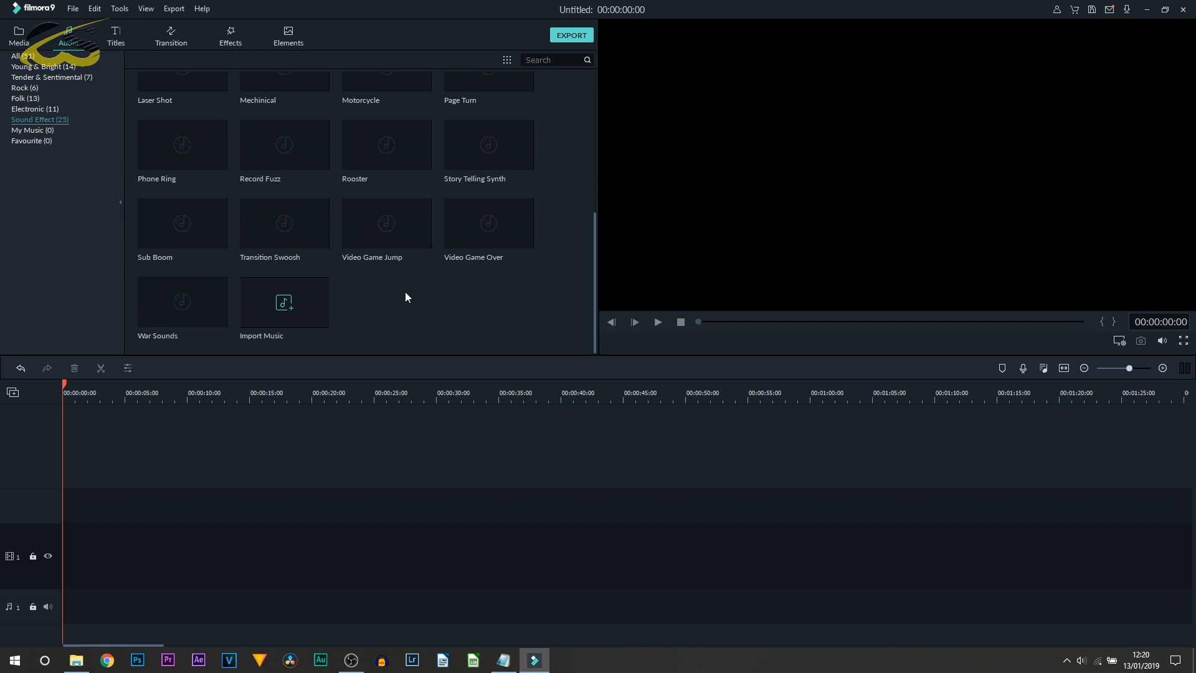
{"action": "scroll", "coordinate": [514, 318], "scroll_direction": "up", "scroll_amount": 5}
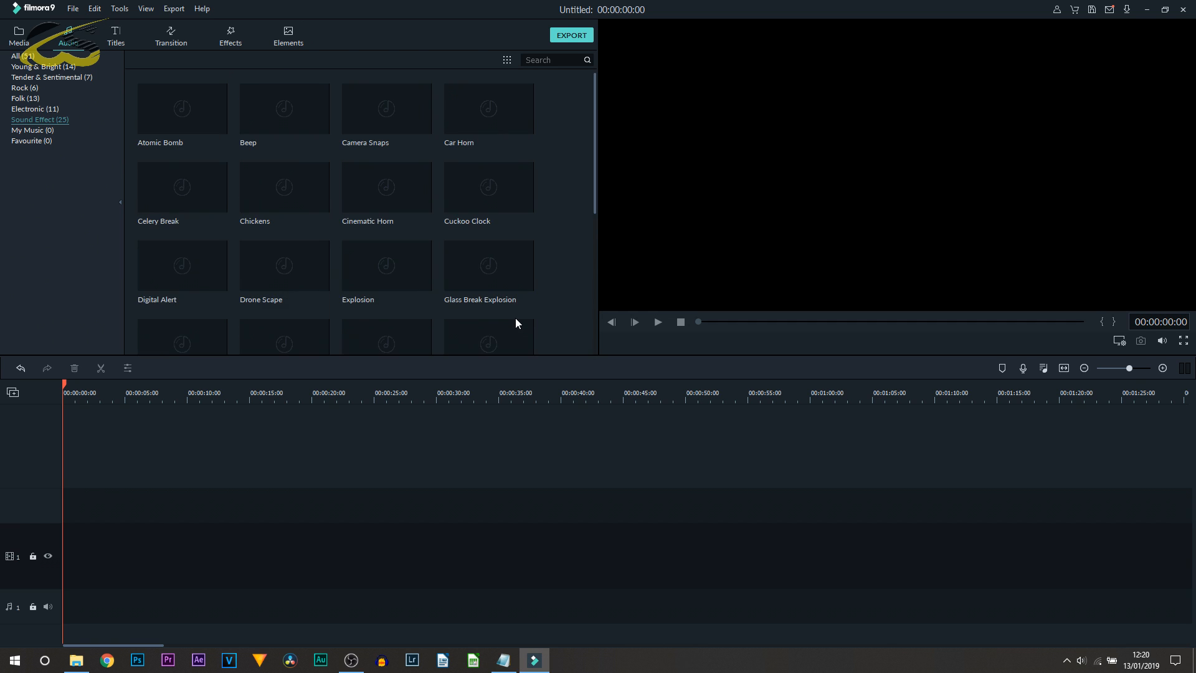
Browse the title presets and look through the Lower 3rds category
{"action": "left_click", "coordinate": [119, 42]}
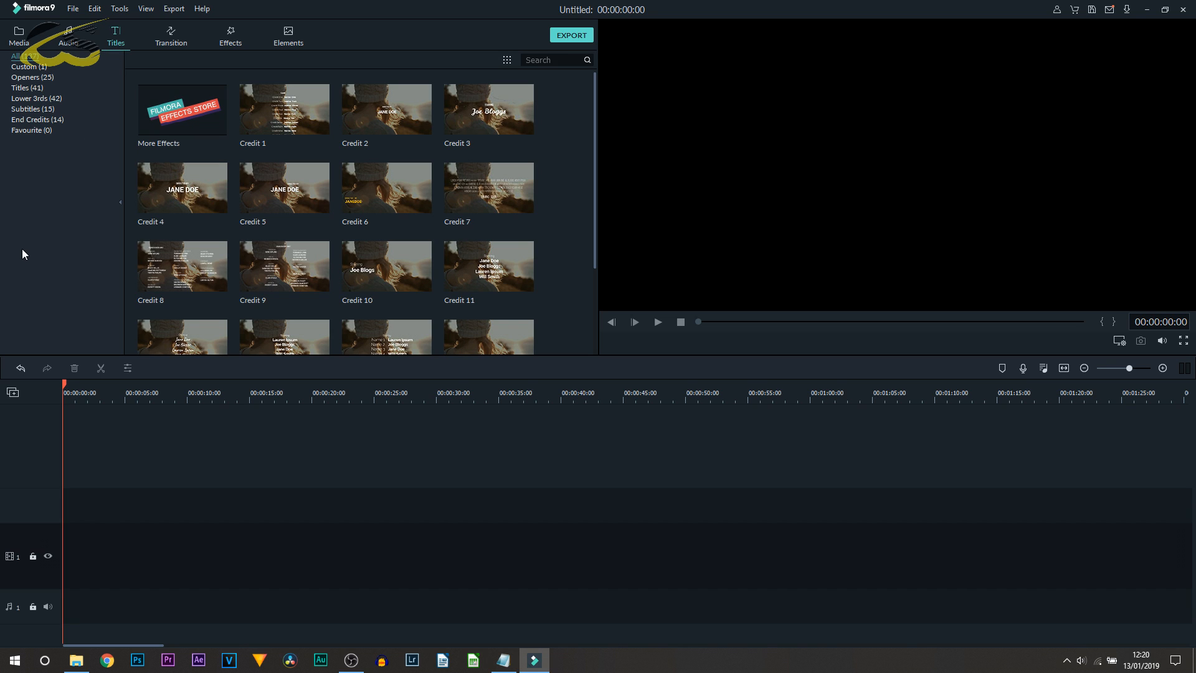
{"action": "left_click", "coordinate": [57, 100]}
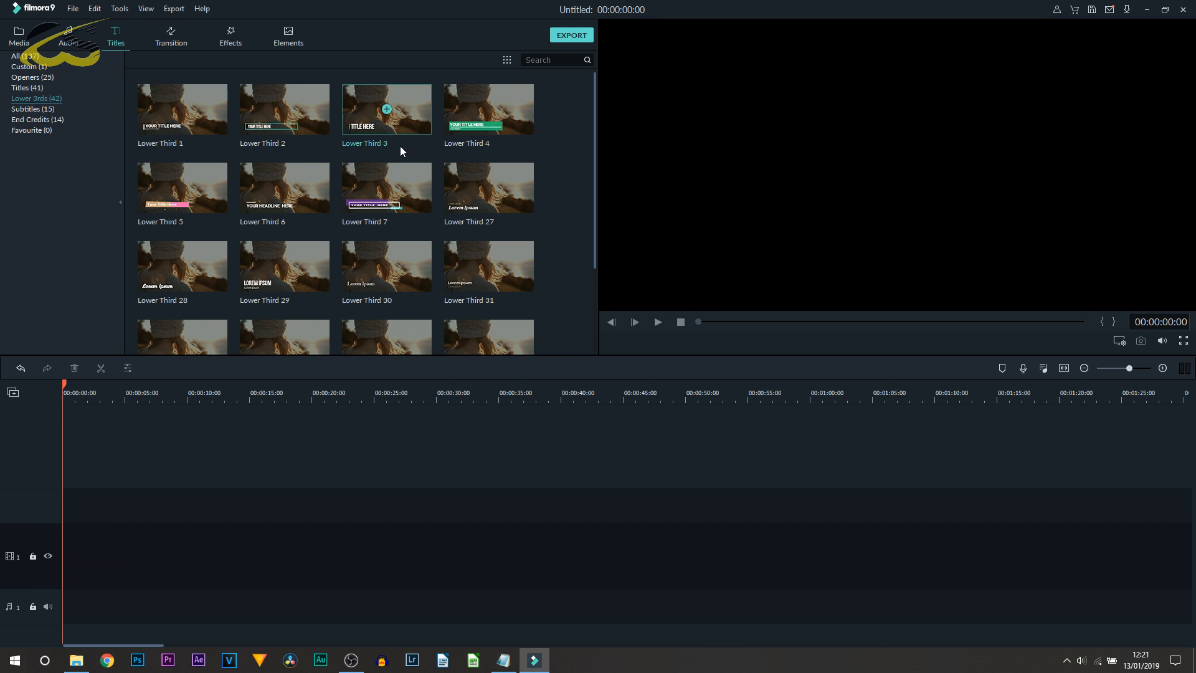
{"action": "scroll", "coordinate": [405, 285], "scroll_direction": "down", "scroll_amount": 3}
{"action": "scroll", "coordinate": [385, 311], "scroll_direction": "down", "scroll_amount": 8}
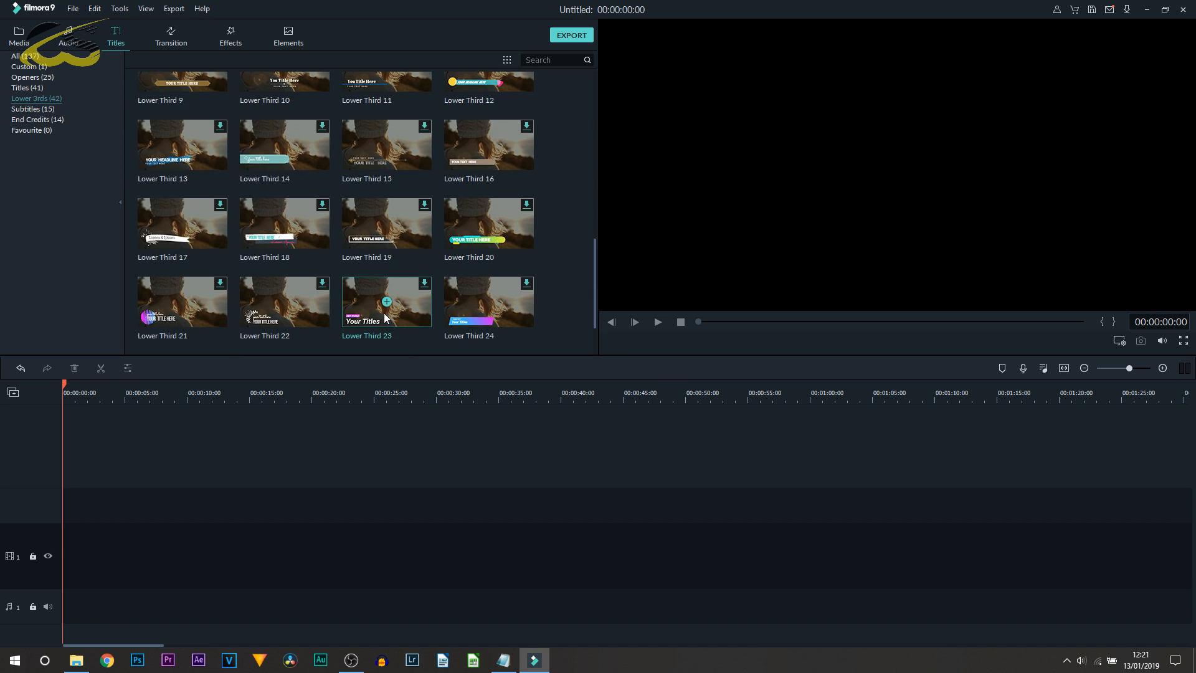
{"action": "scroll", "coordinate": [408, 324], "scroll_direction": "up", "scroll_amount": 10}
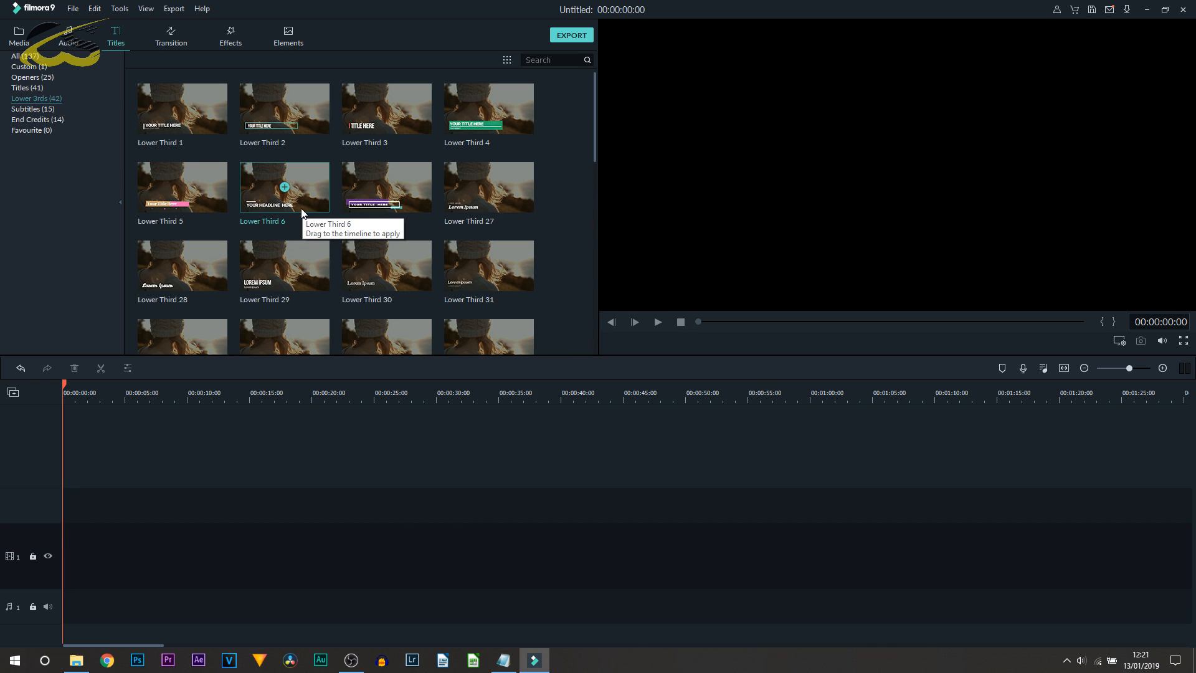
Look through the full collection of available transitions
{"action": "left_click", "coordinate": [164, 38]}
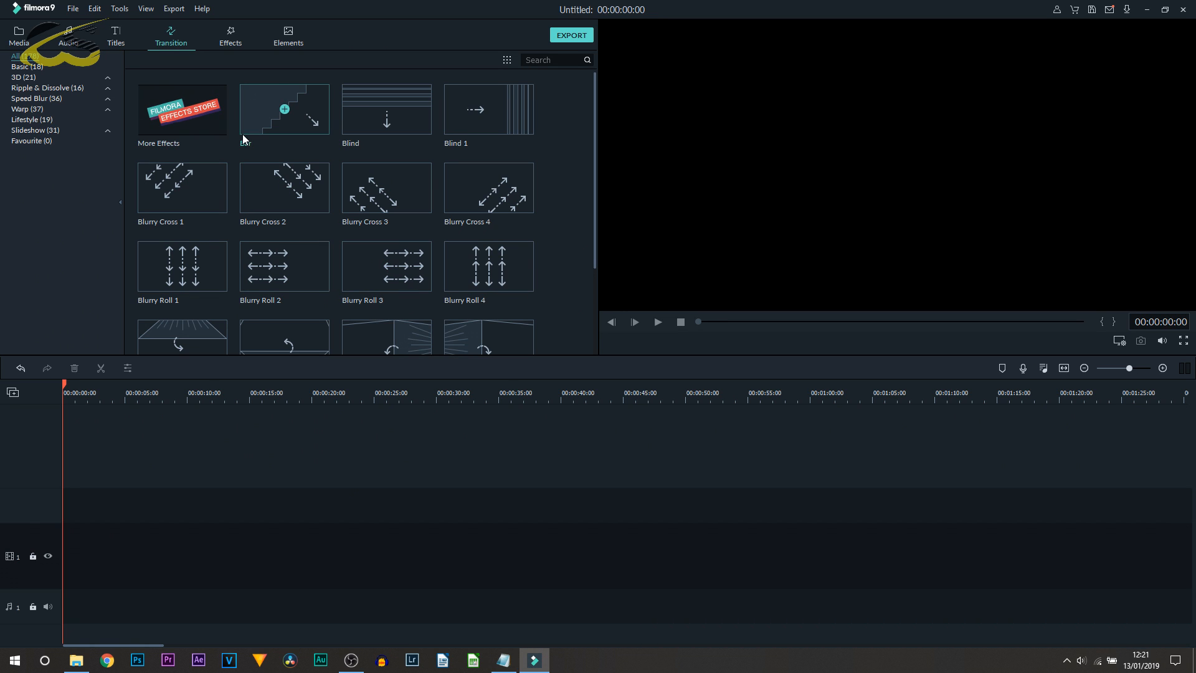
{"action": "scroll", "coordinate": [243, 140], "scroll_direction": "down", "scroll_amount": 10}
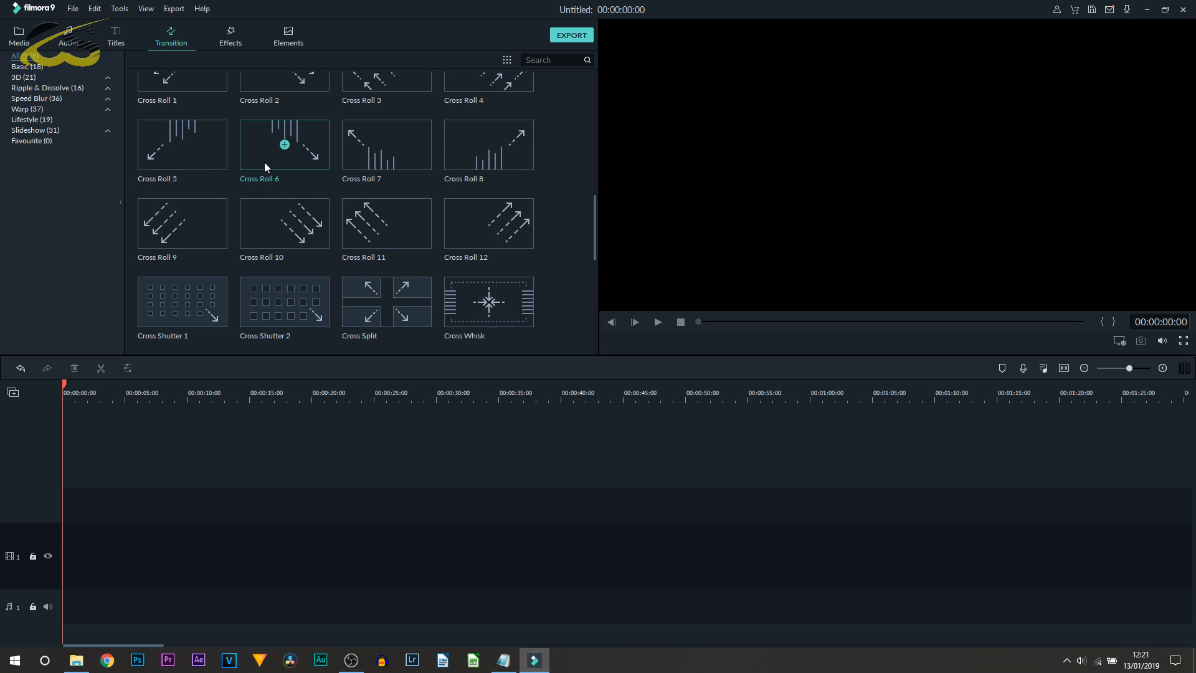
{"action": "scroll", "coordinate": [264, 163], "scroll_direction": "down", "scroll_amount": 12}
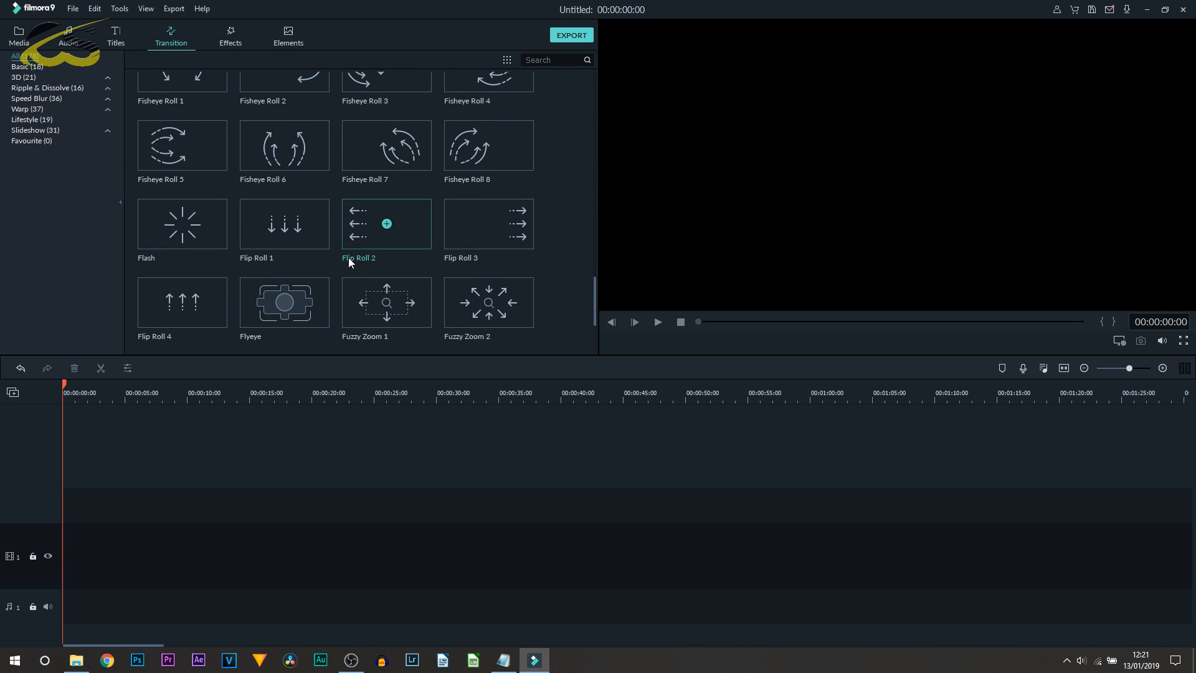
{"action": "scroll", "coordinate": [362, 274], "scroll_direction": "down", "scroll_amount": 15}
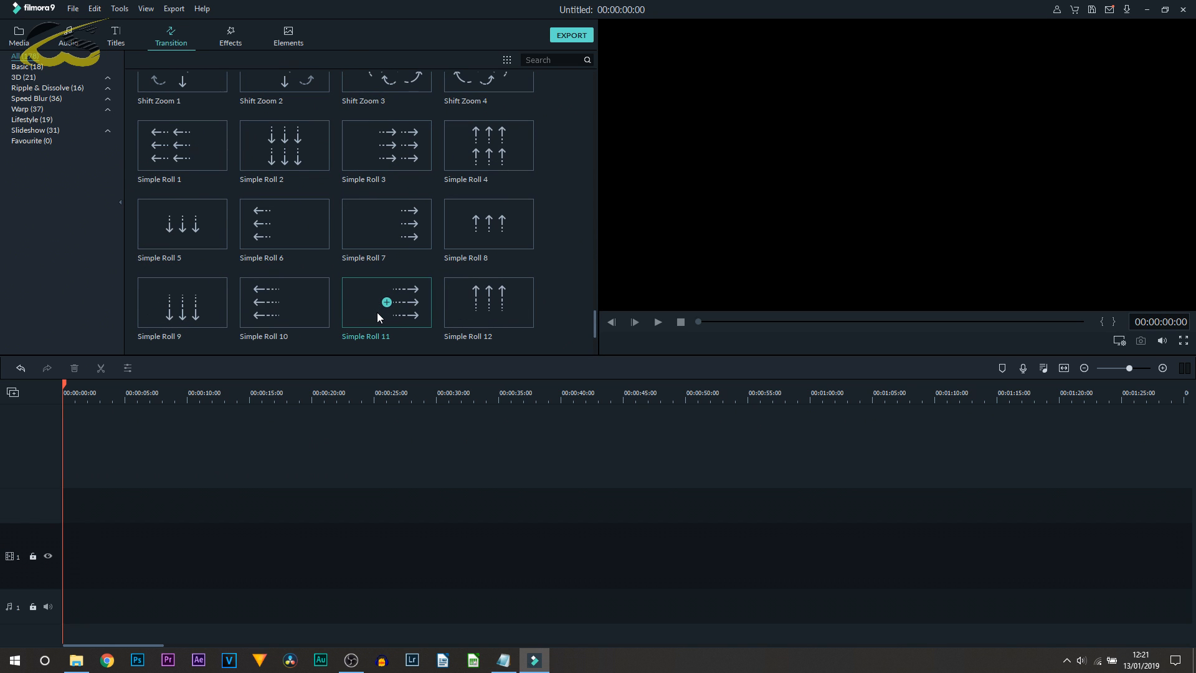
{"action": "scroll", "coordinate": [368, 310], "scroll_direction": "down", "scroll_amount": 5}
Browse the effects library, examining the Frame overlays and the complete Overlays collection
{"action": "left_click", "coordinate": [234, 45]}
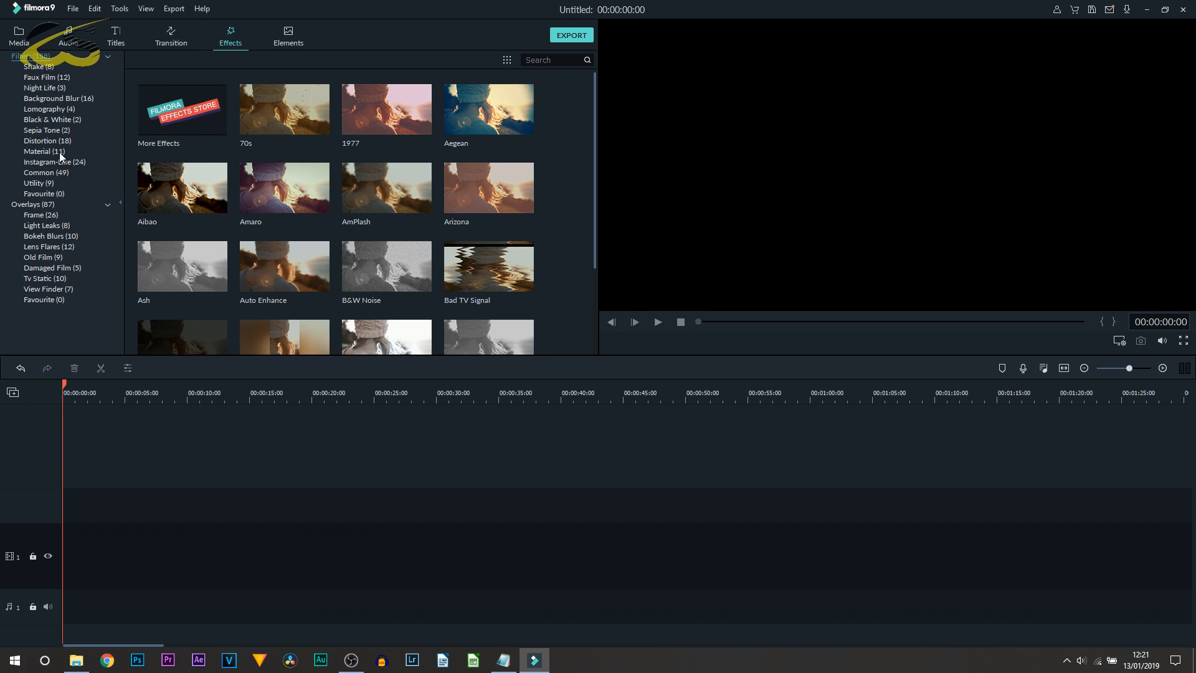
{"action": "left_click", "coordinate": [42, 215]}
{"action": "scroll", "coordinate": [352, 225], "scroll_direction": "down", "scroll_amount": 5}
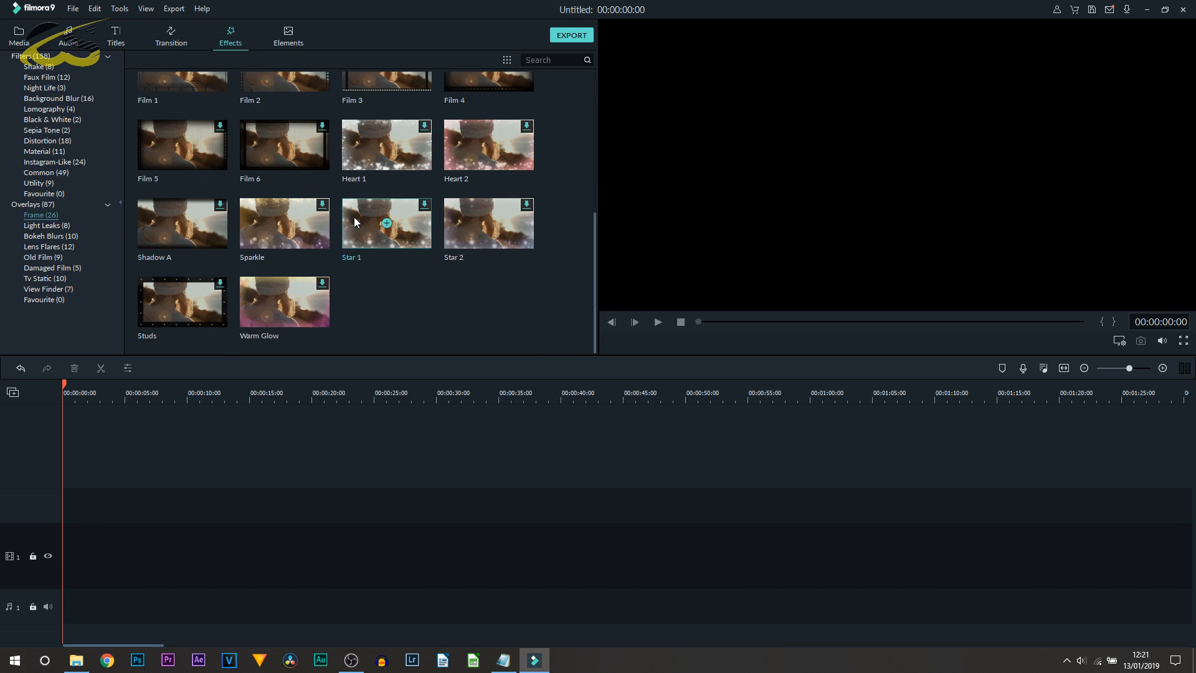
{"action": "left_click", "coordinate": [43, 206]}
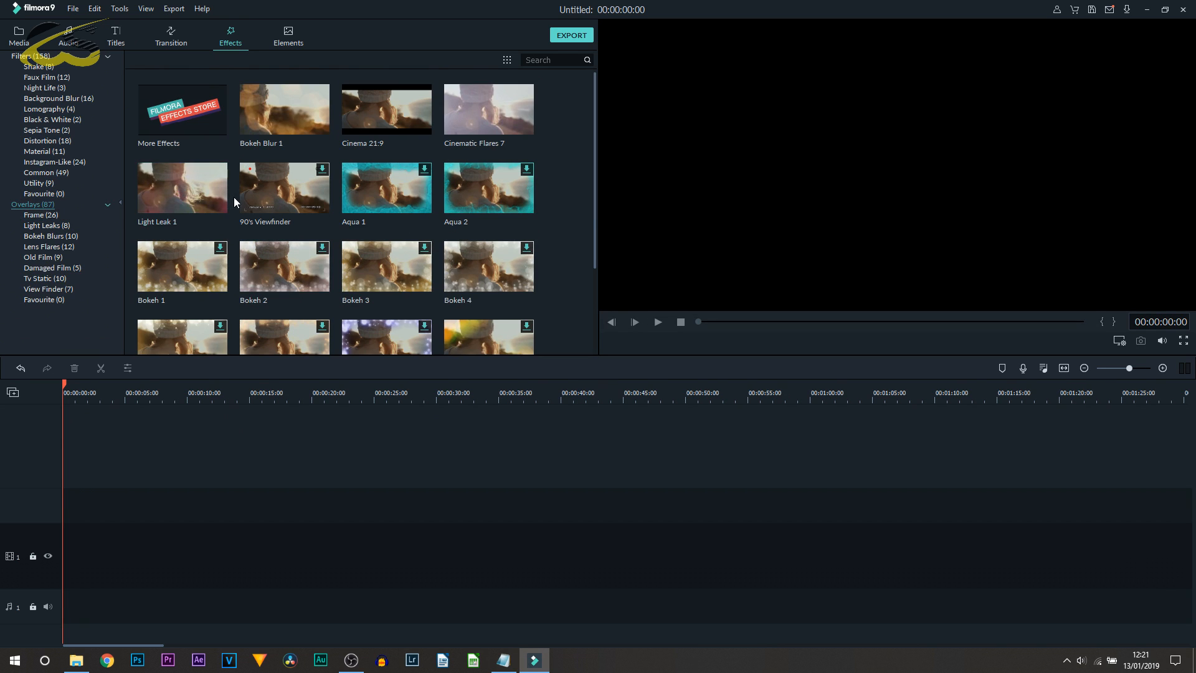
{"action": "scroll", "coordinate": [239, 210], "scroll_direction": "down", "scroll_amount": 10}
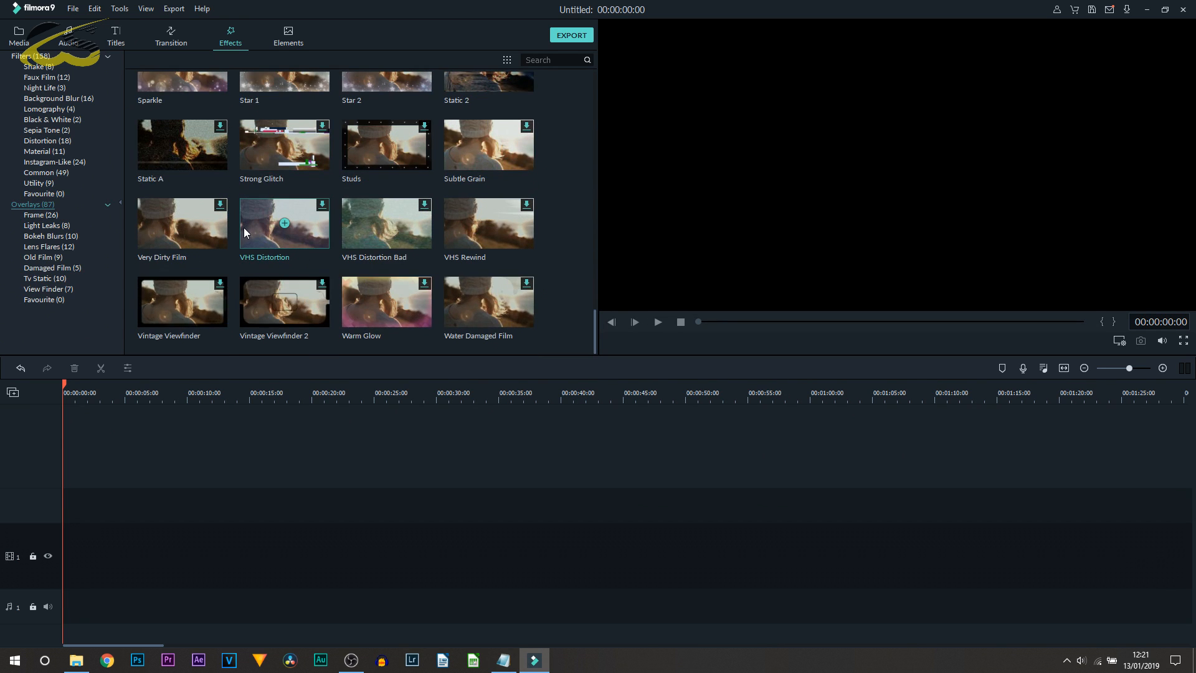
Look through the complete collection of graphic elements, including the tutorial elements
{"action": "left_click", "coordinate": [288, 38]}
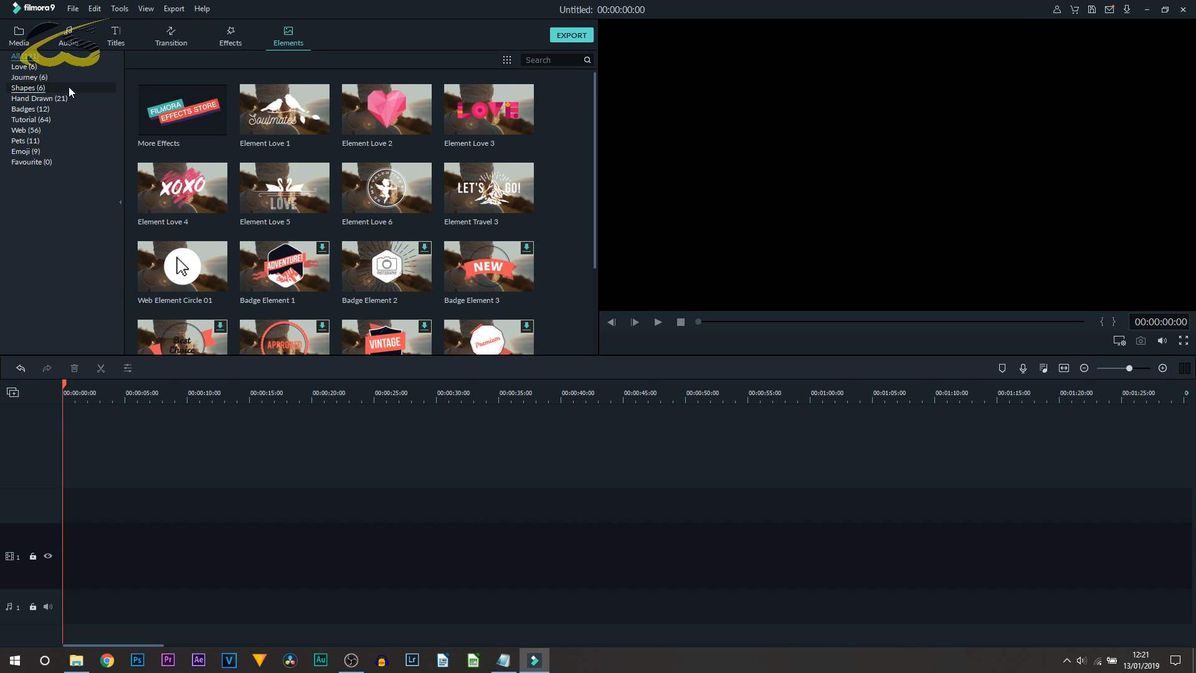
{"action": "scroll", "coordinate": [255, 171], "scroll_direction": "down", "scroll_amount": 5}
{"action": "scroll", "coordinate": [255, 170], "scroll_direction": "down", "scroll_amount": 5}
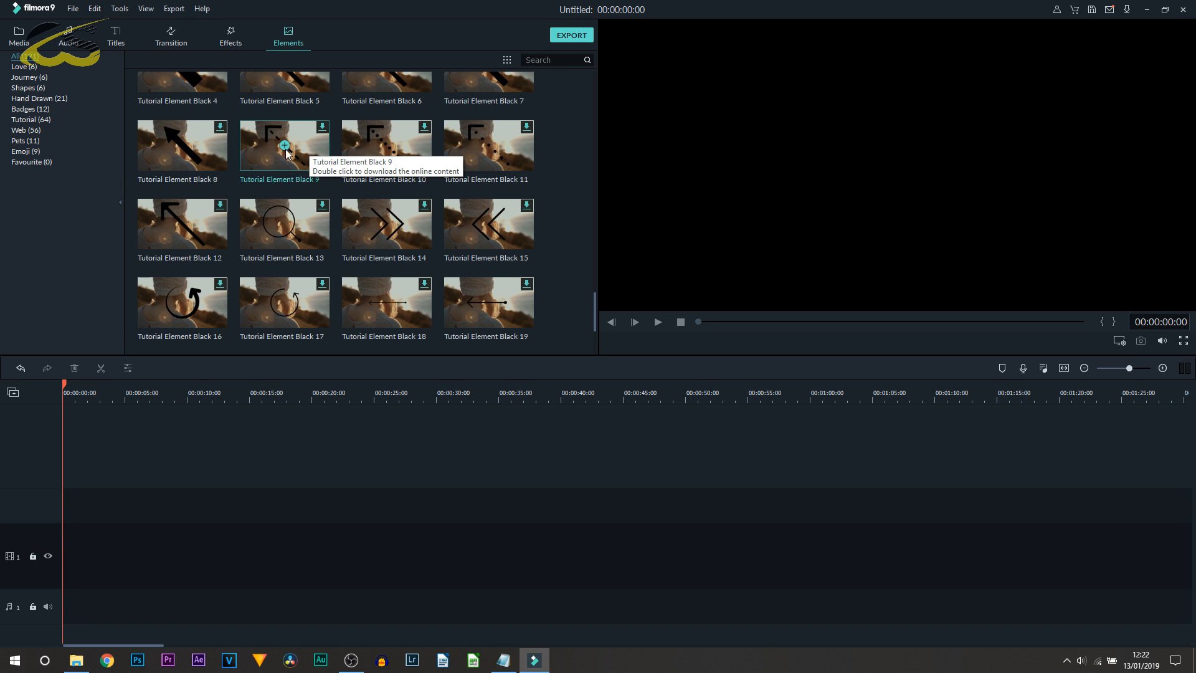
{"action": "left_click", "coordinate": [286, 39]}
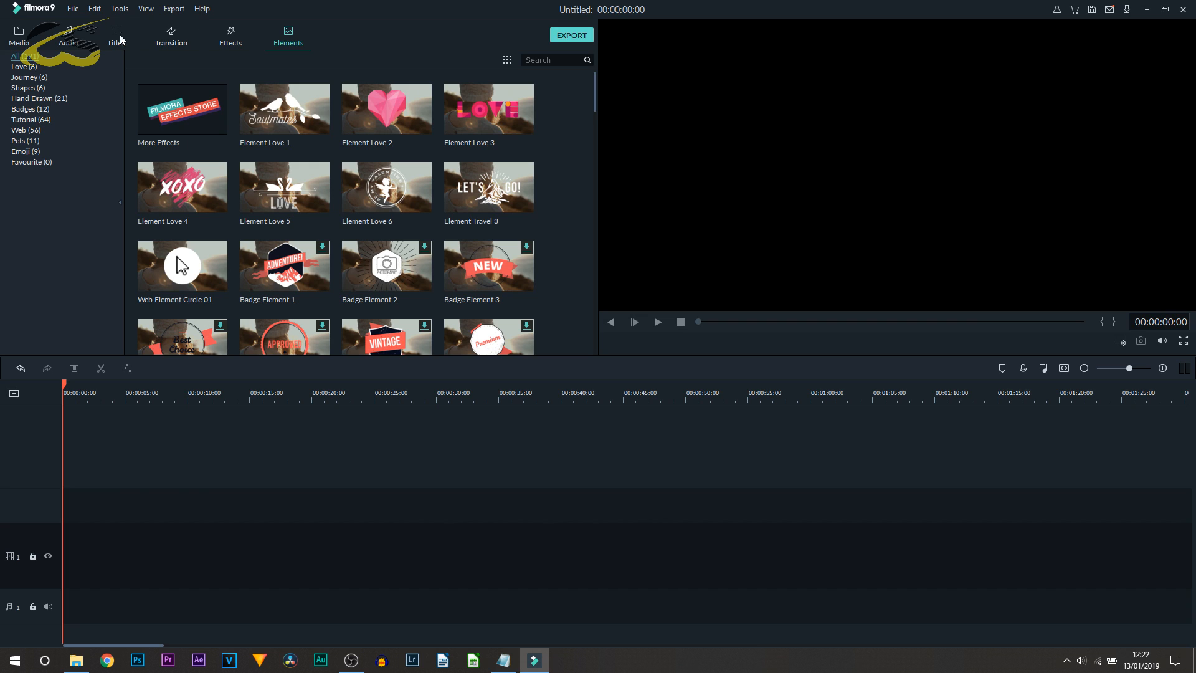
Return to the imported media, view the preview in full screen and restore the normal layout
{"action": "left_click", "coordinate": [17, 39]}
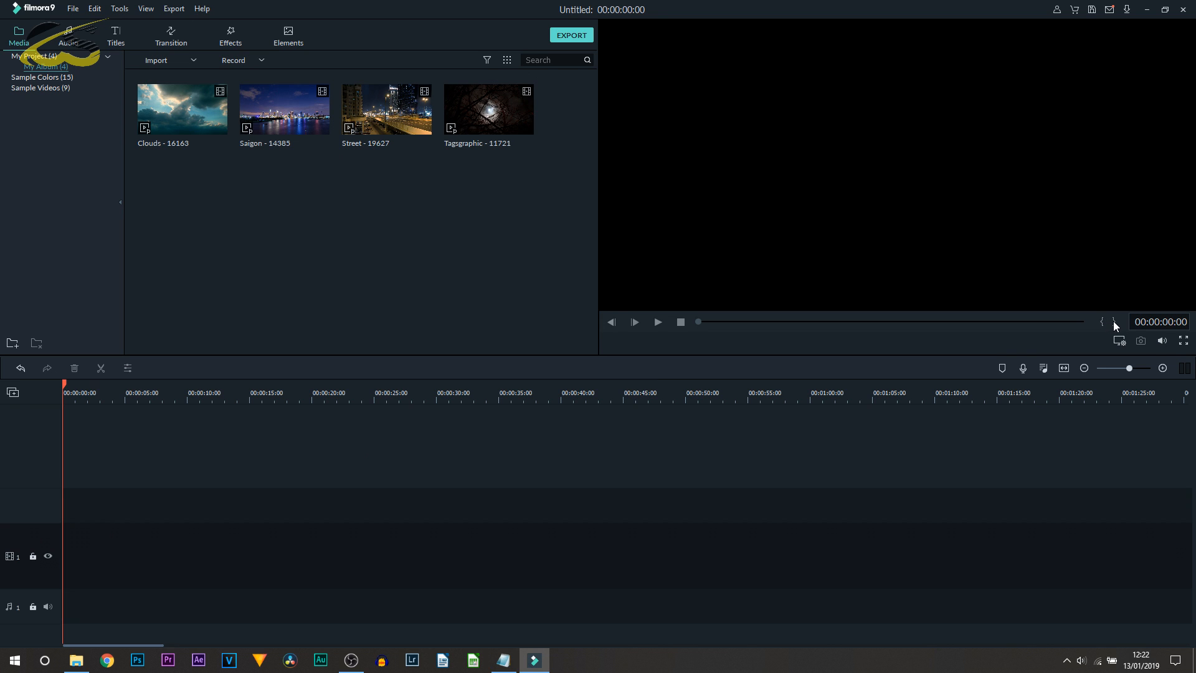
{"action": "left_click", "coordinate": [1183, 340]}
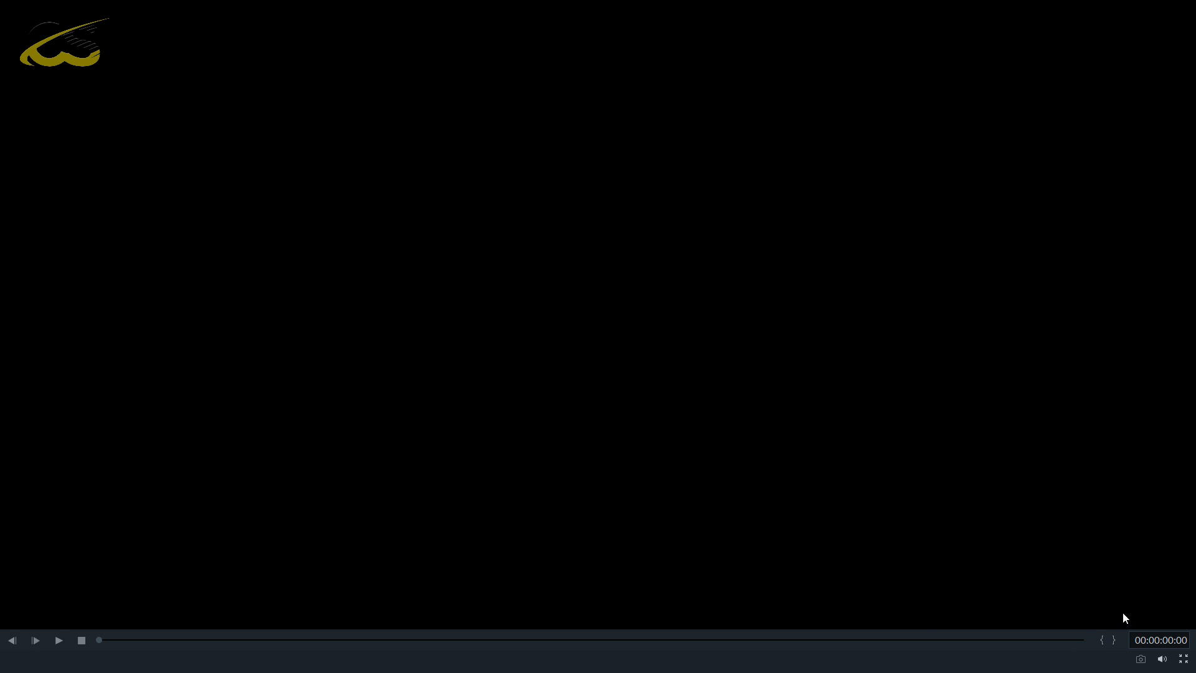
{"action": "left_click", "coordinate": [1183, 659]}
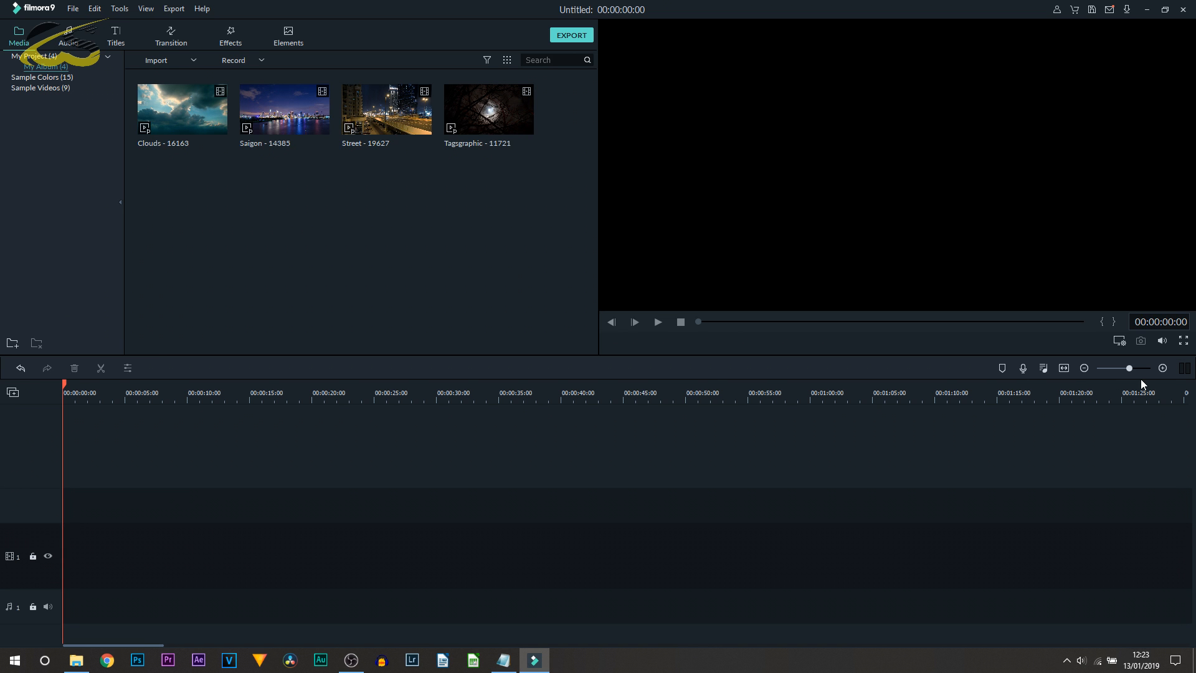
Check the volume controls and the preview display options, including Zoom Level and Show Safe Zones
{"action": "left_click", "coordinate": [1162, 341]}
{"action": "left_click", "coordinate": [1081, 660]}
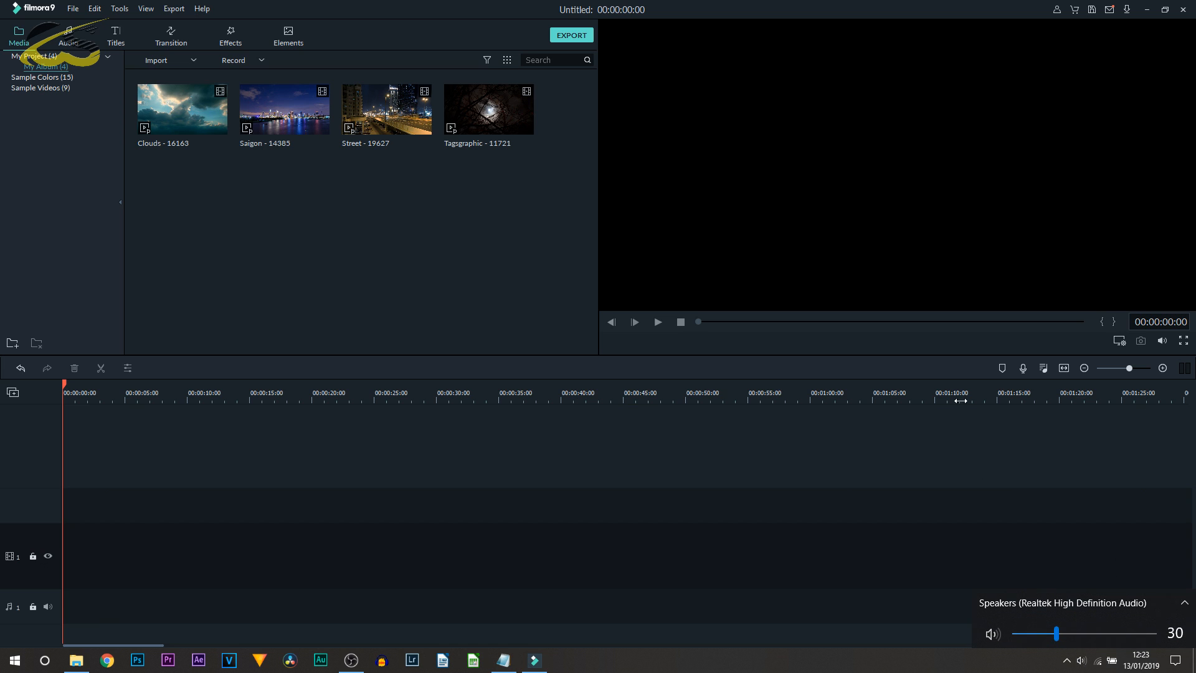
{"action": "left_click", "coordinate": [1126, 342]}
{"action": "mouse_move", "coordinate": [1142, 367]}
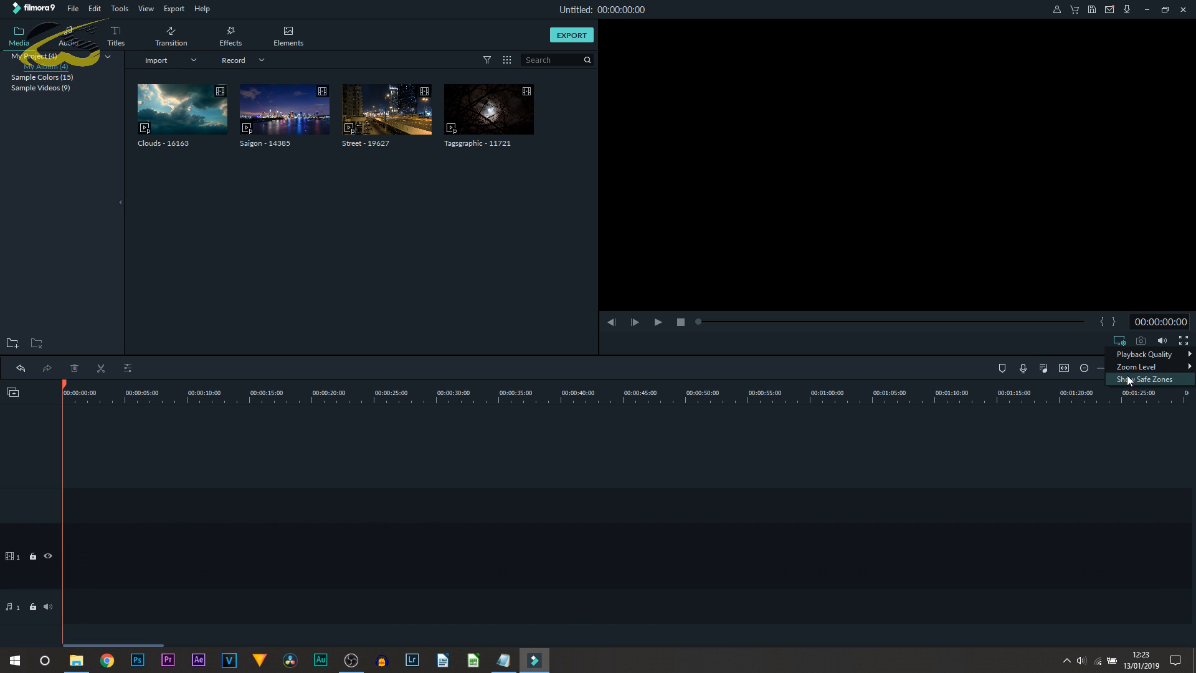
{"action": "left_click", "coordinate": [1144, 380]}
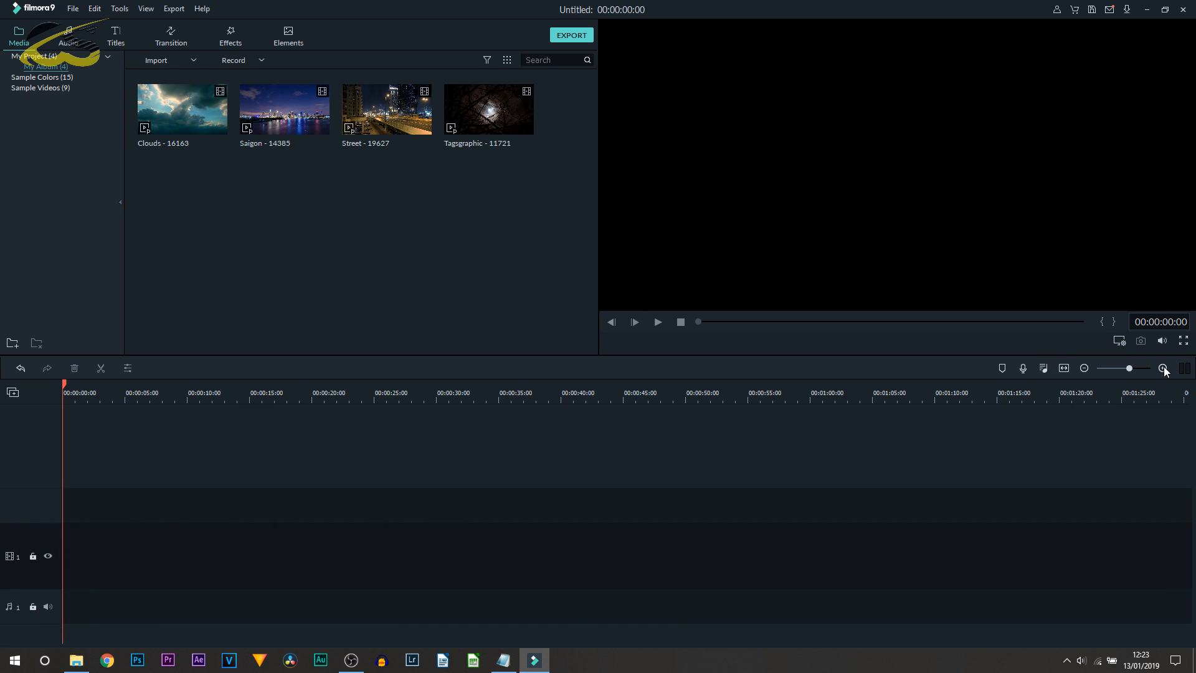
Zoom the empty timeline out to 30-second ruler intervals, and in to five-frame intervals
{"action": "scroll", "coordinate": [1128, 369], "scroll_direction": "down", "scroll_amount": 3}
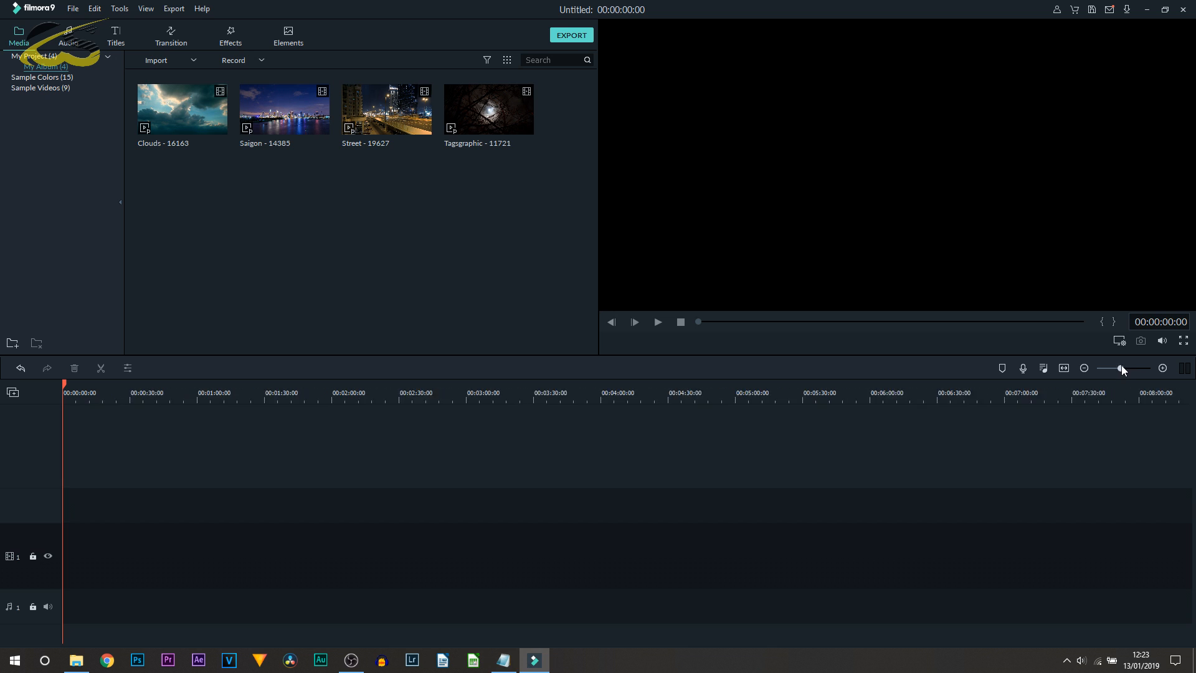
{"action": "scroll", "coordinate": [1128, 370], "scroll_direction": "up", "scroll_amount": 5}
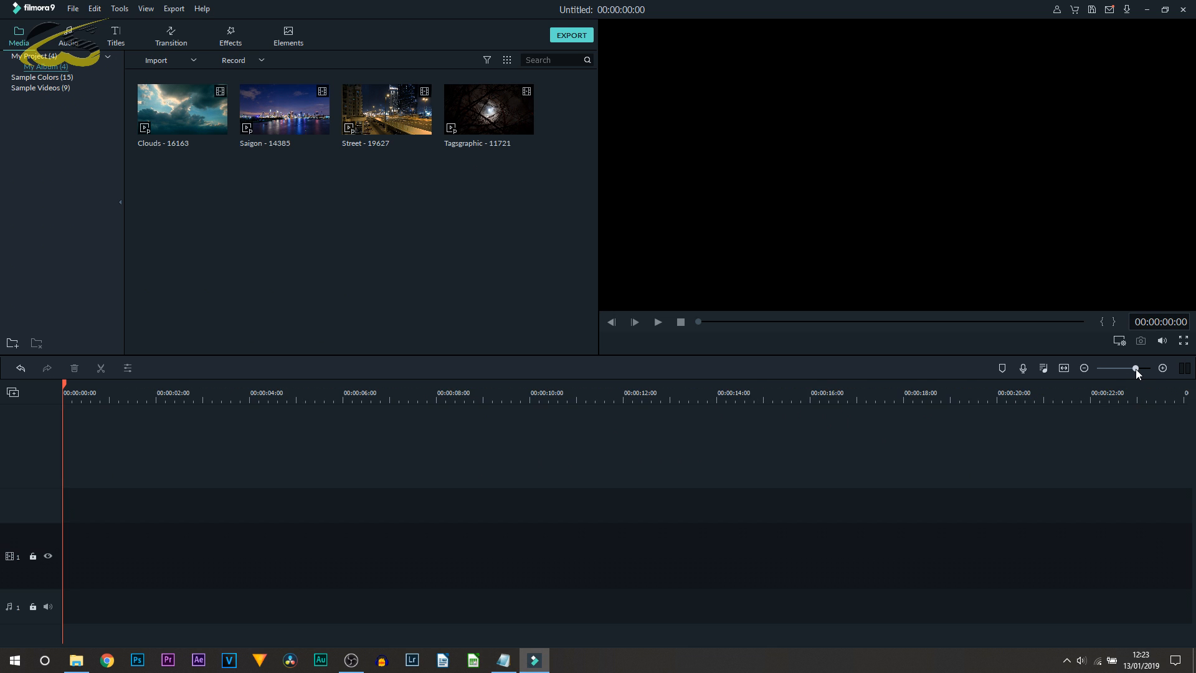
{"action": "scroll", "coordinate": [1141, 369], "scroll_direction": "up", "scroll_amount": 1}
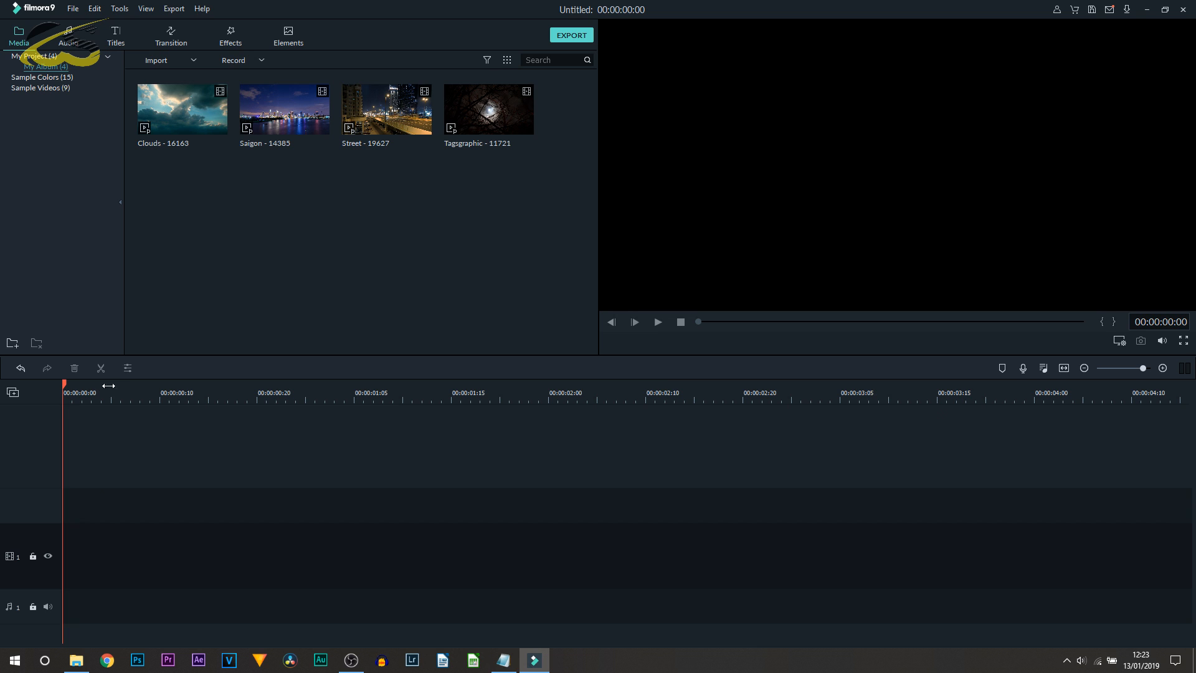
{"action": "scroll", "coordinate": [112, 384], "scroll_direction": "up", "scroll_amount": 1}
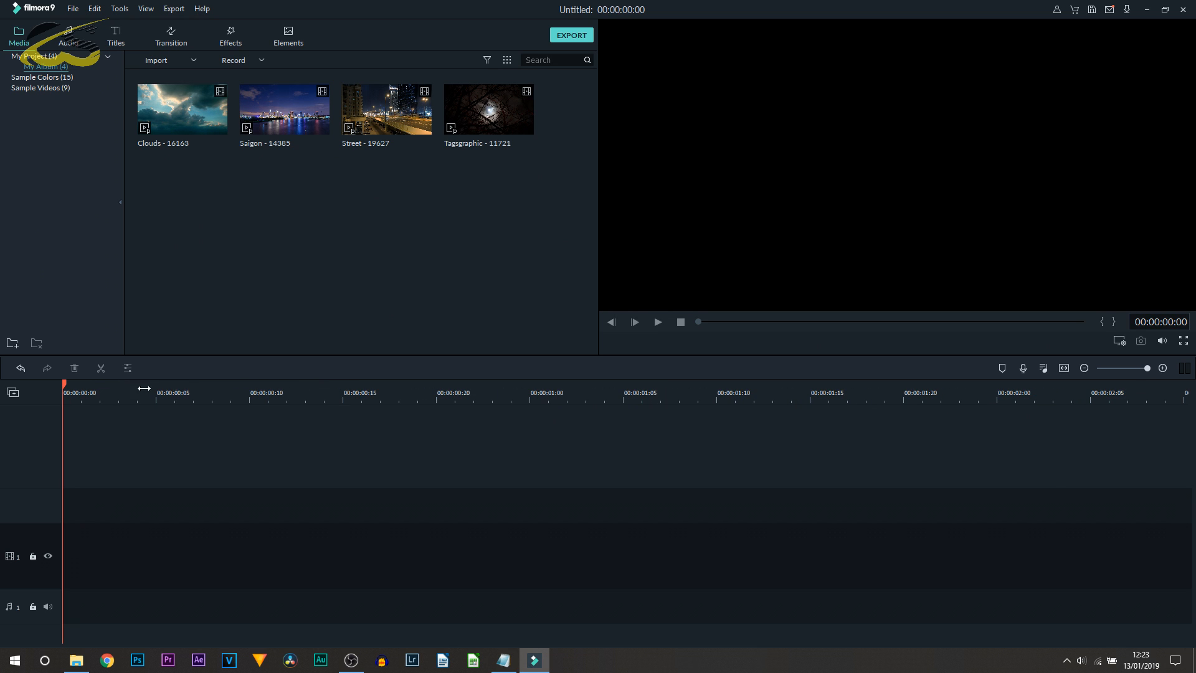
Zoom the empty timeline out to 20-second ruler intervals
{"action": "scroll", "coordinate": [144, 388], "scroll_direction": "down", "scroll_amount": 5}
{"action": "scroll", "coordinate": [67, 393], "scroll_direction": "down", "scroll_amount": 3}
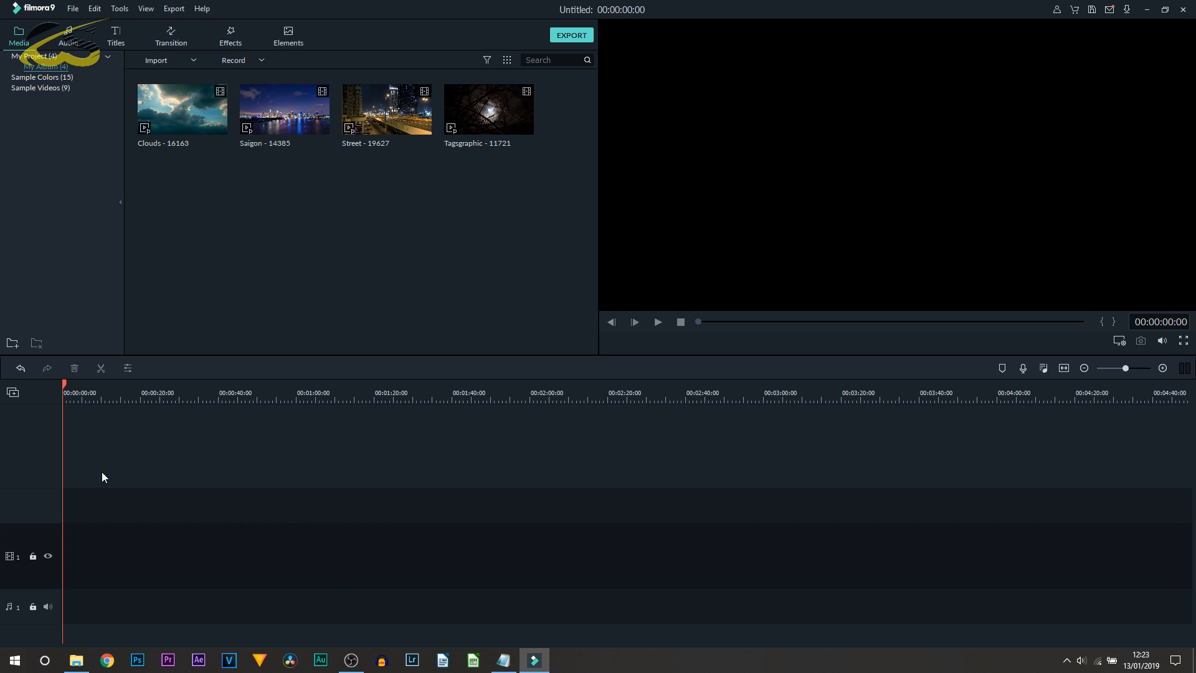
{"action": "left_click_drag", "start_coordinate": [67, 485], "coordinate": [537, 578]}
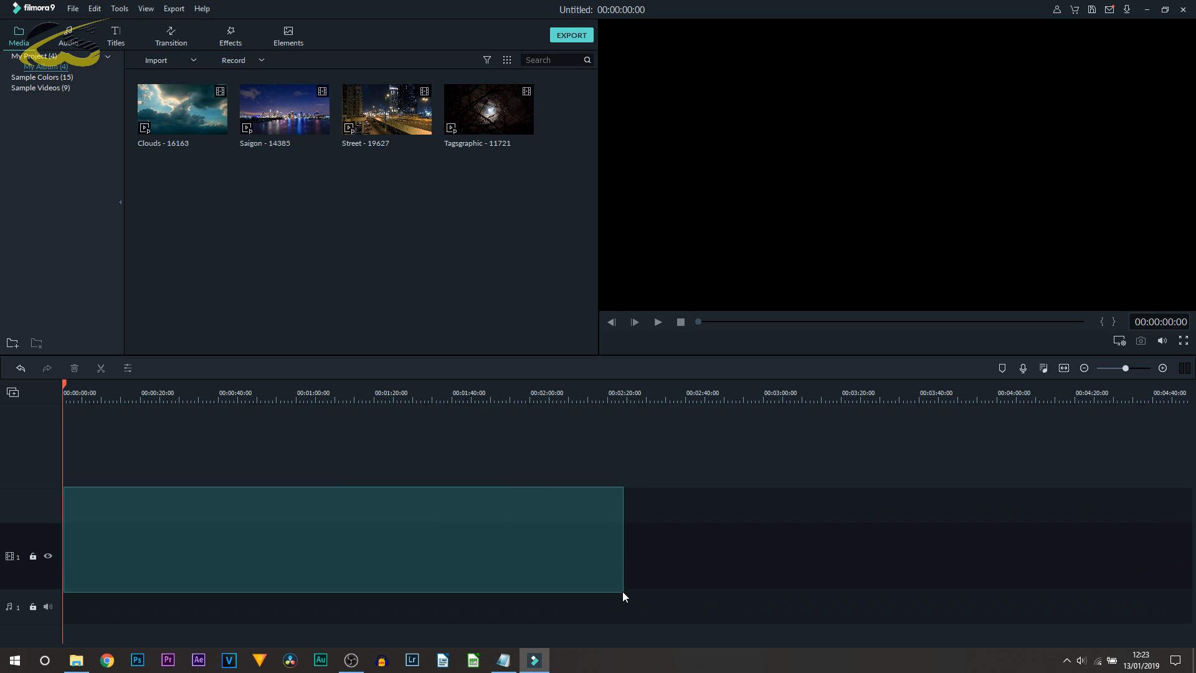
{"action": "left_click_drag", "start_coordinate": [622, 592], "coordinate": [621, 587]}
{"action": "left_click_drag", "start_coordinate": [620, 476], "coordinate": [66, 578]}
{"action": "left_click_drag", "start_coordinate": [488, 531], "coordinate": [120, 551]}
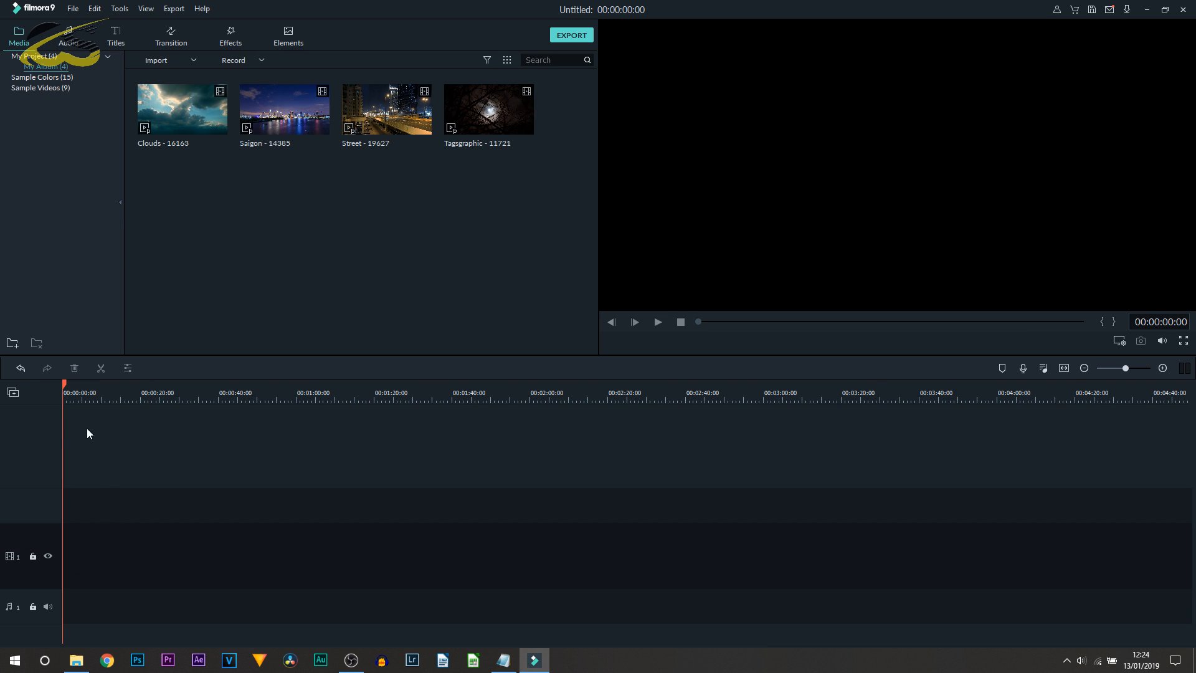
{"action": "left_click_drag", "start_coordinate": [417, 452], "coordinate": [97, 538]}
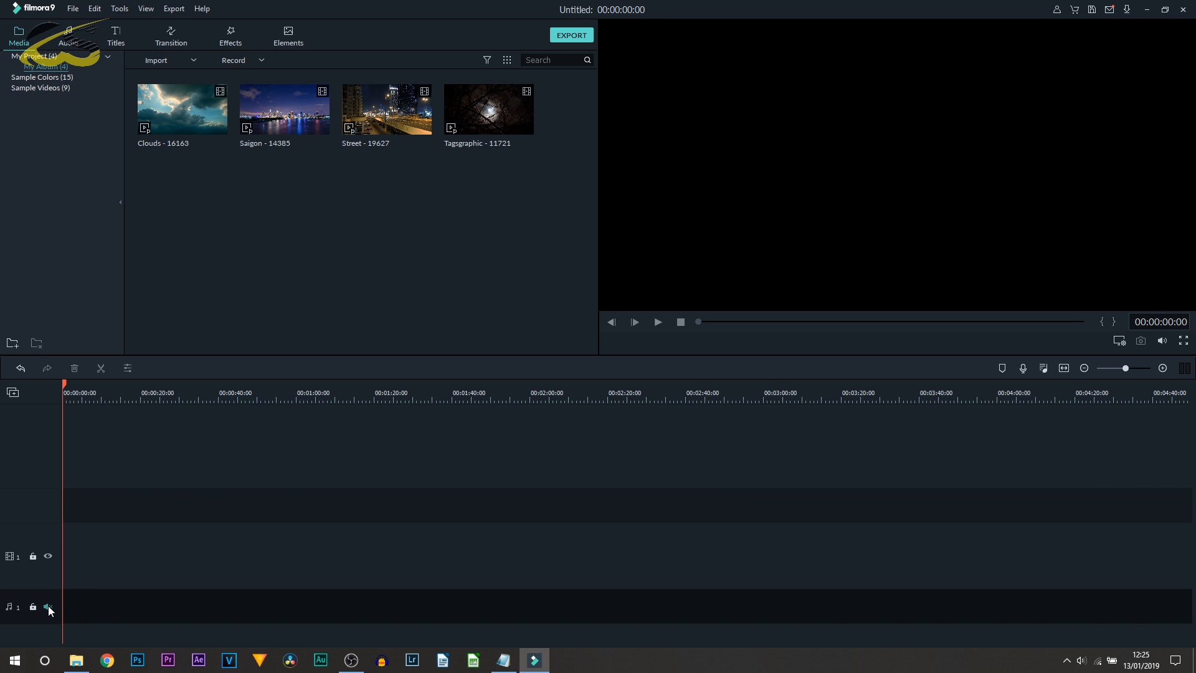
Hide and show video track 1, and lock and unlock both audio track 1 and video track 1
{"action": "left_click", "coordinate": [46, 557]}
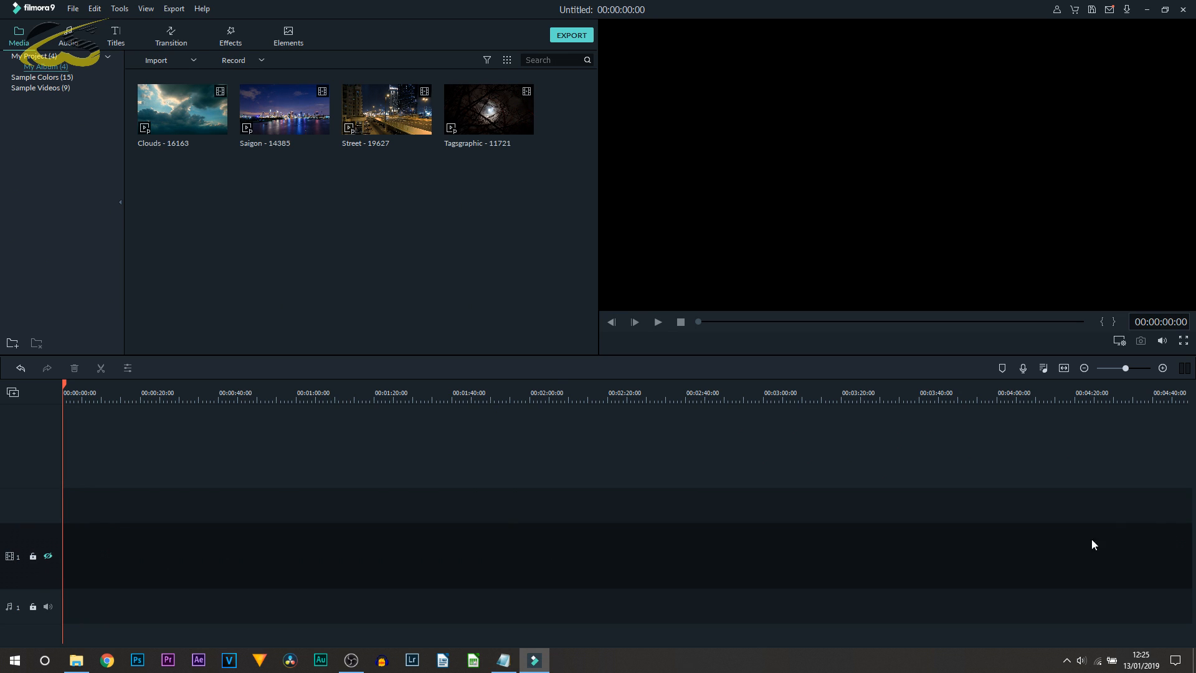
{"action": "left_click", "coordinate": [35, 608]}
{"action": "left_click", "coordinate": [33, 608]}
{"action": "left_click", "coordinate": [33, 556]}
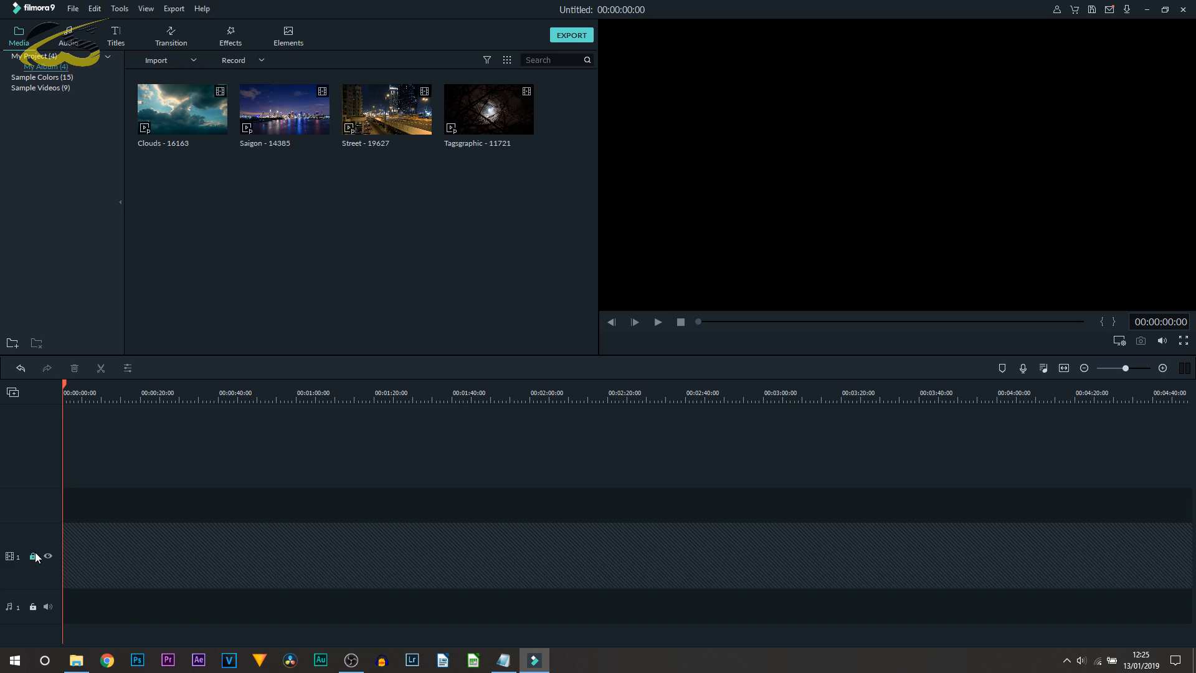
{"action": "left_click", "coordinate": [34, 557]}
Check the Small, Normal and Big track height options and slightly lower the height of video track 1 by hand
{"action": "right_click", "coordinate": [49, 579]}
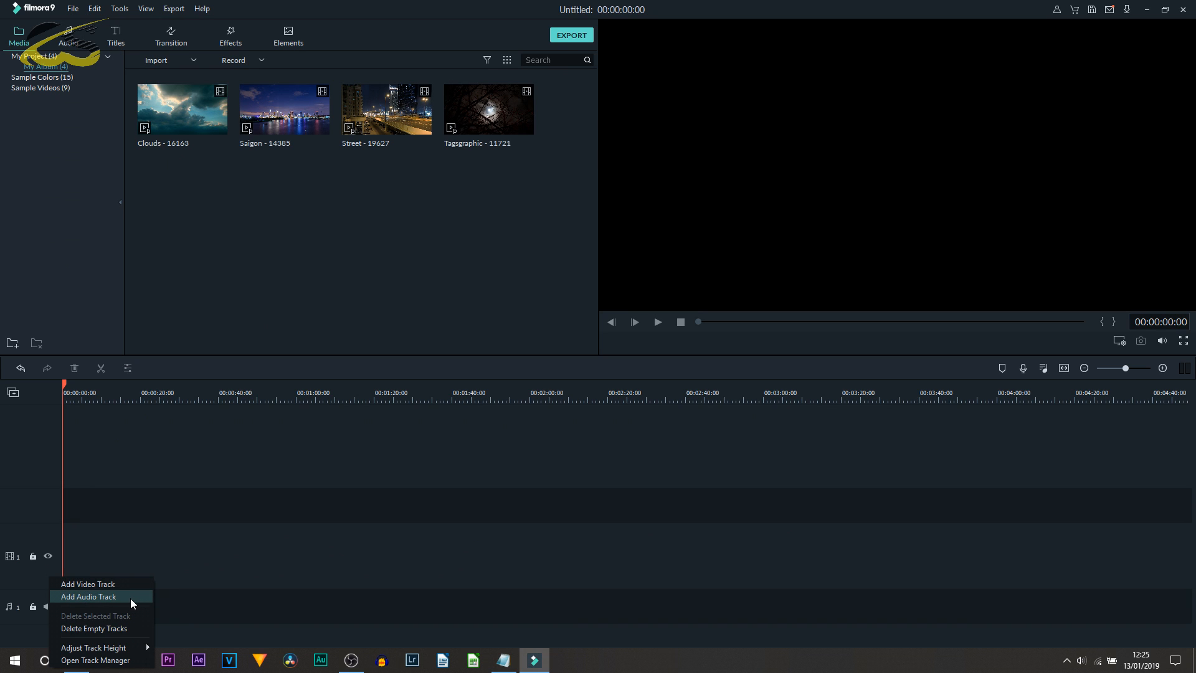
{"action": "mouse_move", "coordinate": [103, 649]}
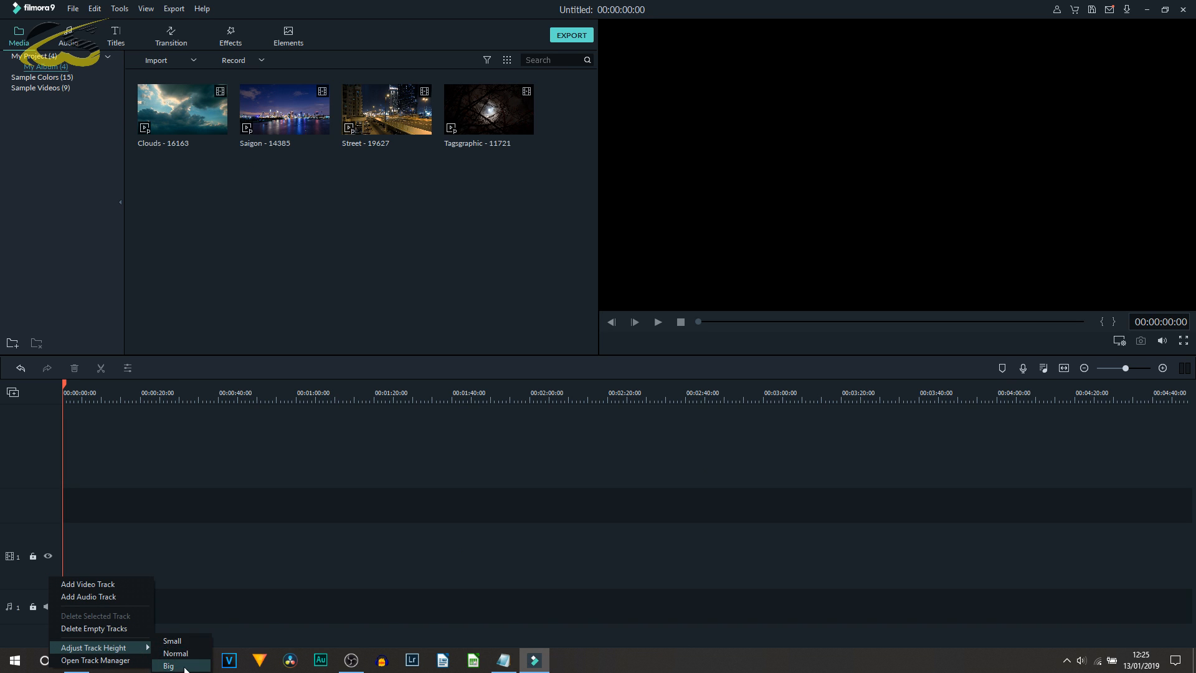
{"action": "left_click", "coordinate": [150, 548]}
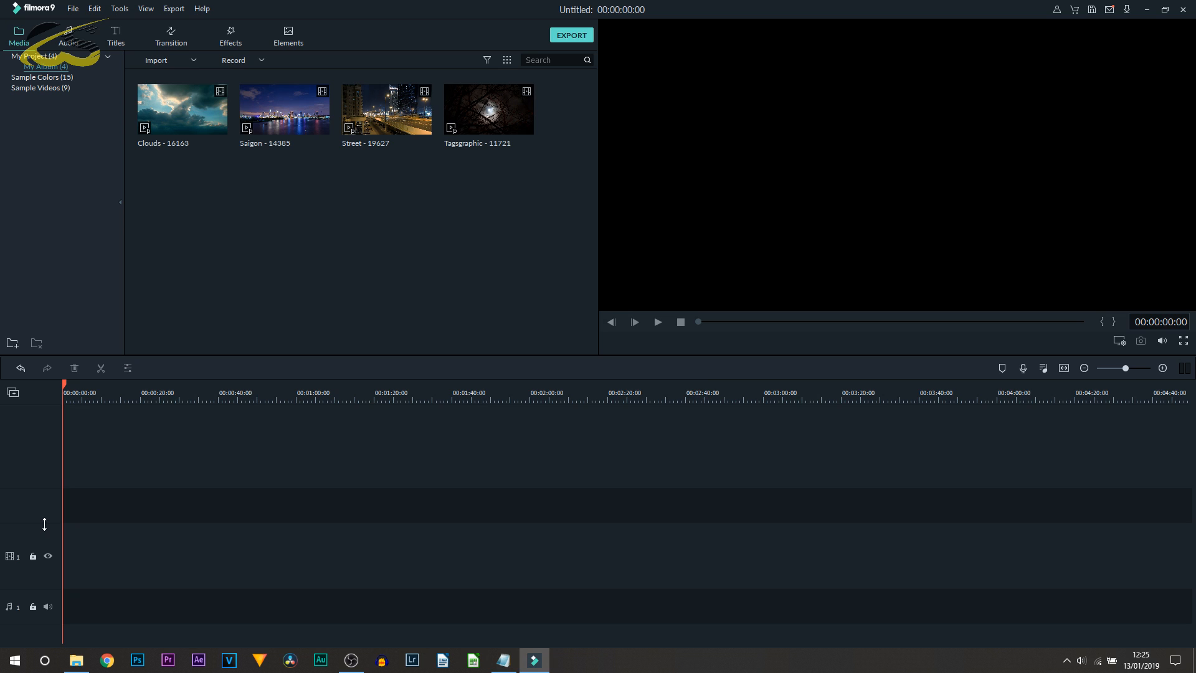
{"action": "mouse_move", "coordinate": [44, 524]}
{"action": "left_mouse_down"}
{"action": "mouse_move", "coordinate": [48, 542]}
{"action": "mouse_move", "coordinate": [48, 504]}
{"action": "mouse_move", "coordinate": [49, 525]}
{"action": "left_mouse_up"}
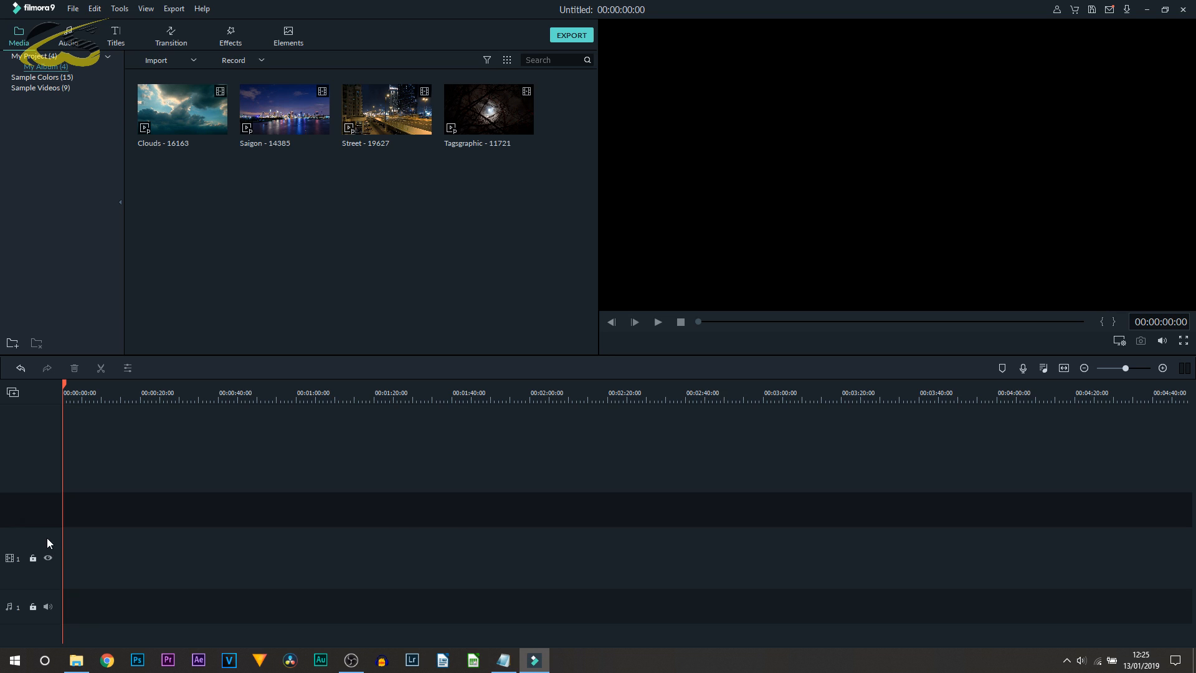
Look through the track options again, including Adjust Track Height and Delete Empty Tracks
{"action": "right_click", "coordinate": [47, 537]}
{"action": "mouse_move", "coordinate": [100, 604]}
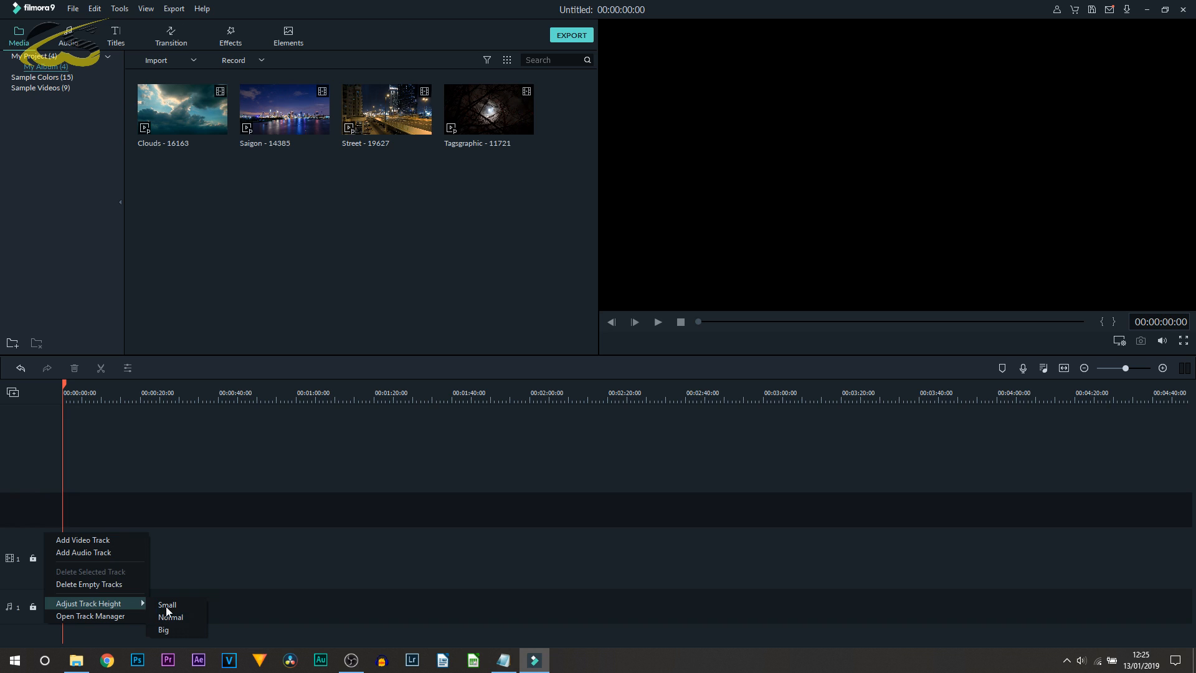
{"action": "left_click", "coordinate": [92, 583]}
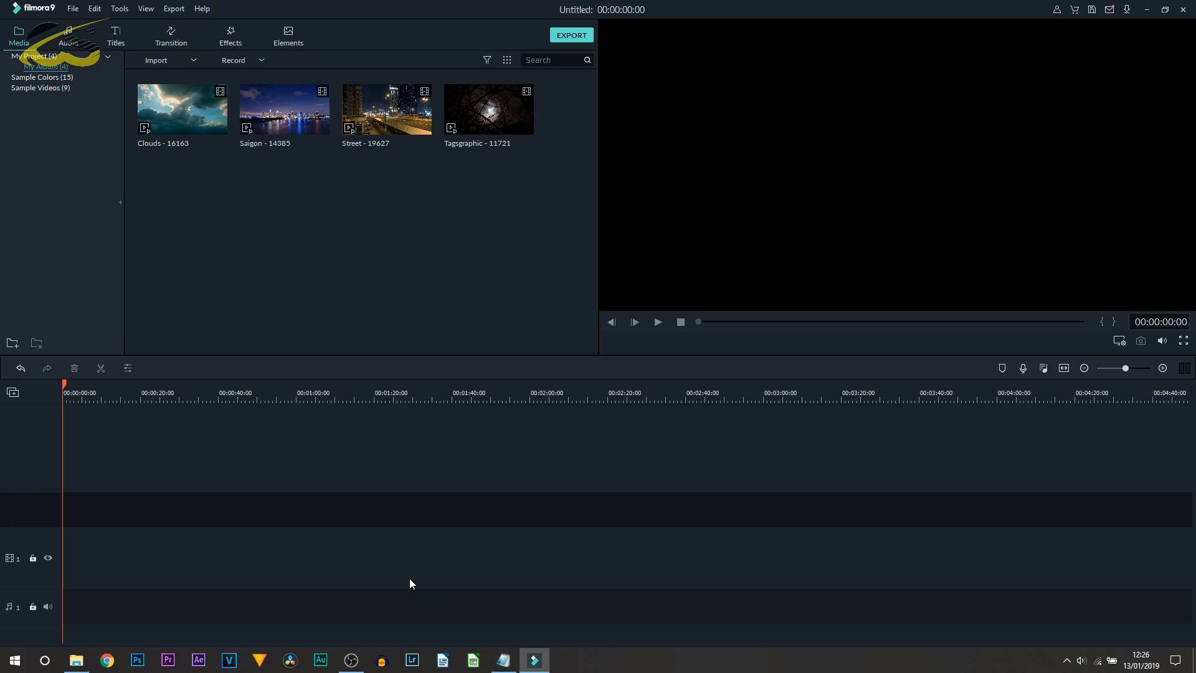
{"action": "right_click", "coordinate": [46, 579]}
Add the Clouds - 16163 clip at the start of video track 2 and match the project settings to the media
{"action": "left_click_drag", "start_coordinate": [211, 206], "coordinate": [436, 176]}
{"action": "left_click", "coordinate": [170, 103]}
{"action": "left_click", "coordinate": [182, 110]}
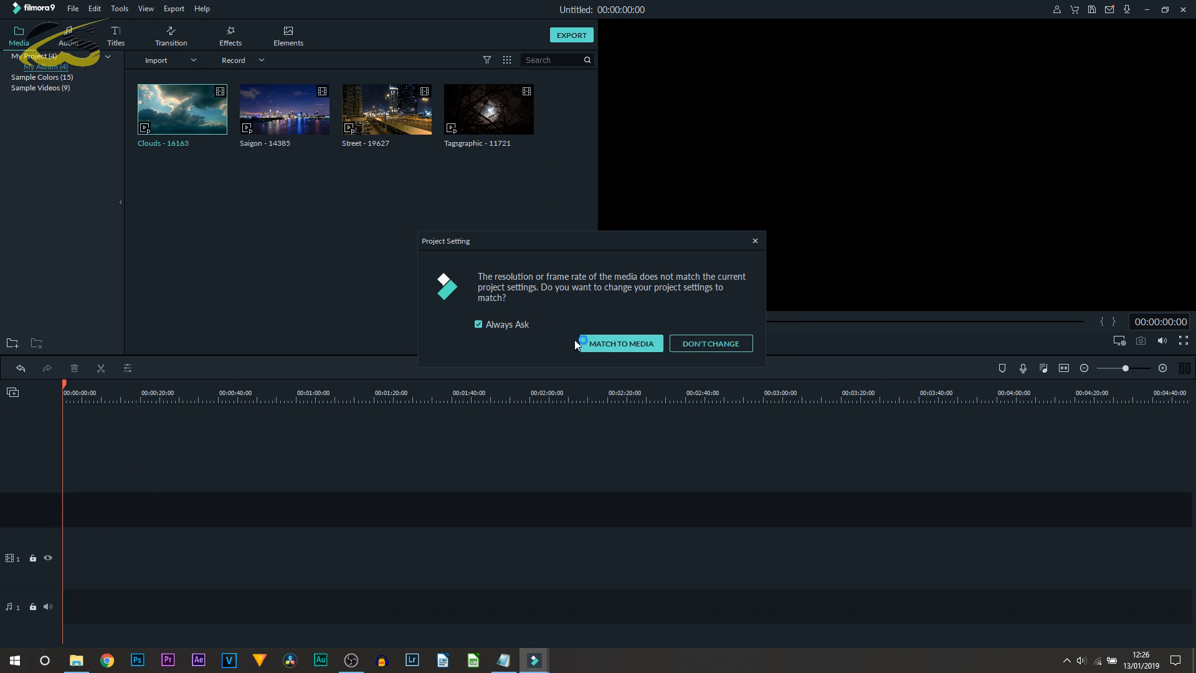
{"action": "left_click", "coordinate": [637, 349]}
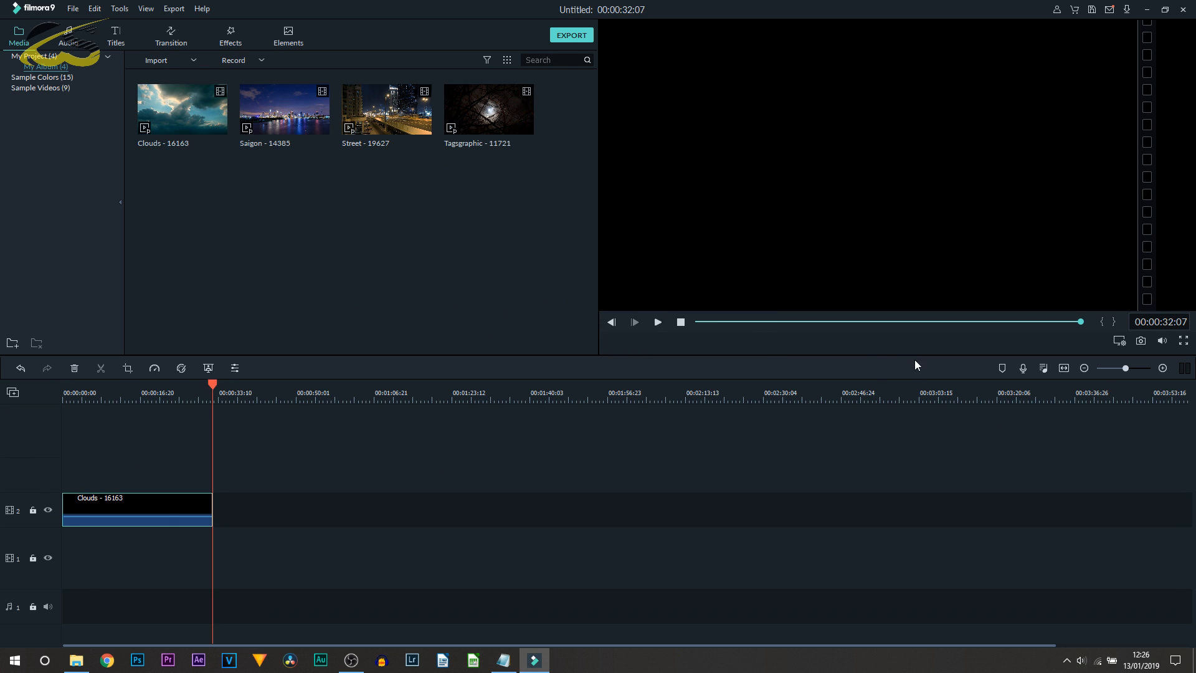
Fit the Clouds clip to the width of the timeline and set its volume to 6.00 dB
{"action": "left_click_drag", "start_coordinate": [168, 390], "coordinate": [191, 395]}
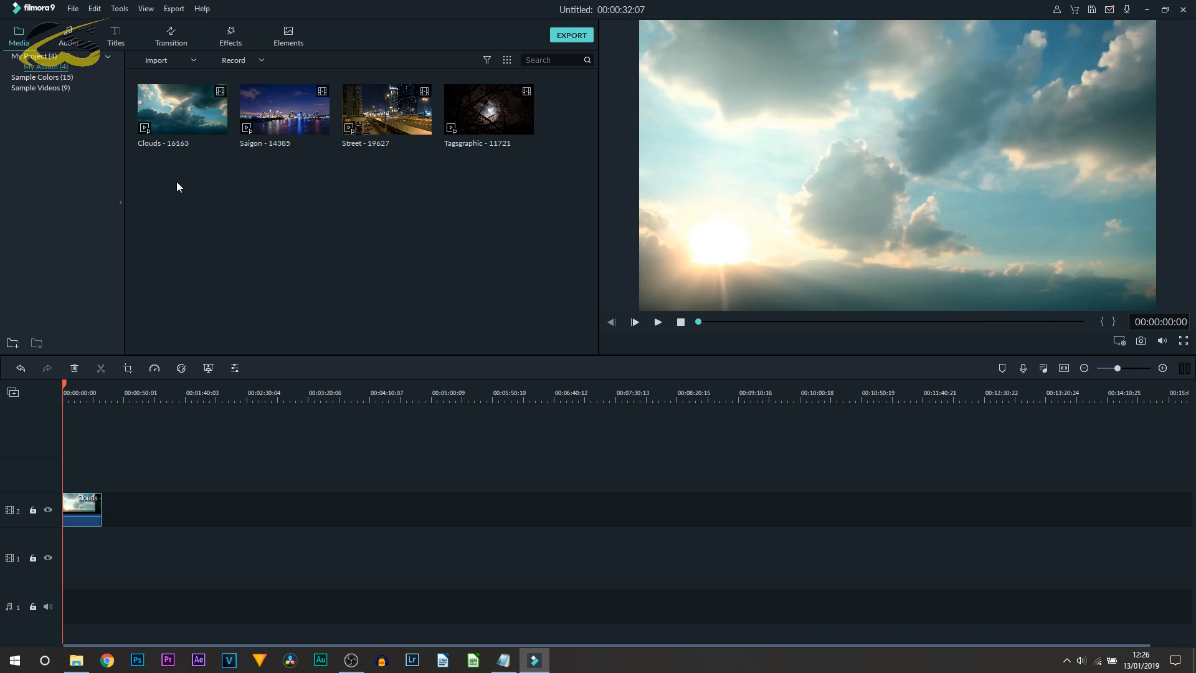
{"action": "left_click", "coordinate": [1063, 368]}
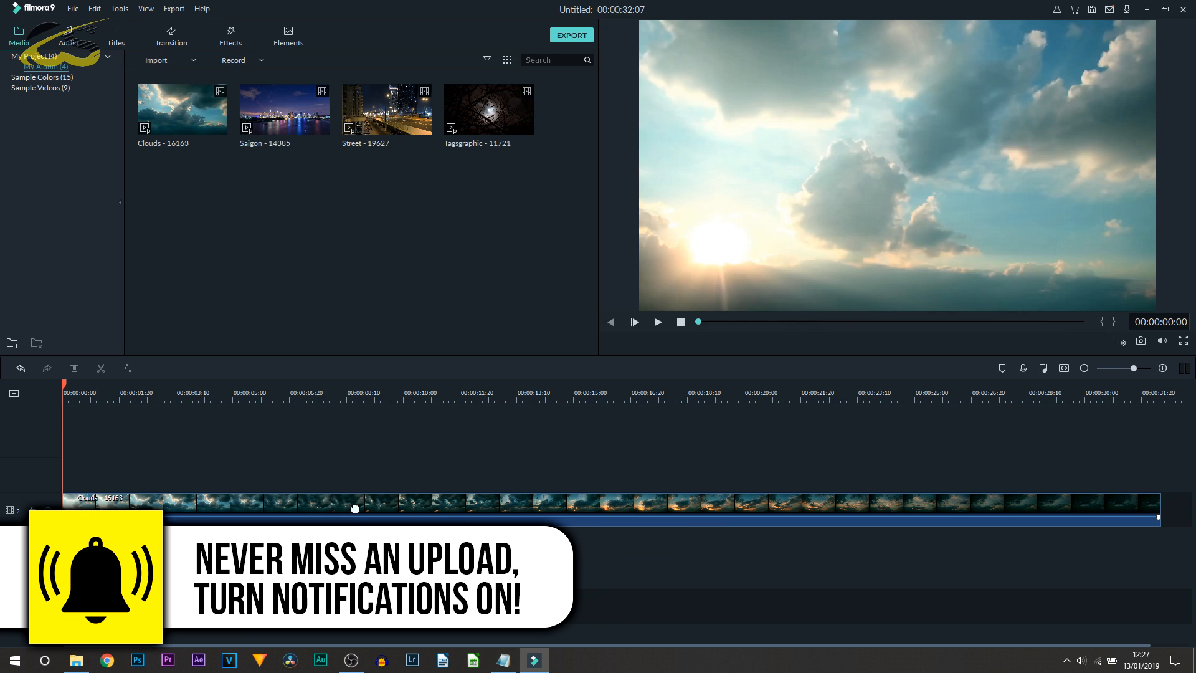
{"action": "left_click", "coordinate": [128, 518]}
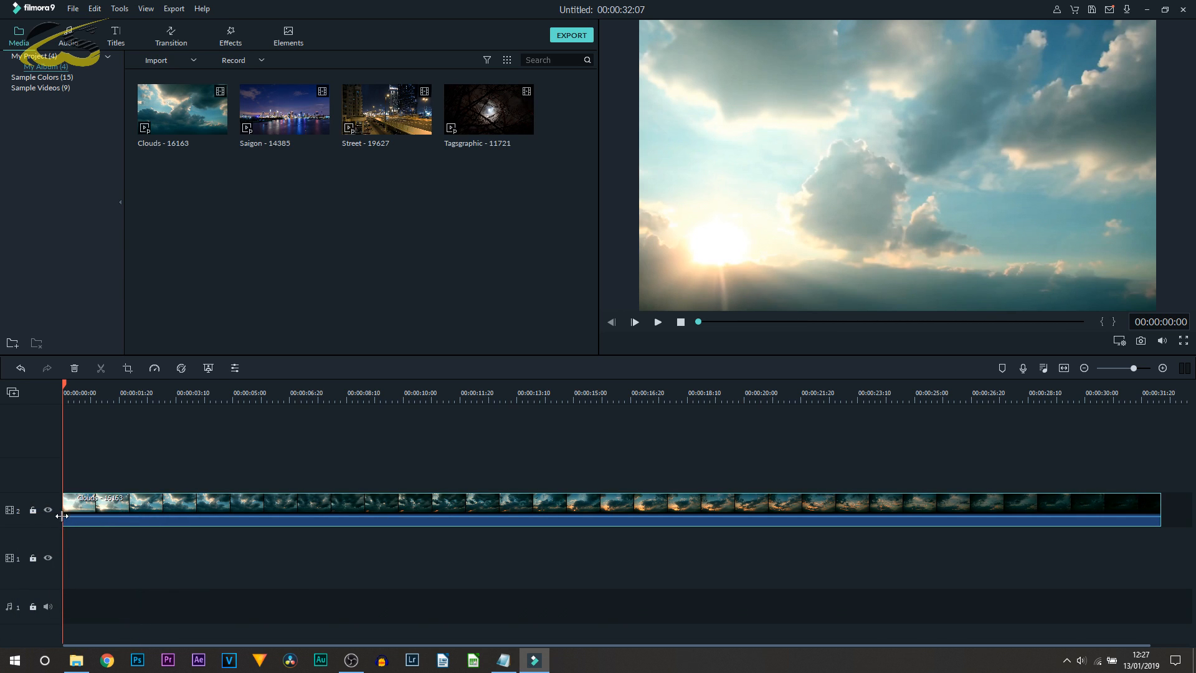
{"action": "mouse_move", "coordinate": [76, 518]}
{"action": "mouse_move", "coordinate": [90, 518]}
{"action": "left_mouse_down"}
{"action": "mouse_move", "coordinate": [91, 550]}
{"action": "mouse_move", "coordinate": [100, 516]}
{"action": "left_mouse_up"}
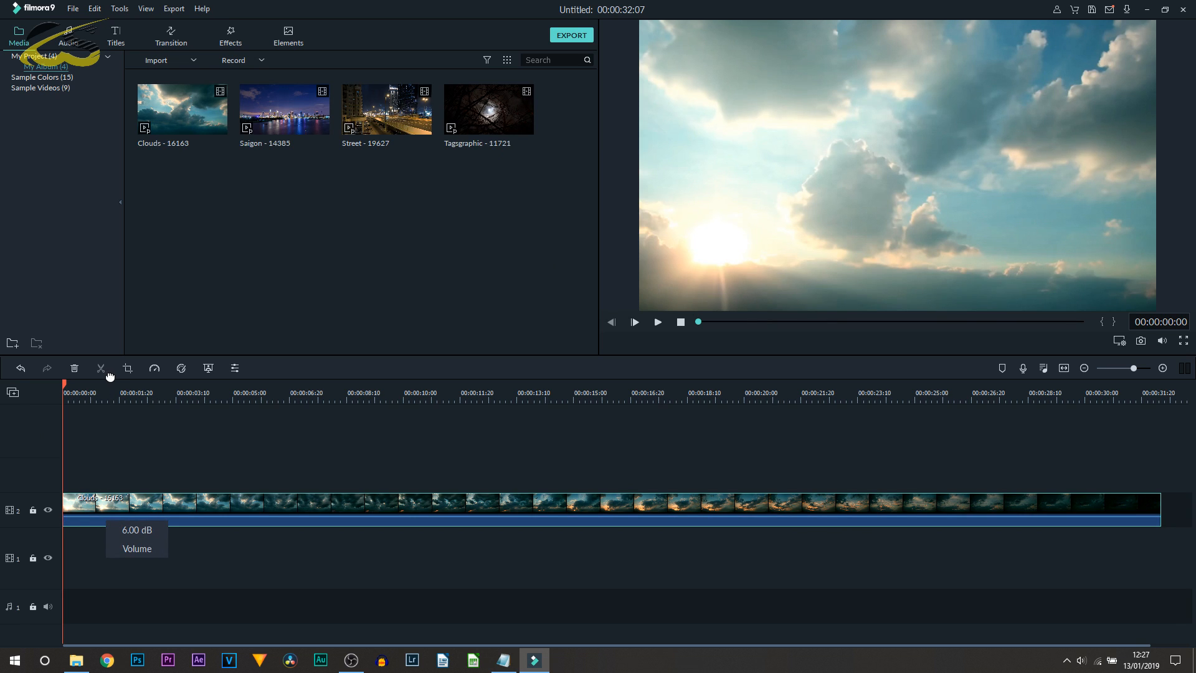
{"action": "left_click_drag", "start_coordinate": [110, 377], "coordinate": [110, 380]}
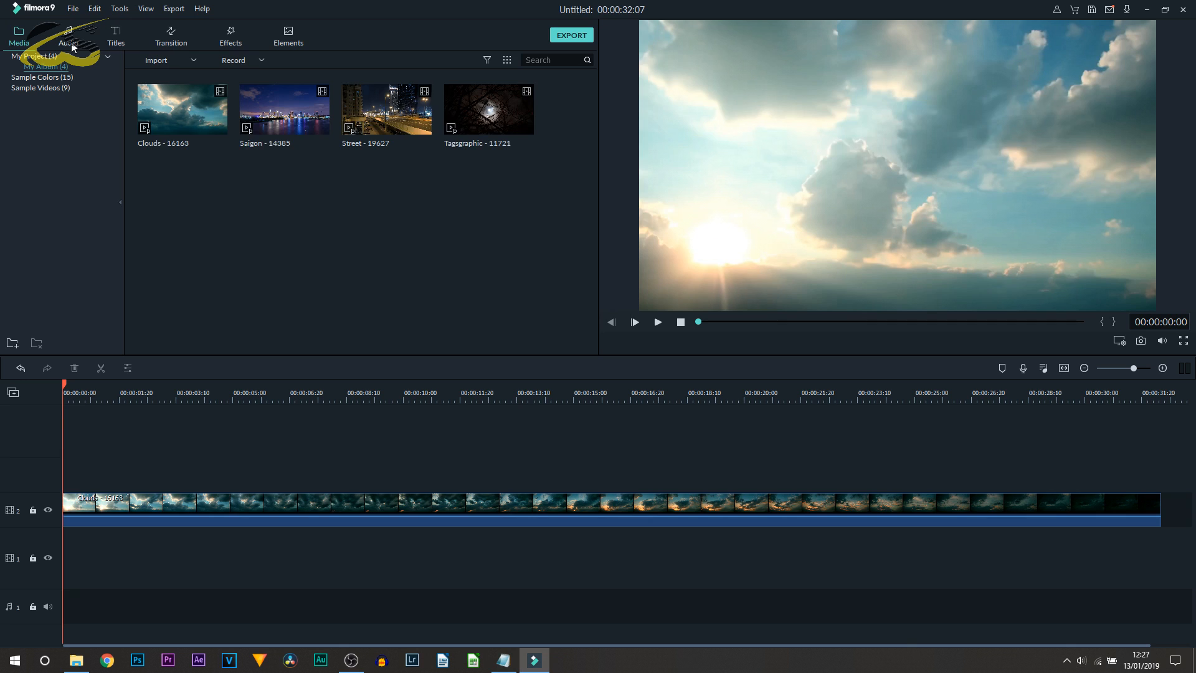
Add the Title 2 preset at the start of video track 1 and move the playhead to 00:00:03:08
{"action": "left_click", "coordinate": [104, 36]}
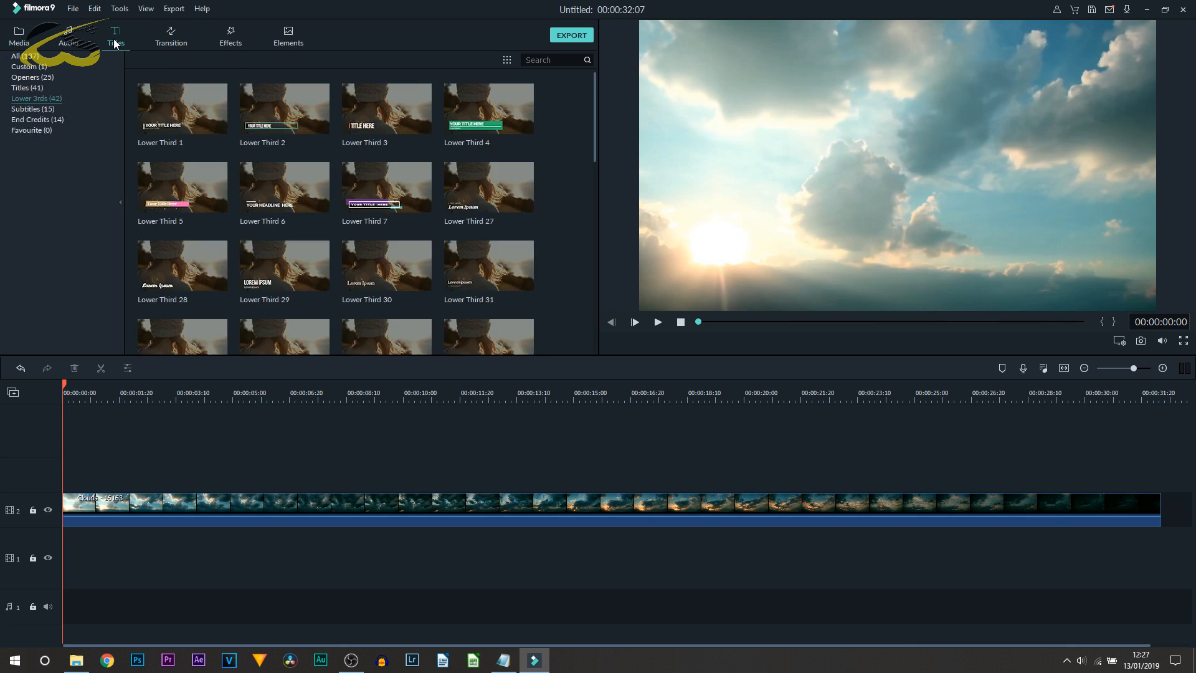
{"action": "left_click", "coordinate": [45, 88]}
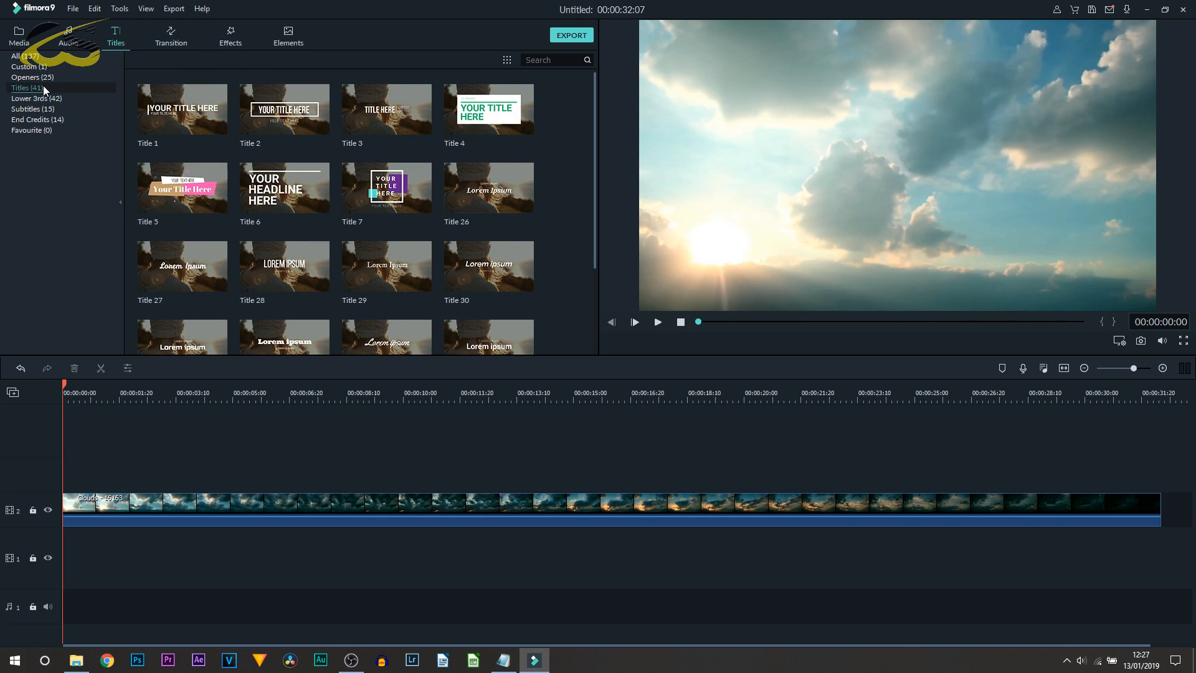
{"action": "left_click", "coordinate": [284, 111]}
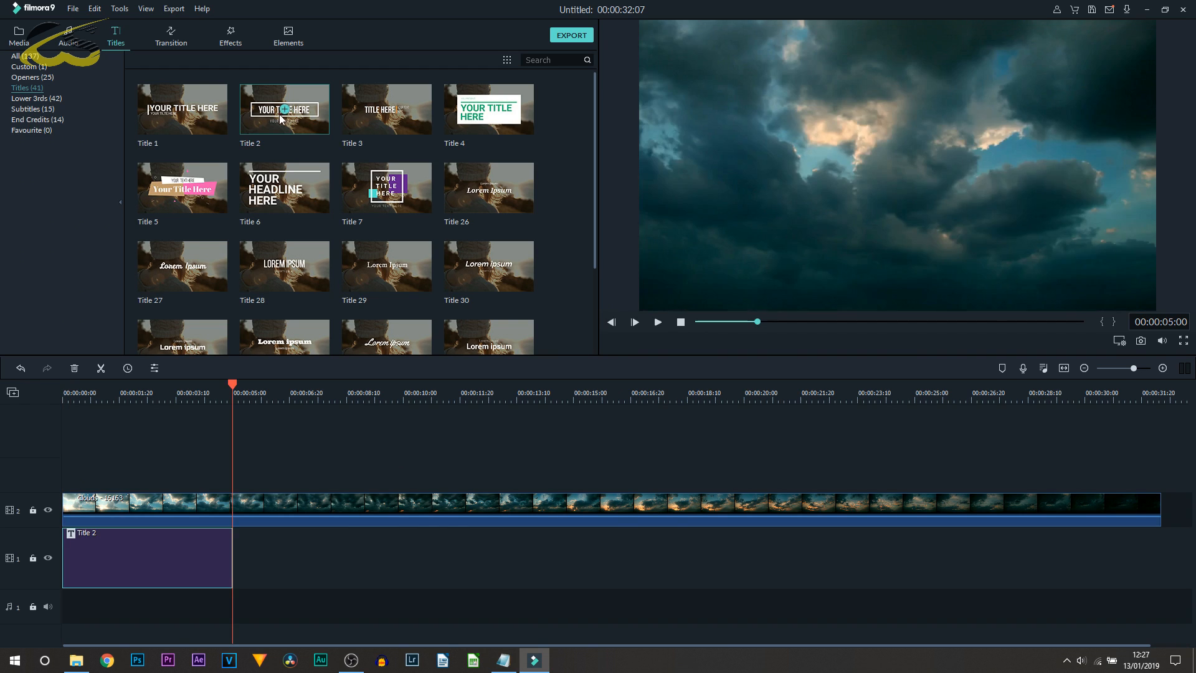
{"action": "left_click", "coordinate": [170, 429]}
{"action": "left_click", "coordinate": [174, 478]}
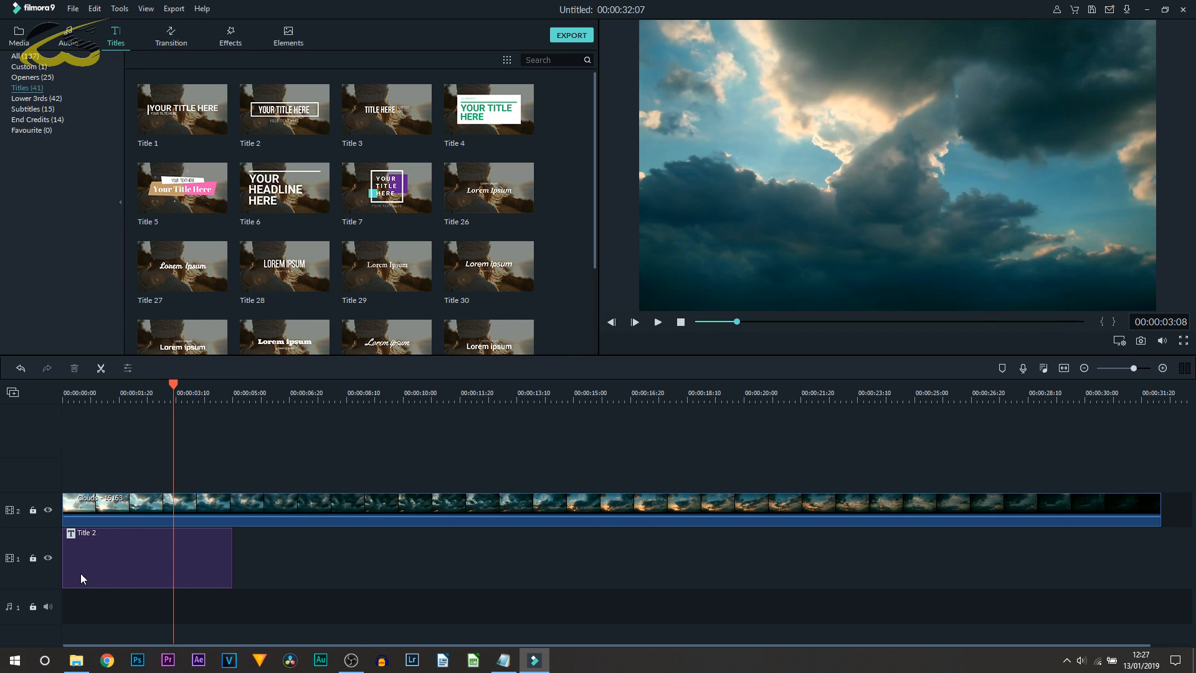
Swap the two clips so that the Clouds clip is on video track 1 and Title 2 is above it on track 2
{"action": "left_click", "coordinate": [138, 502]}
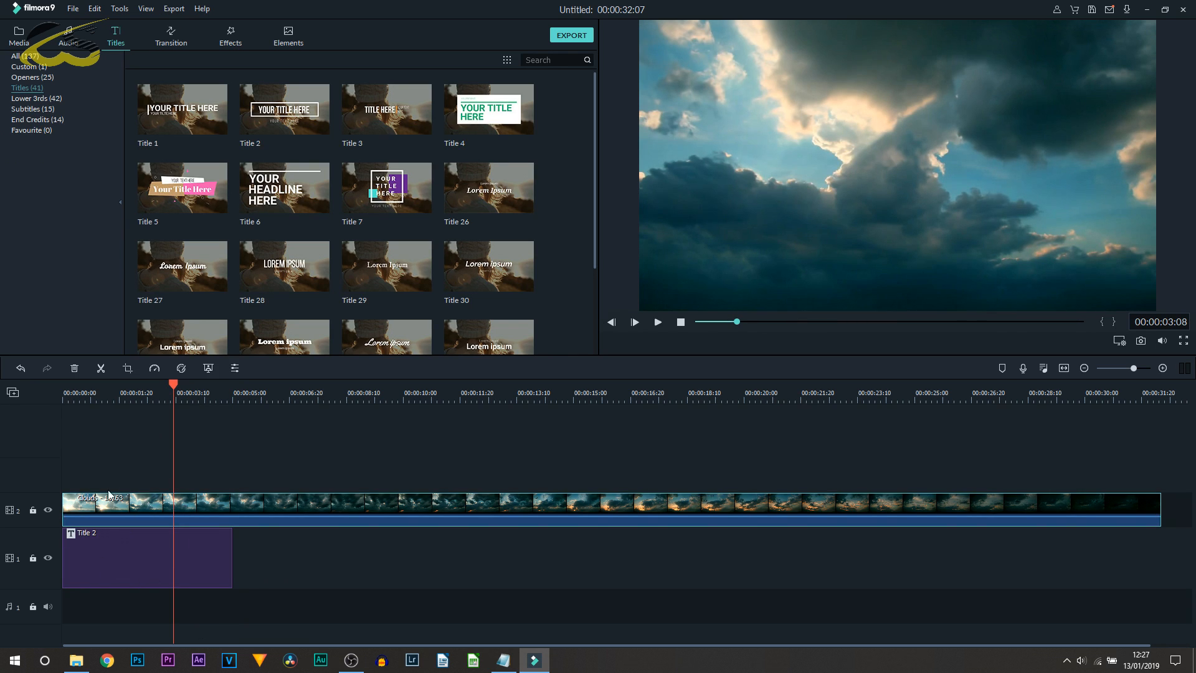
{"action": "left_click_drag", "start_coordinate": [103, 505], "coordinate": [102, 550]}
{"action": "left_click_drag", "start_coordinate": [94, 621], "coordinate": [291, 576]}
{"action": "left_click_drag", "start_coordinate": [212, 558], "coordinate": [192, 502]}
{"action": "left_click_drag", "start_coordinate": [346, 577], "coordinate": [80, 556]}
Open Title 2's main text for editing and apply the Text style 22 preset to it
{"action": "left_click", "coordinate": [163, 498]}
{"action": "left_click", "coordinate": [868, 165]}
{"action": "double_click", "coordinate": [873, 163]}
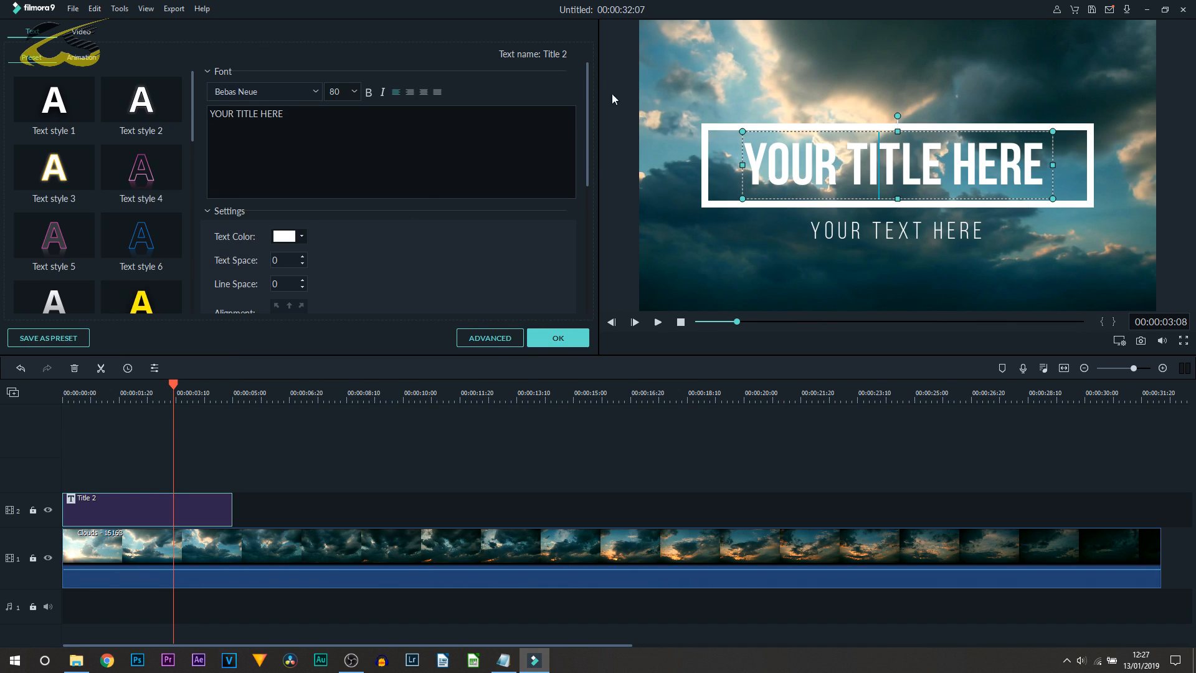
{"action": "left_click_drag", "start_coordinate": [587, 110], "coordinate": [563, 307]}
{"action": "scroll", "coordinate": [562, 306], "scroll_direction": "up", "scroll_amount": 5}
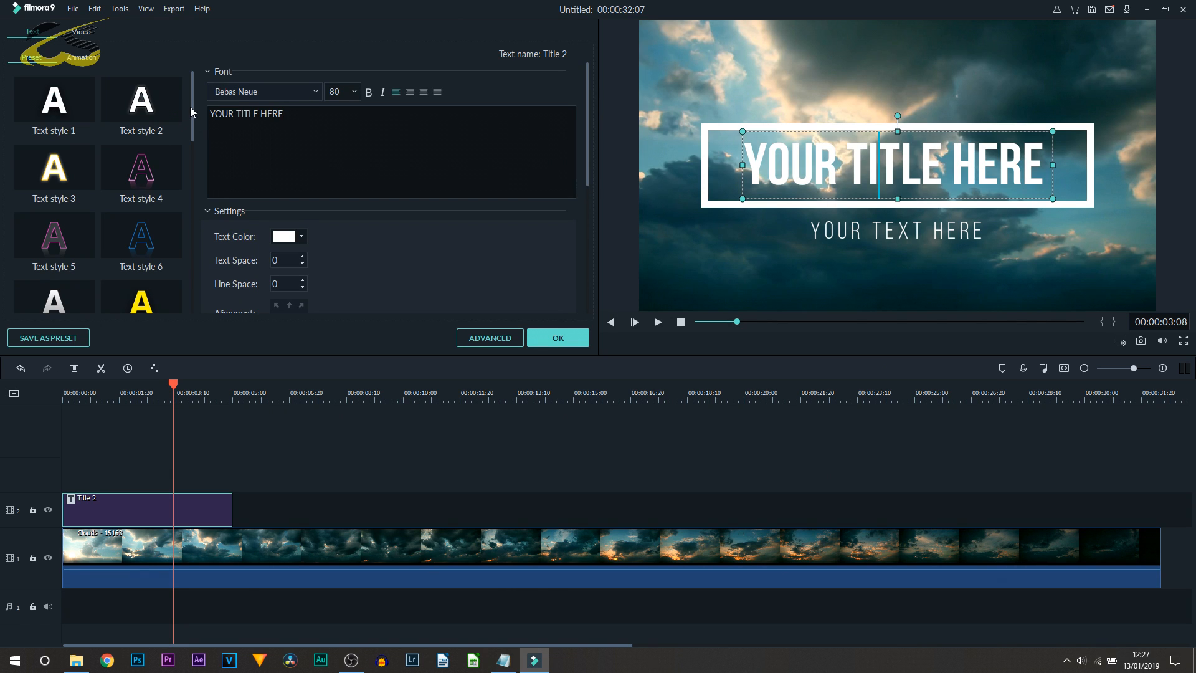
{"action": "left_click_drag", "start_coordinate": [189, 107], "coordinate": [171, 294]}
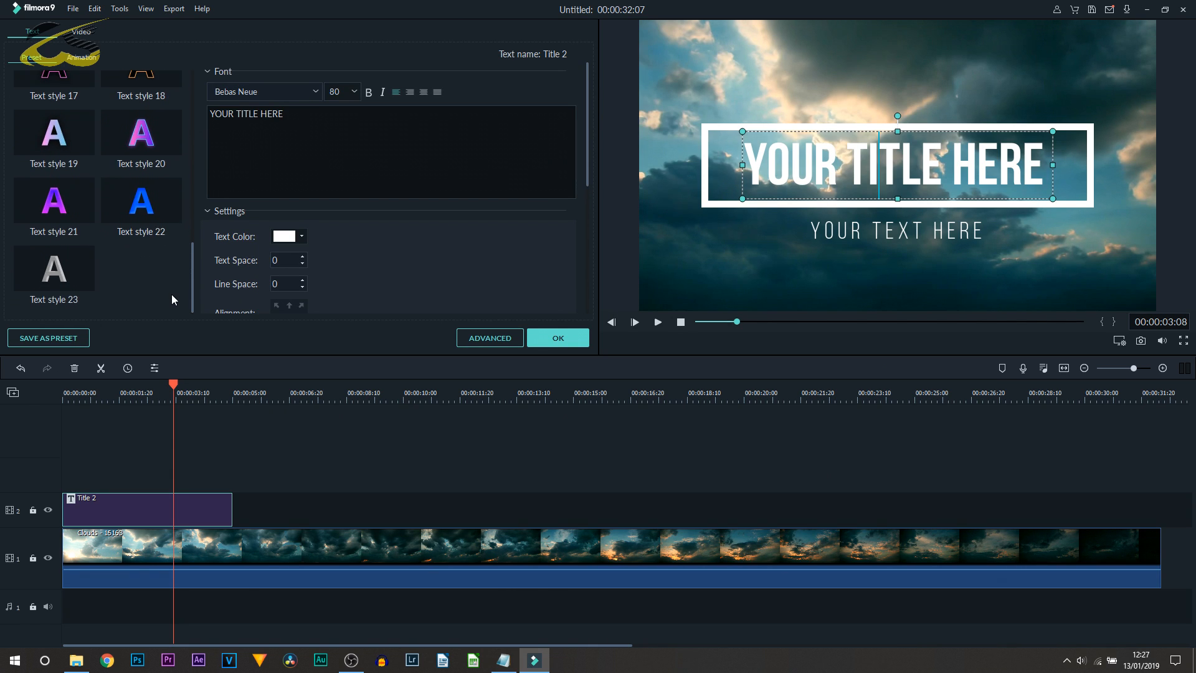
{"action": "double_click", "coordinate": [142, 202]}
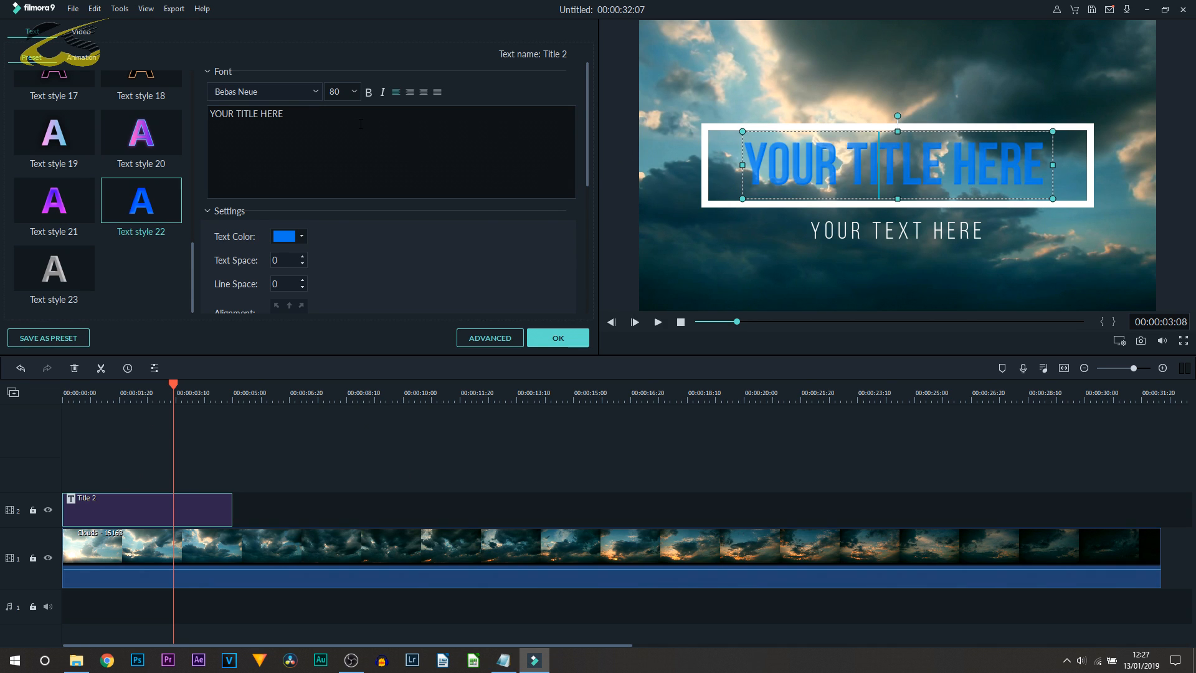
Replace the main title text with CASUALSAVAGE and set its font to Bahnschrift
{"action": "key", "text": "ctrl+a"}
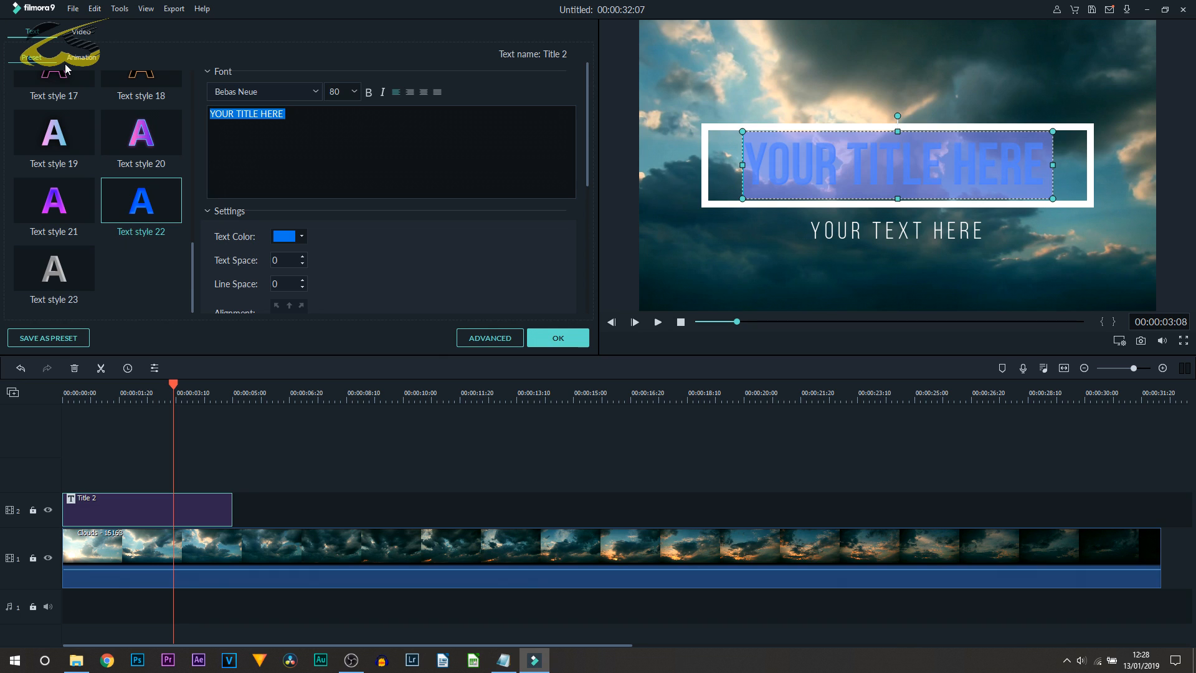
{"action": "type", "text": "CASUALSAVAGE"}
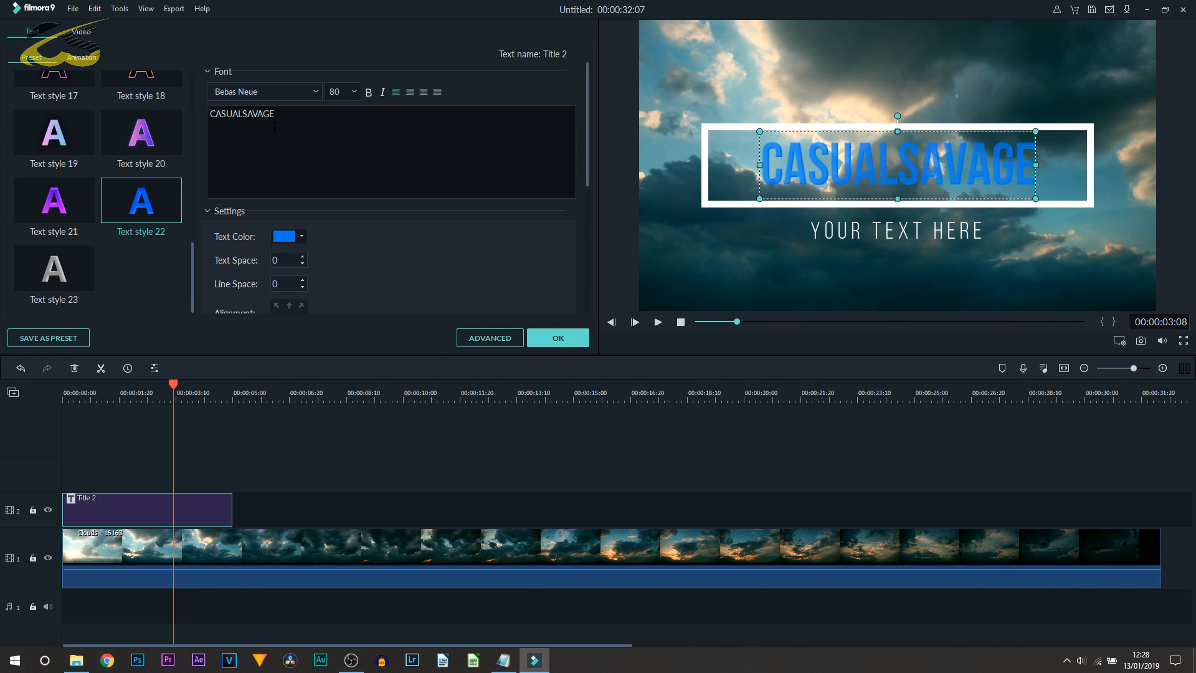
{"action": "left_click", "coordinate": [274, 95]}
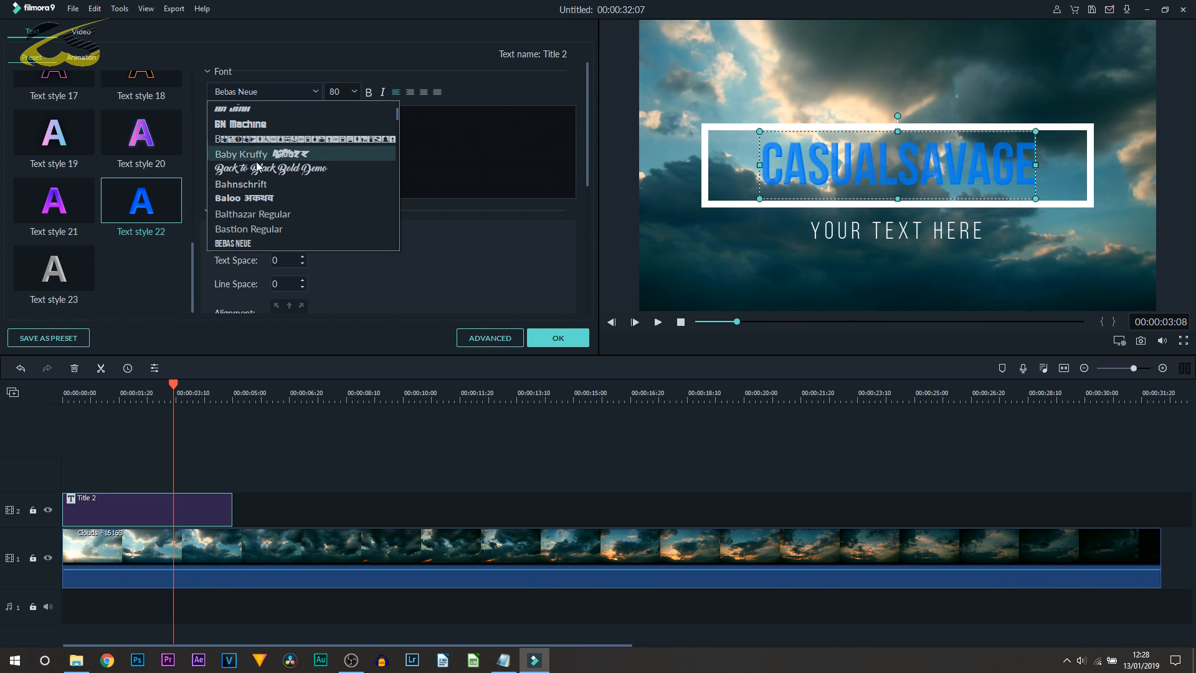
{"action": "left_click", "coordinate": [255, 183]}
Set the CASUALSAVAGE text to size 70, shrink its box slightly and centre it inside the white frame
{"action": "double_click", "coordinate": [324, 114]}
{"action": "left_click", "coordinate": [345, 92]}
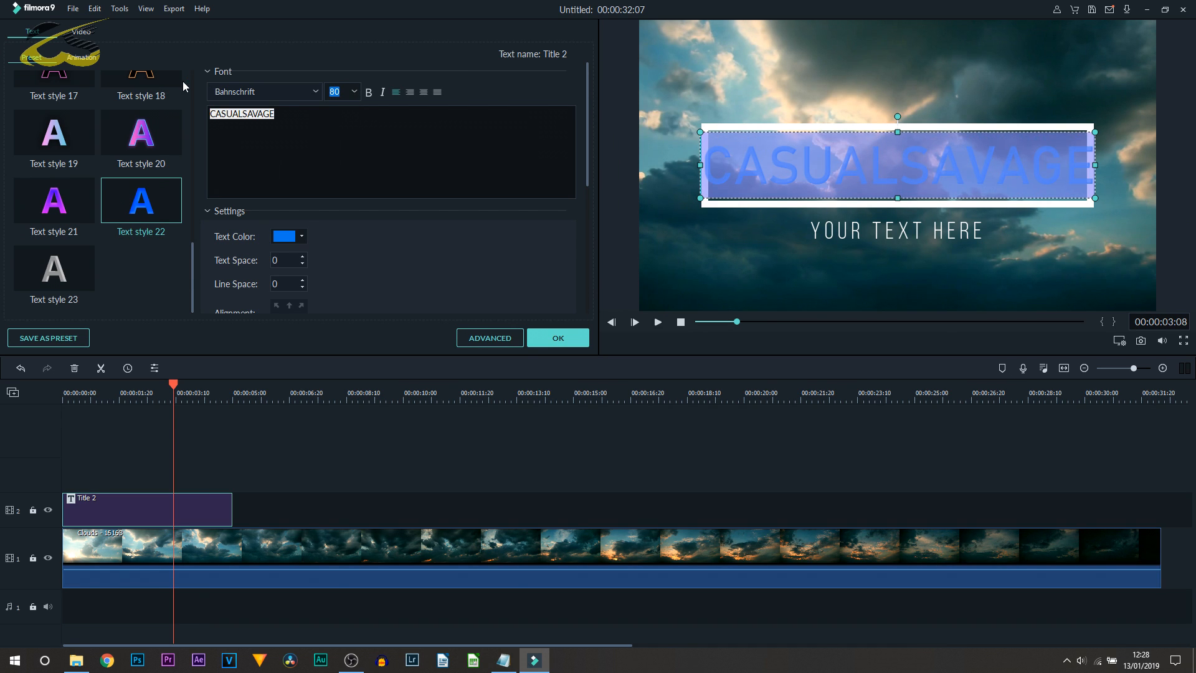
{"action": "type", "text": "70"}
{"action": "key", "text": "Return"}
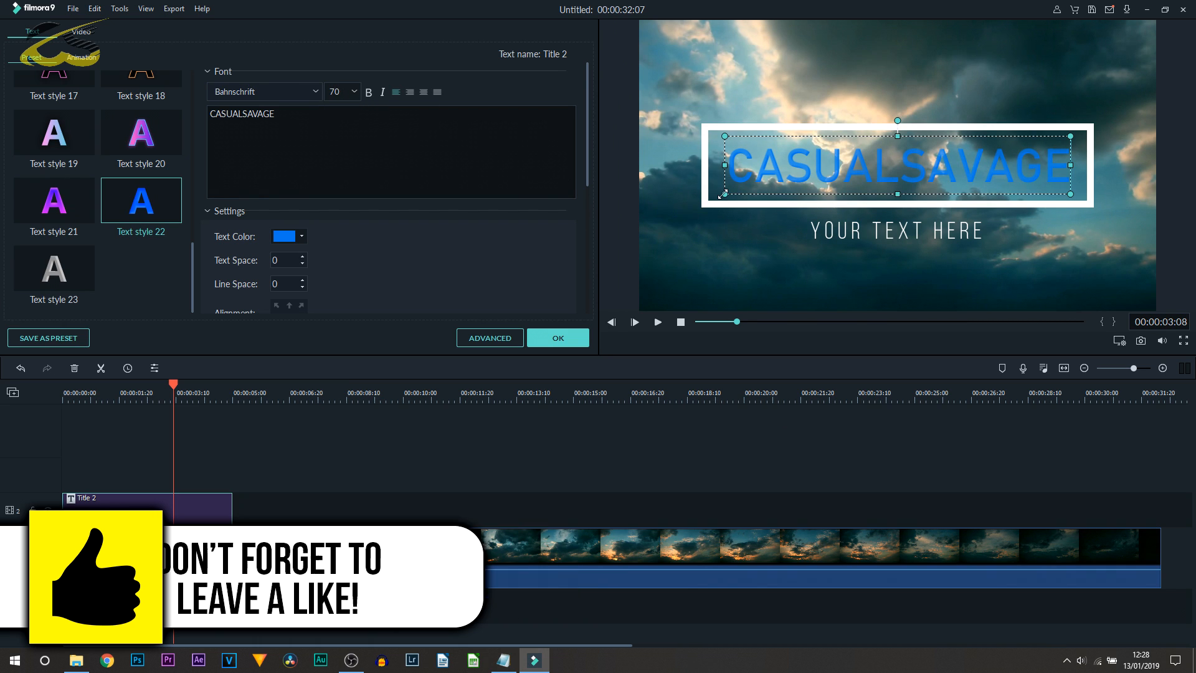
{"action": "left_click_drag", "start_coordinate": [724, 194], "coordinate": [729, 194]}
{"action": "left_click_drag", "start_coordinate": [968, 165], "coordinate": [931, 163]}
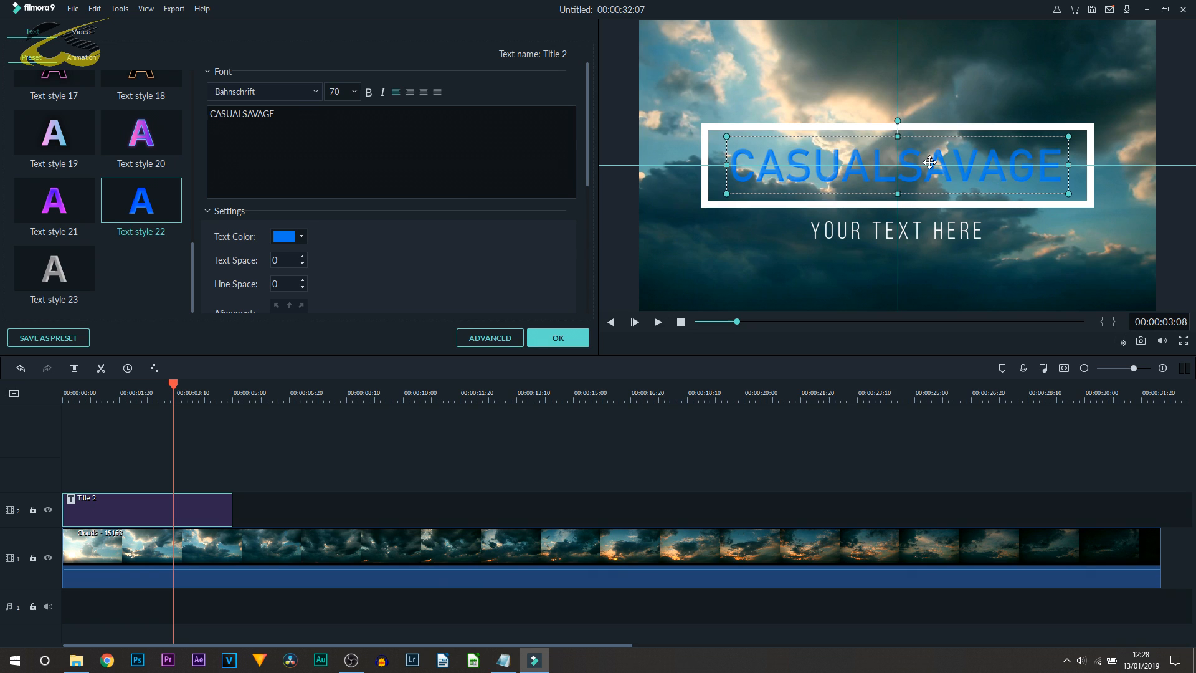
{"action": "left_click_drag", "start_coordinate": [929, 162], "coordinate": [930, 162]}
Try rotating the CASUALSAVAGE text to 173.71 degrees and reset its rotation
{"action": "scroll", "coordinate": [475, 282], "scroll_direction": "down", "scroll_amount": 3}
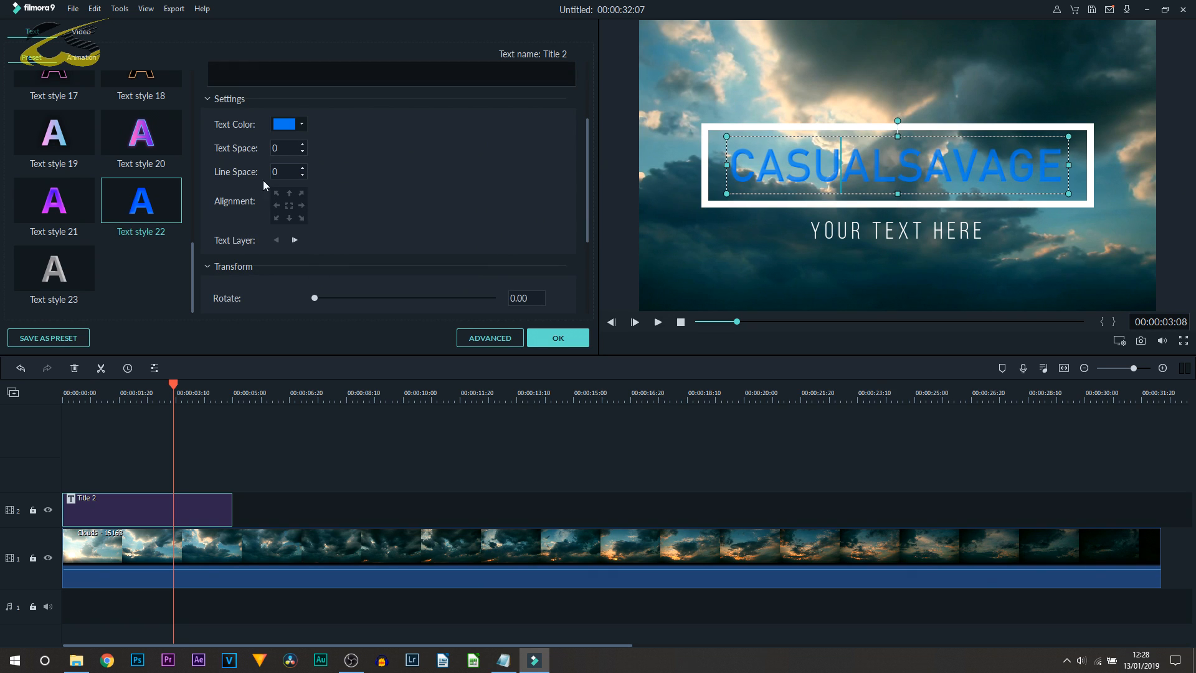
{"action": "left_click", "coordinate": [757, 170]}
{"action": "scroll", "coordinate": [373, 211], "scroll_direction": "down", "scroll_amount": 4}
{"action": "left_click_drag", "start_coordinate": [315, 155], "coordinate": [398, 166]}
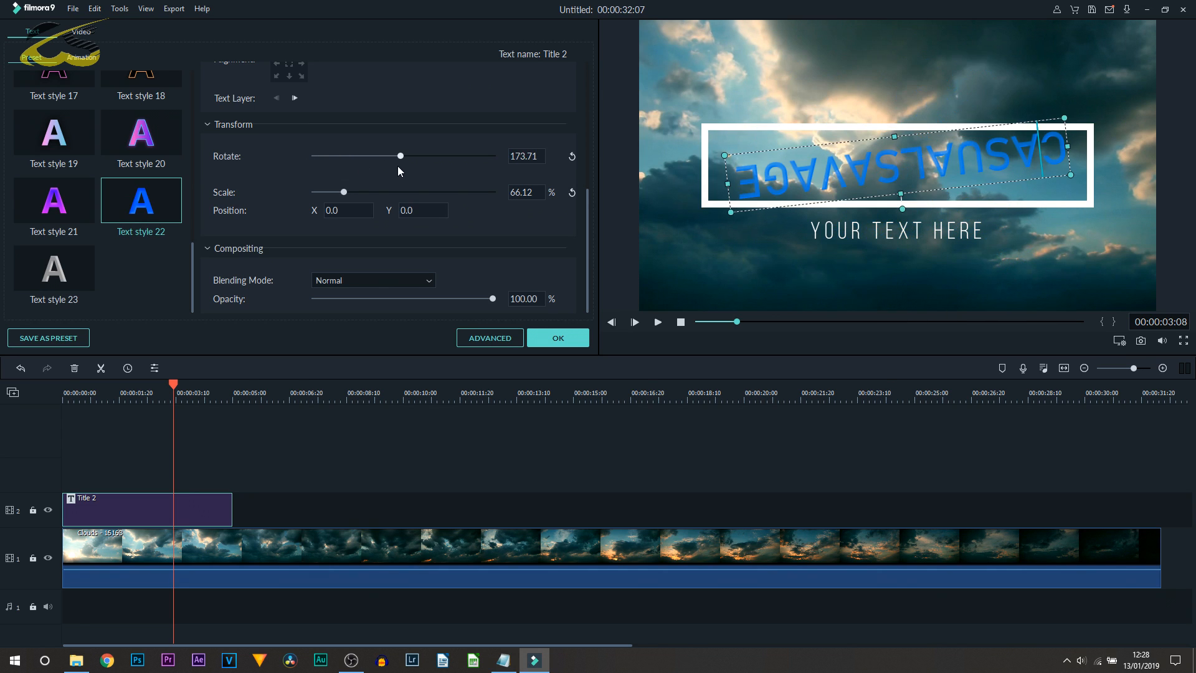
{"action": "left_click", "coordinate": [572, 156]}
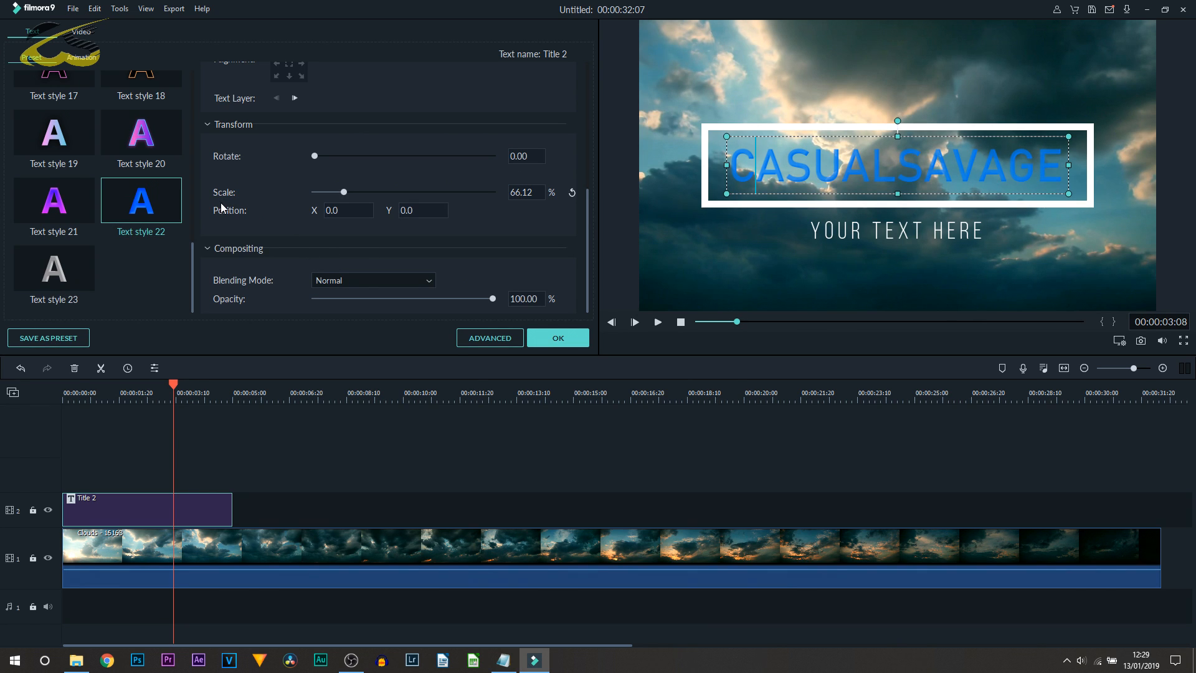
Reduce the CASUALSAVAGE text's scale to 62.94% and look through the available blending modes, keeping Normal
{"action": "mouse_move", "coordinate": [343, 191]}
{"action": "left_mouse_down"}
{"action": "mouse_move", "coordinate": [430, 194]}
{"action": "mouse_move", "coordinate": [342, 192]}
{"action": "left_mouse_up"}
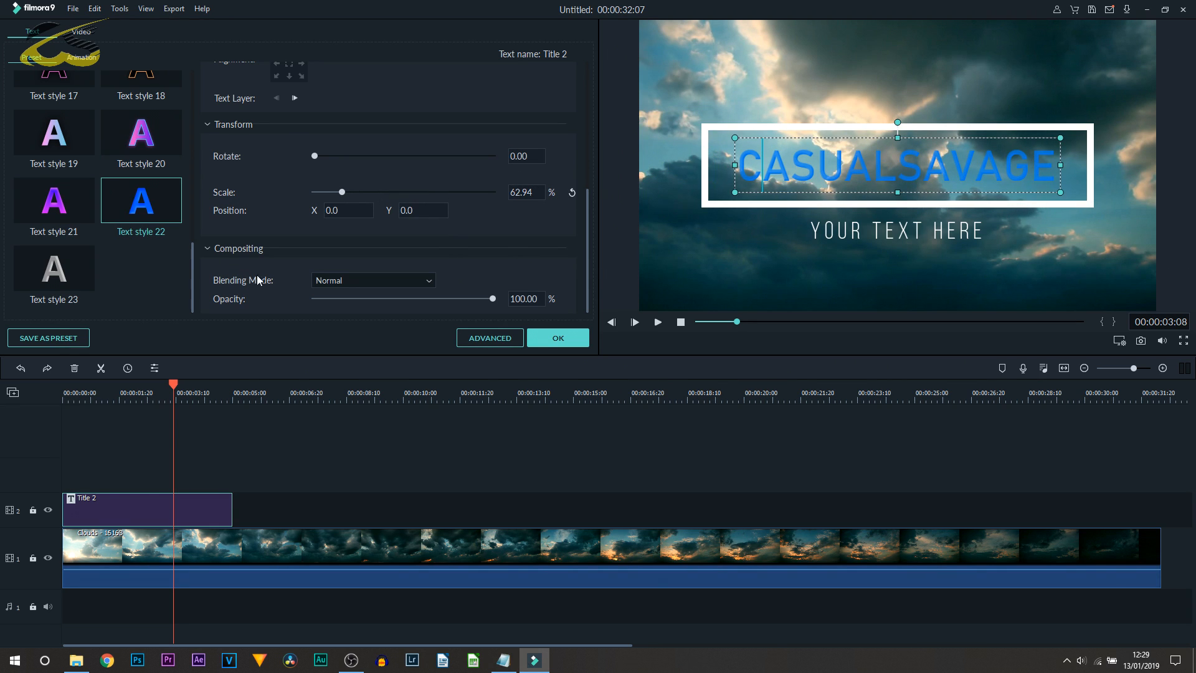
{"action": "left_click", "coordinate": [382, 281]}
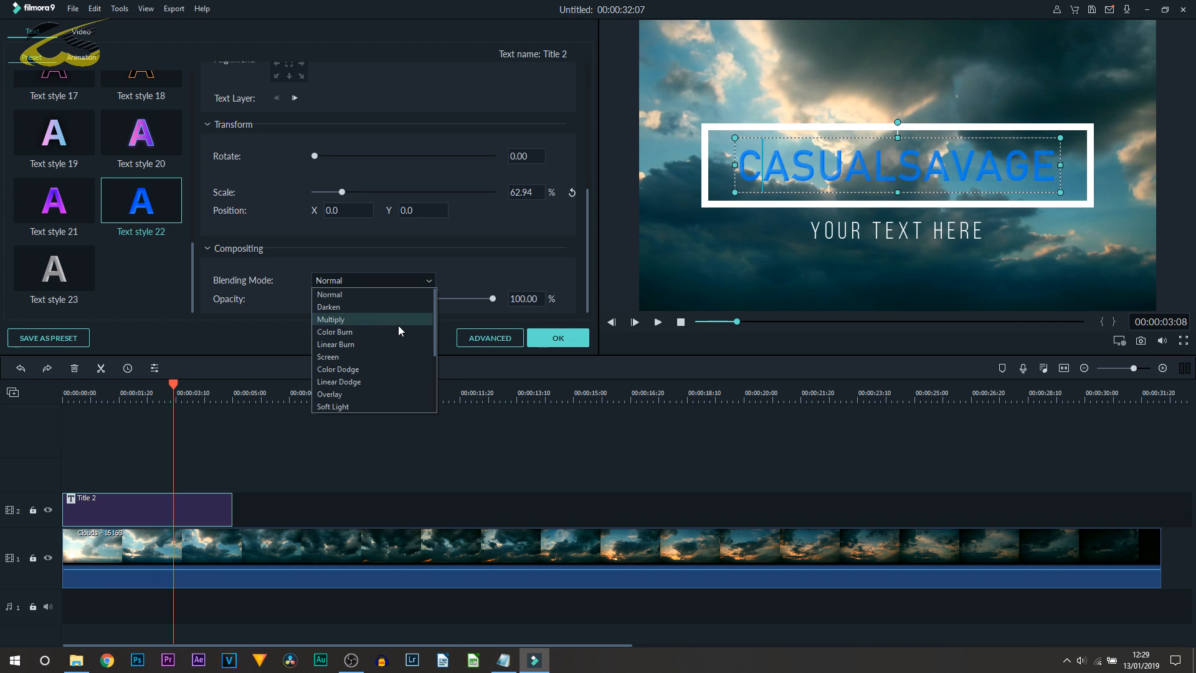
{"action": "scroll", "coordinate": [389, 341], "scroll_direction": "down", "scroll_amount": 2}
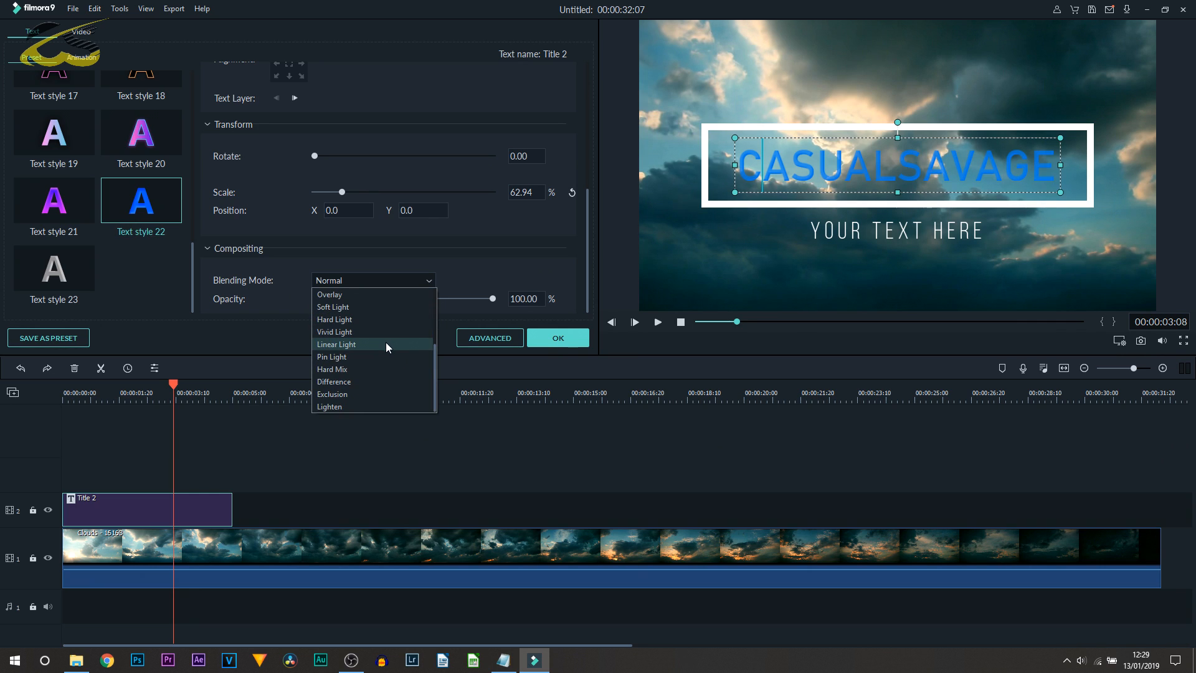
{"action": "scroll", "coordinate": [386, 342], "scroll_direction": "down", "scroll_amount": 1}
{"action": "scroll", "coordinate": [345, 374], "scroll_direction": "up", "scroll_amount": 3}
{"action": "left_click", "coordinate": [499, 258]}
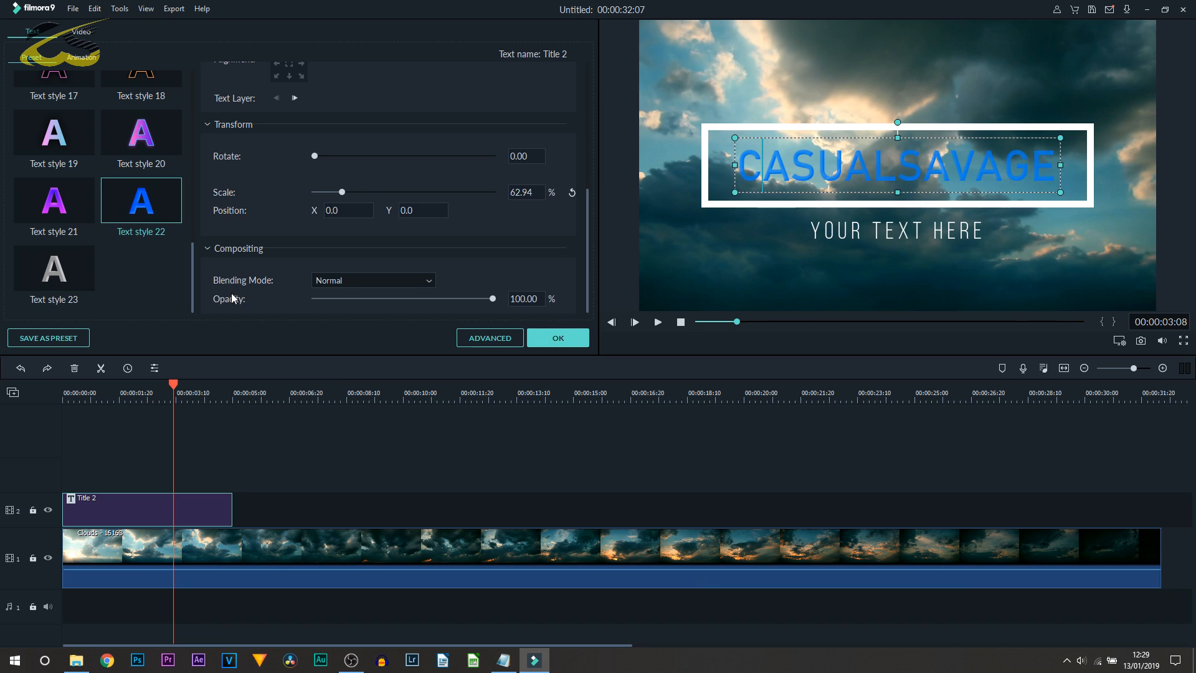
Apply the Pixelate text animation to CASUALSAVAGE and confirm the title edits
{"action": "left_click", "coordinate": [88, 58]}
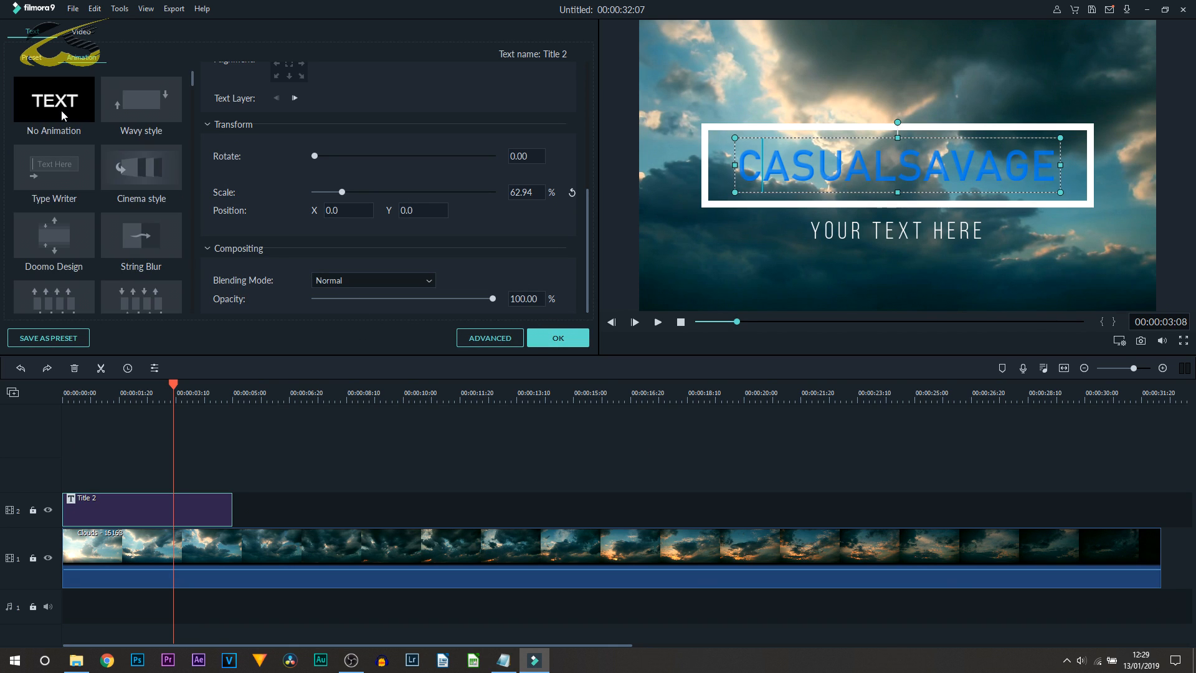
{"action": "scroll", "coordinate": [178, 162], "scroll_direction": "down", "scroll_amount": 3}
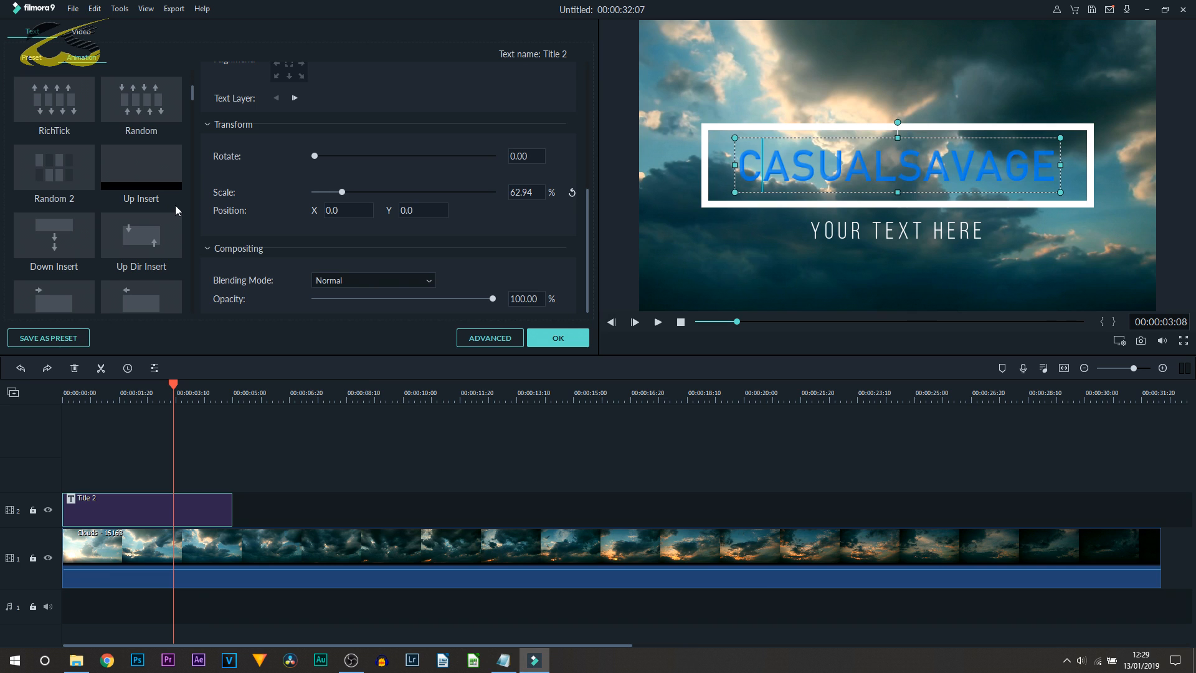
{"action": "scroll", "coordinate": [136, 215], "scroll_direction": "down", "scroll_amount": 10}
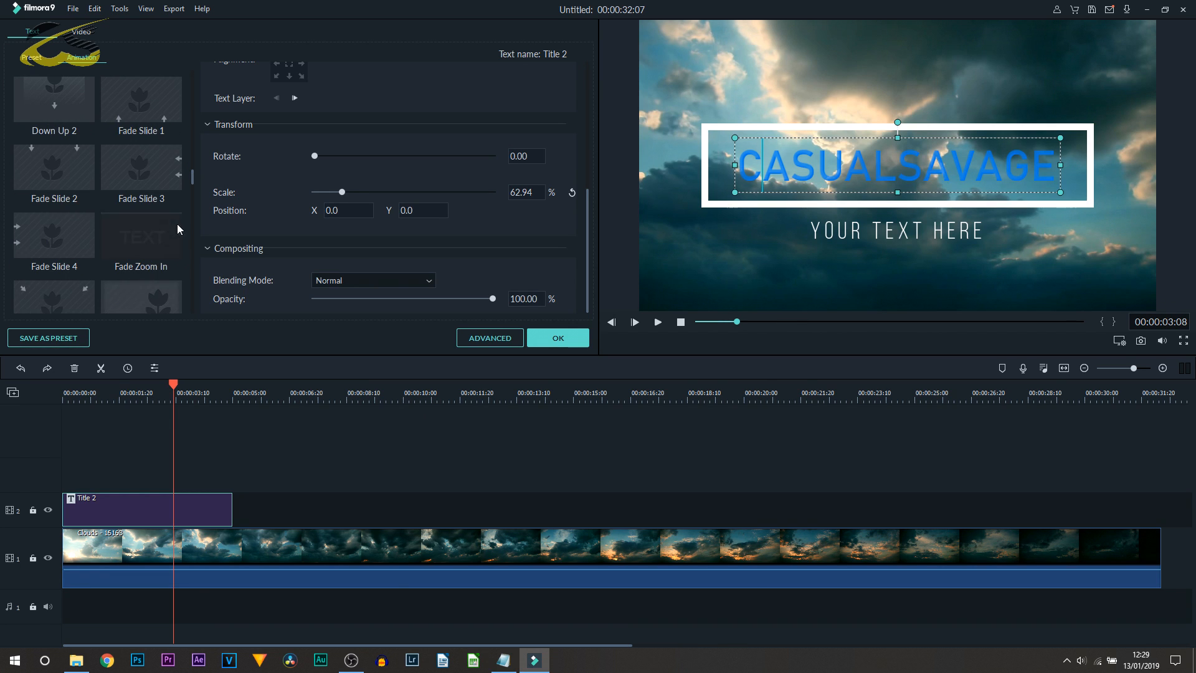
{"action": "scroll", "coordinate": [143, 241], "scroll_direction": "down", "scroll_amount": 3}
{"action": "scroll", "coordinate": [144, 234], "scroll_direction": "up", "scroll_amount": 5}
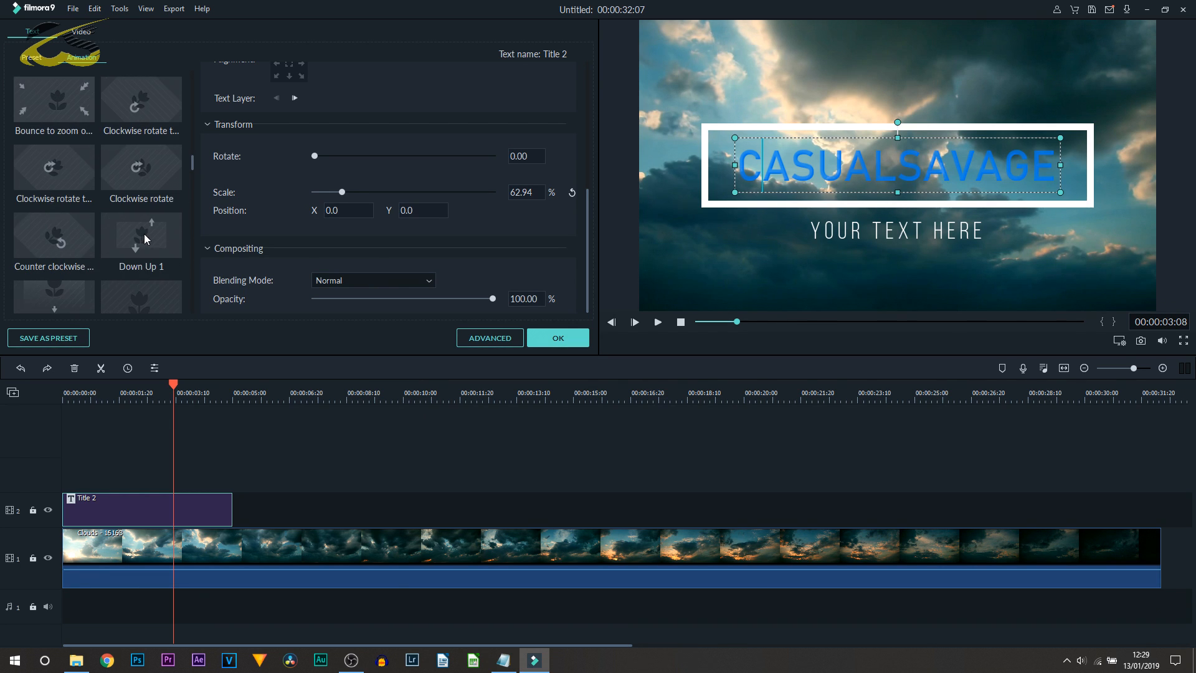
{"action": "scroll", "coordinate": [144, 231], "scroll_direction": "up", "scroll_amount": 5}
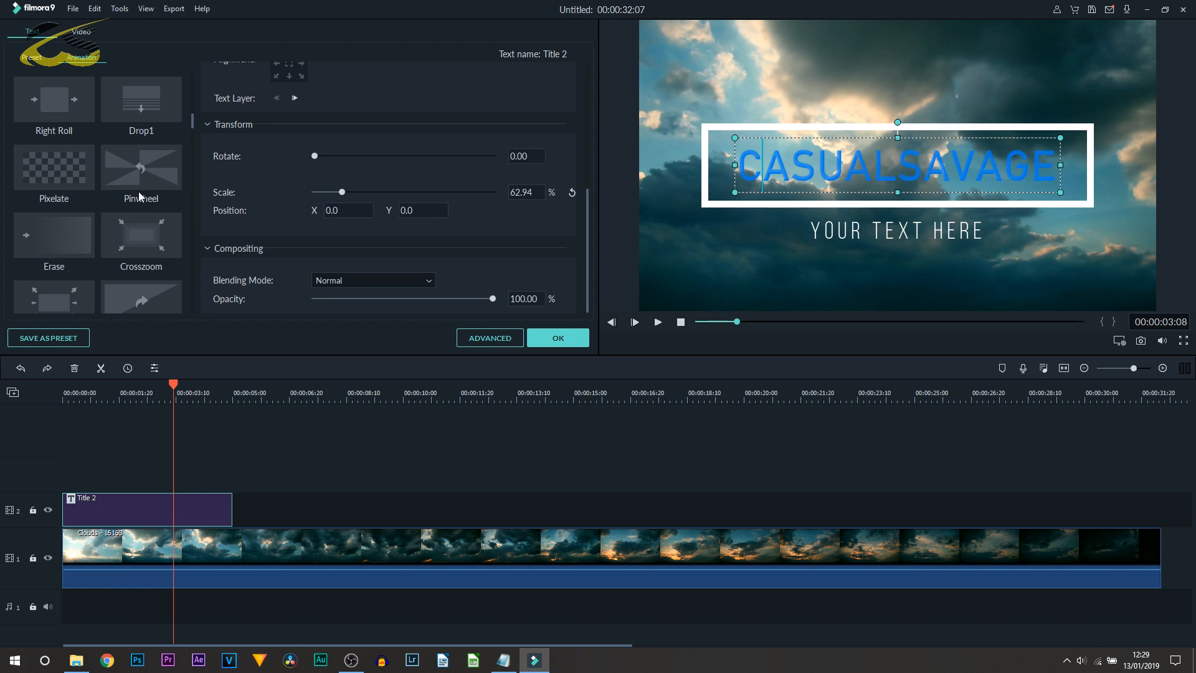
{"action": "left_click", "coordinate": [65, 165]}
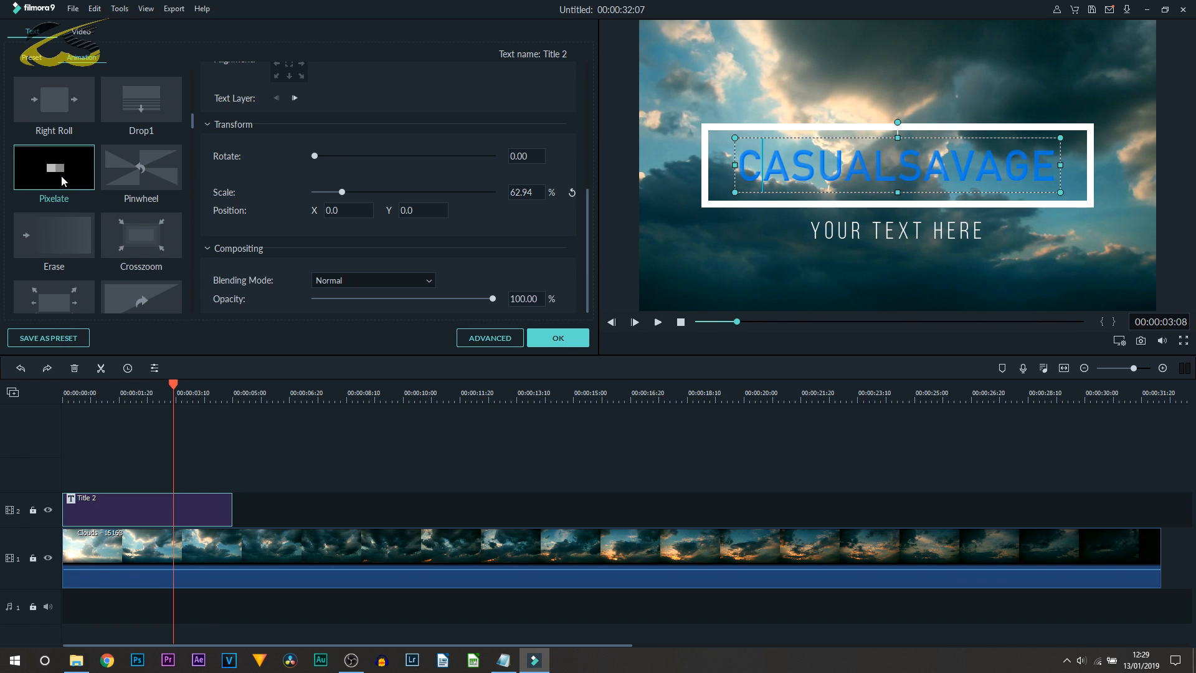
{"action": "left_click", "coordinate": [551, 338]}
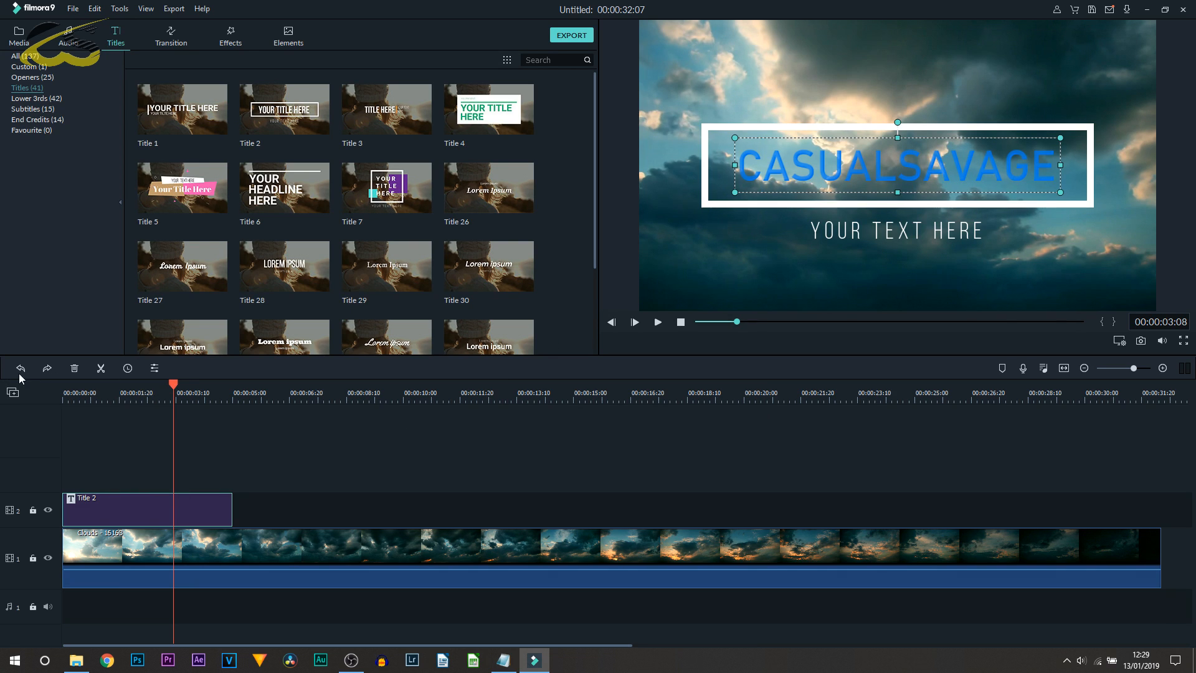
Play the timeline from the beginning to preview the title's animation, and stop playback
{"action": "left_click", "coordinate": [64, 391]}
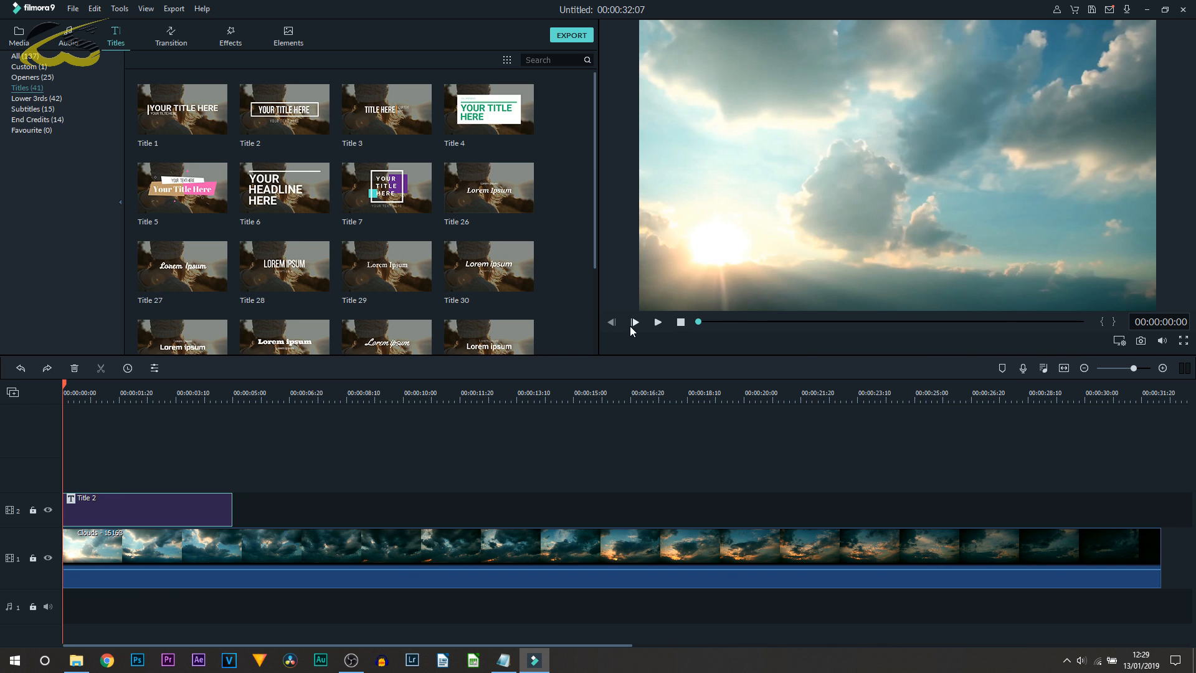
{"action": "left_click", "coordinate": [658, 322]}
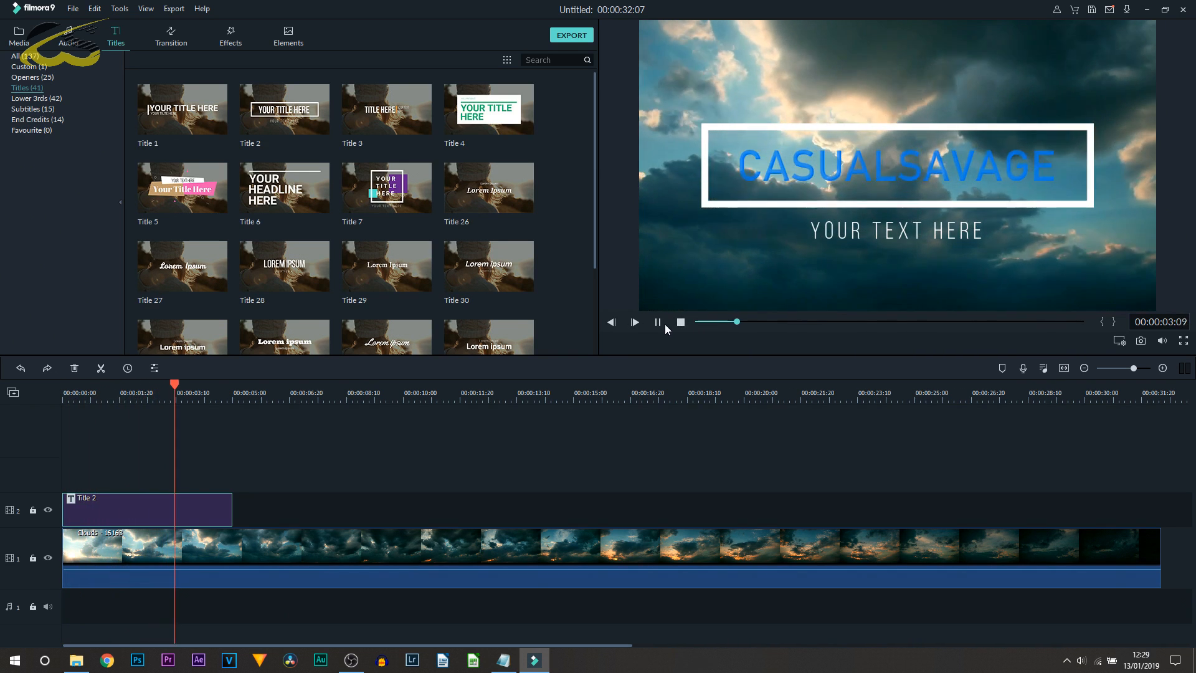
{"action": "left_click", "coordinate": [681, 322]}
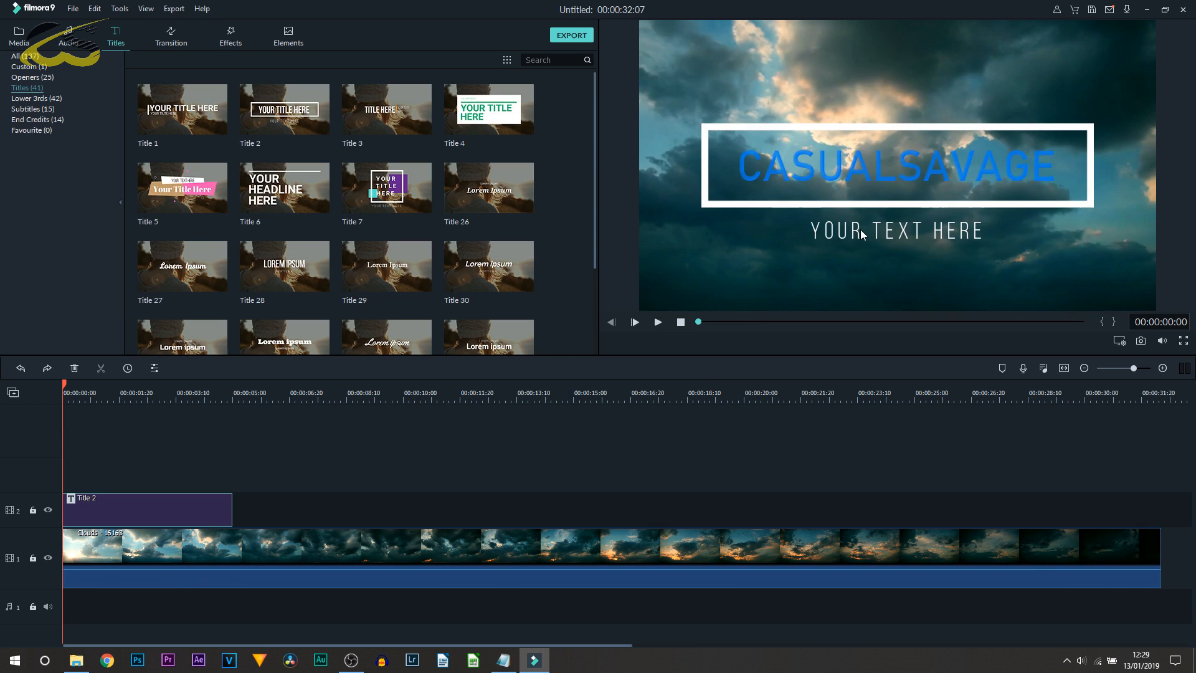
Replace the placeholder line below the frame with SUBSCRIBE LIKE SHARE COMMENT and apply the Crosszoom animation to it
{"action": "left_click", "coordinate": [127, 390]}
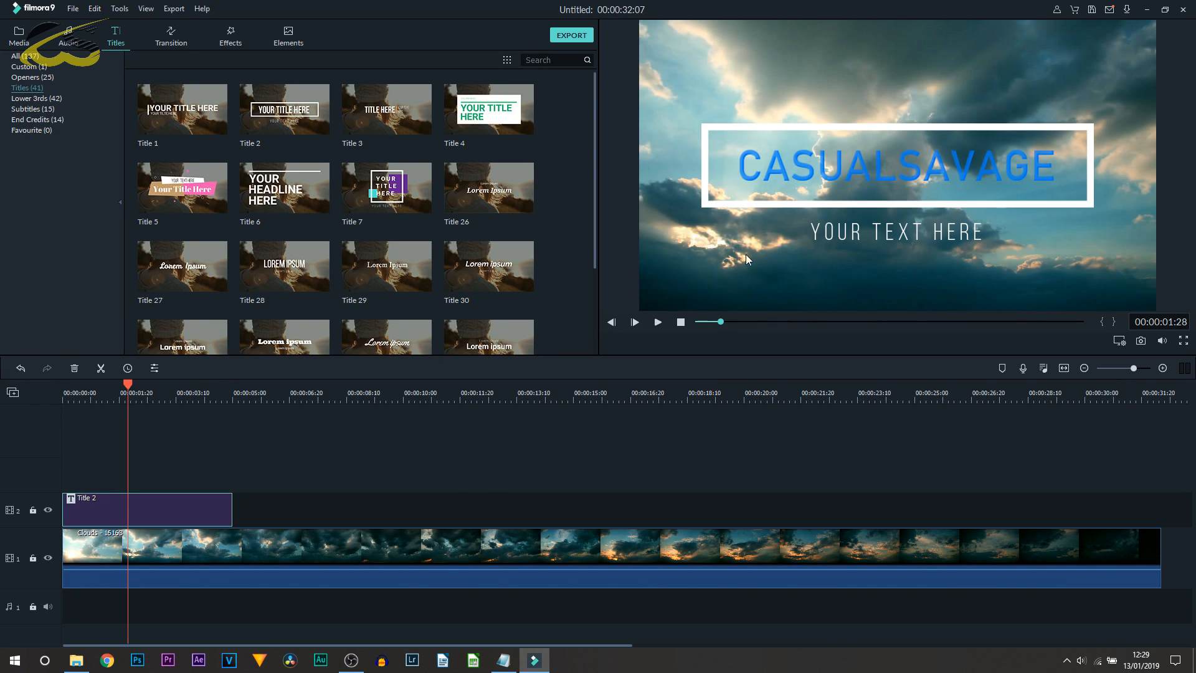
{"action": "double_click", "coordinate": [889, 234]}
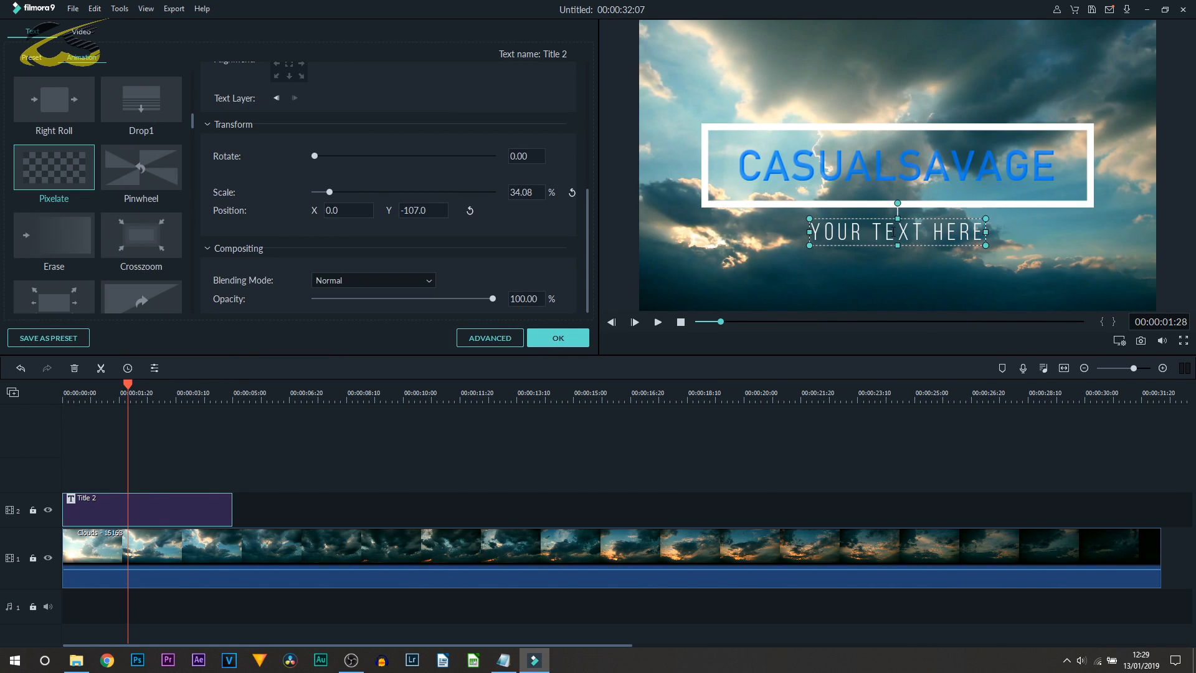
{"action": "key", "text": "ctrl+a"}
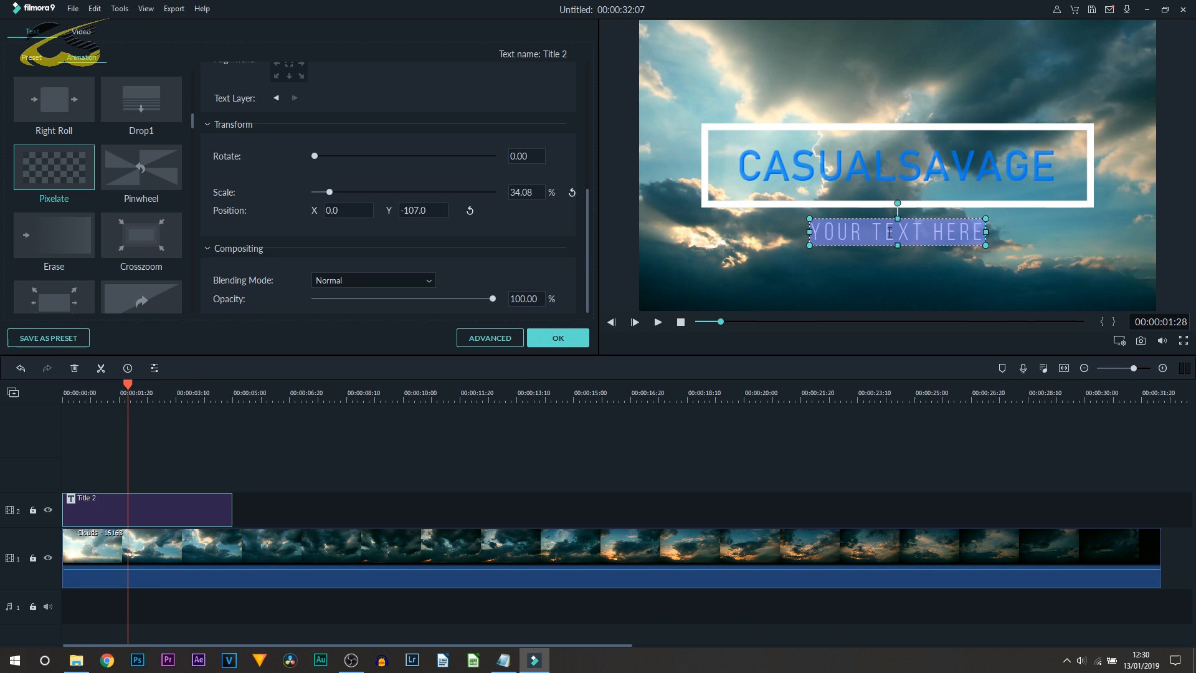
{"action": "type", "text": "SUBSCRIBE LIKE SHARE COMMENT"}
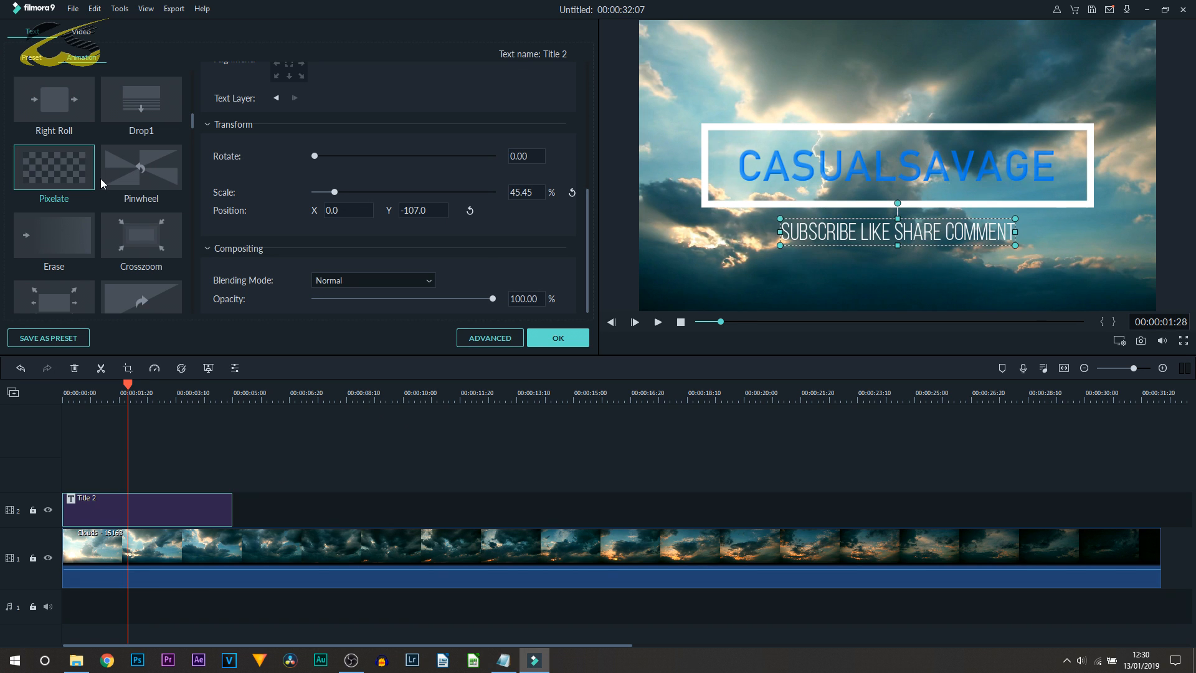
{"action": "left_click", "coordinate": [159, 242]}
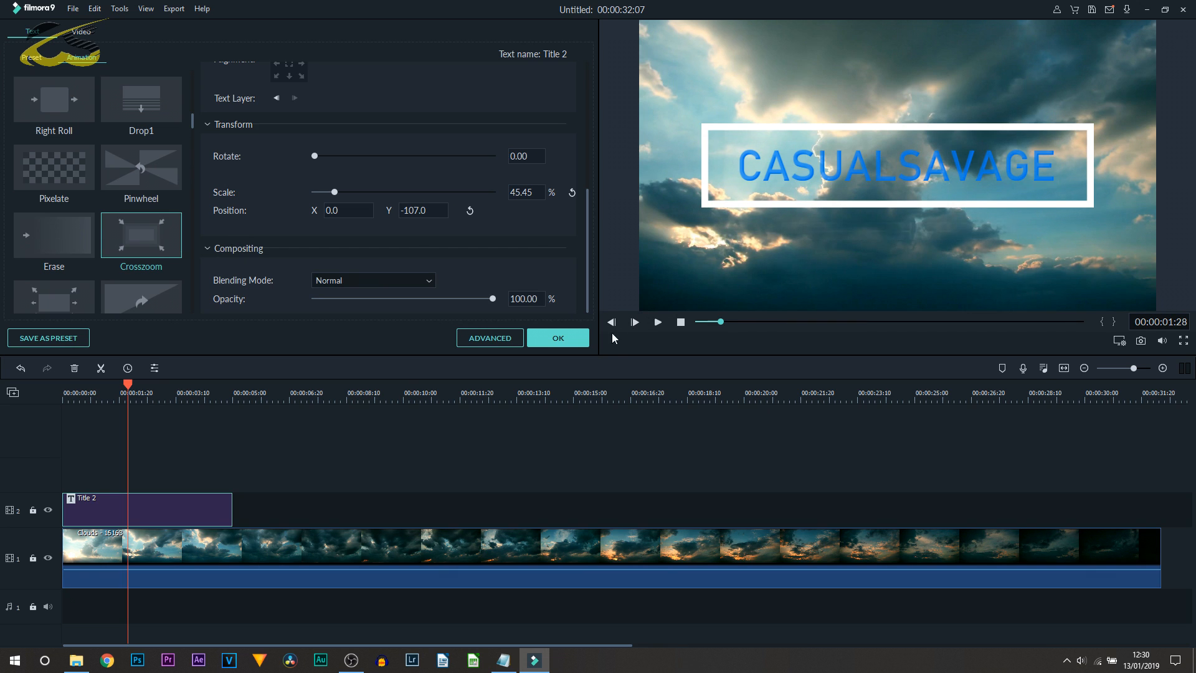
Examine the subtitle's fill, border and shadow options in the advanced text editor, and preview the title from the timeline's start
{"action": "left_click", "coordinate": [487, 339]}
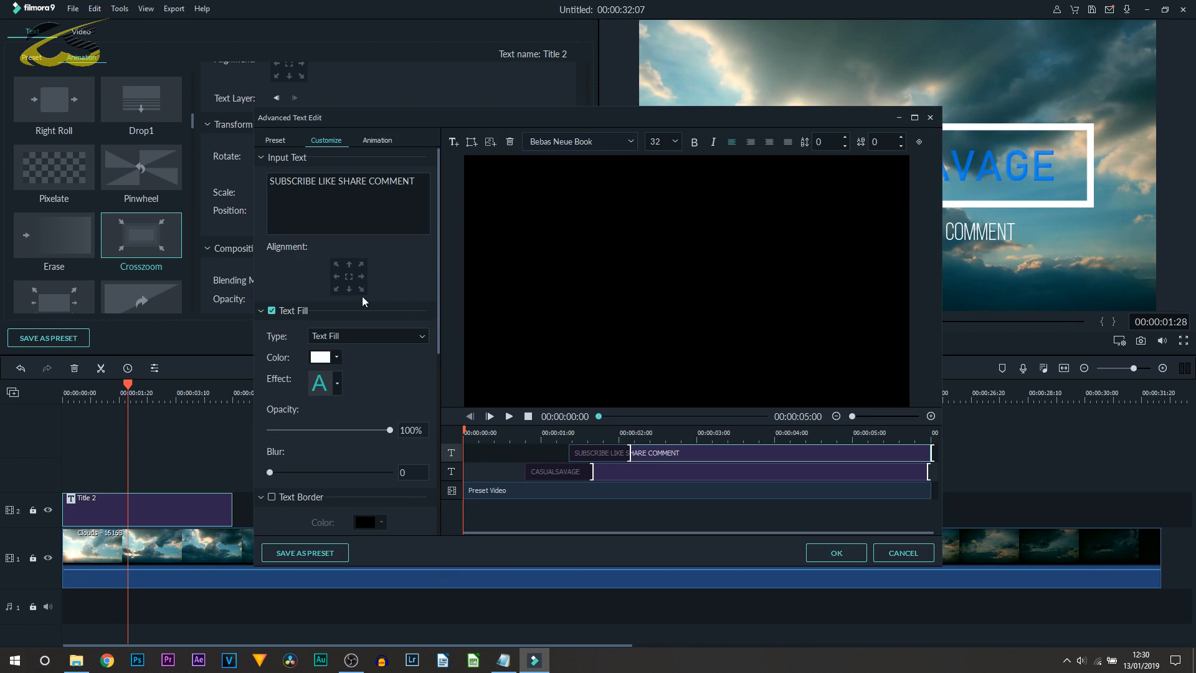
{"action": "left_click_drag", "start_coordinate": [438, 316], "coordinate": [432, 518]}
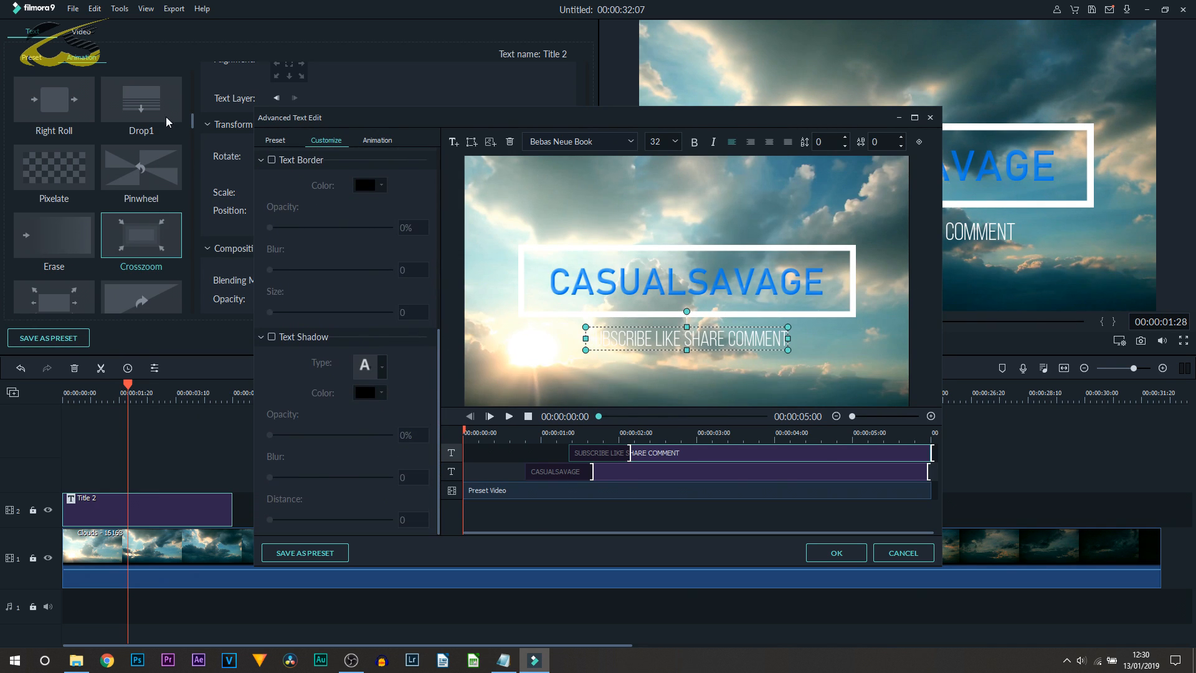
{"action": "scroll", "coordinate": [306, 358], "scroll_direction": "up", "scroll_amount": 5}
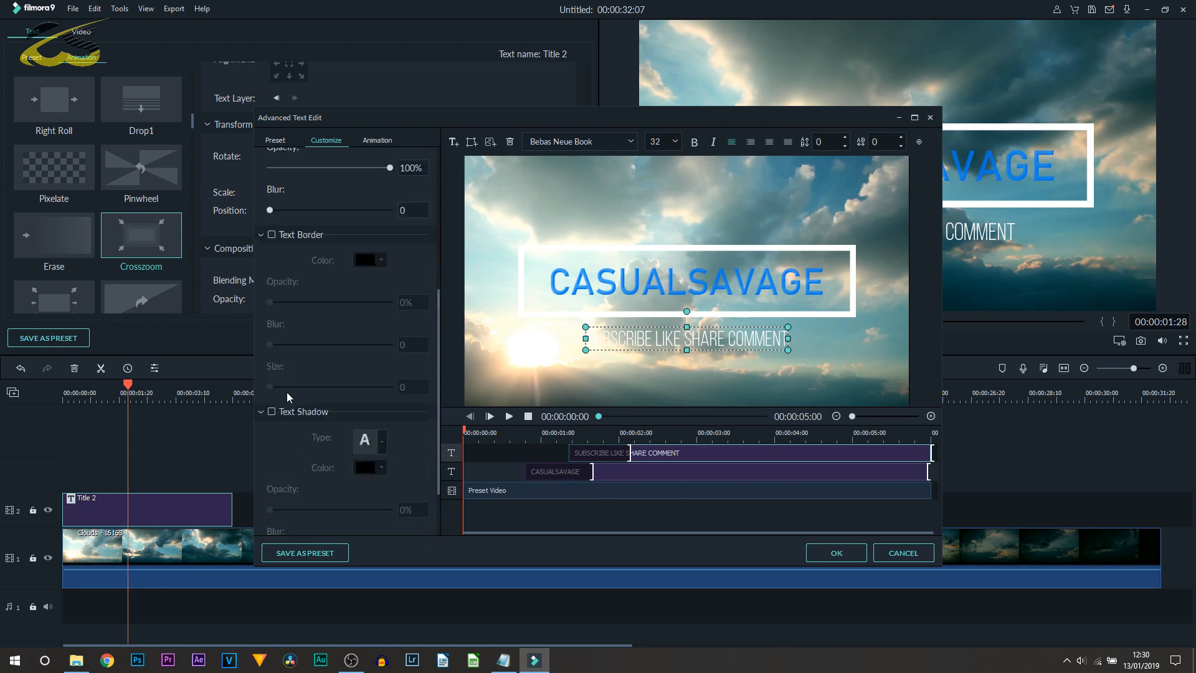
{"action": "scroll", "coordinate": [303, 348], "scroll_direction": "up", "scroll_amount": 4}
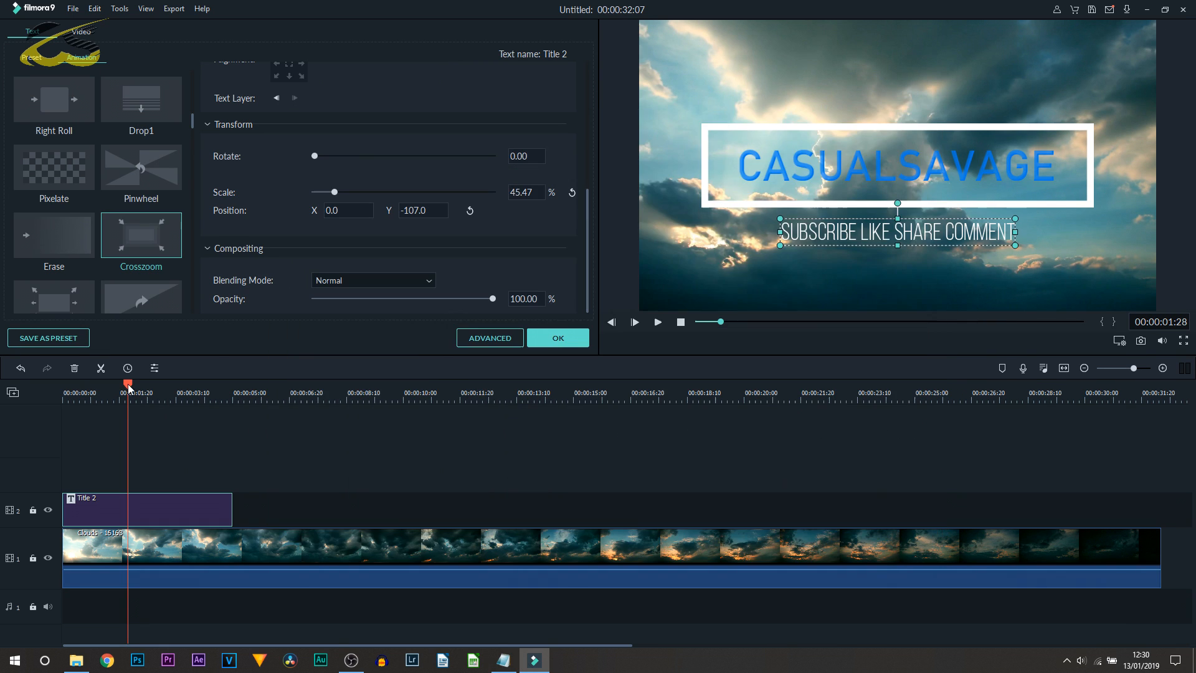
{"action": "left_click_drag", "start_coordinate": [129, 387], "coordinate": [2, 388]}
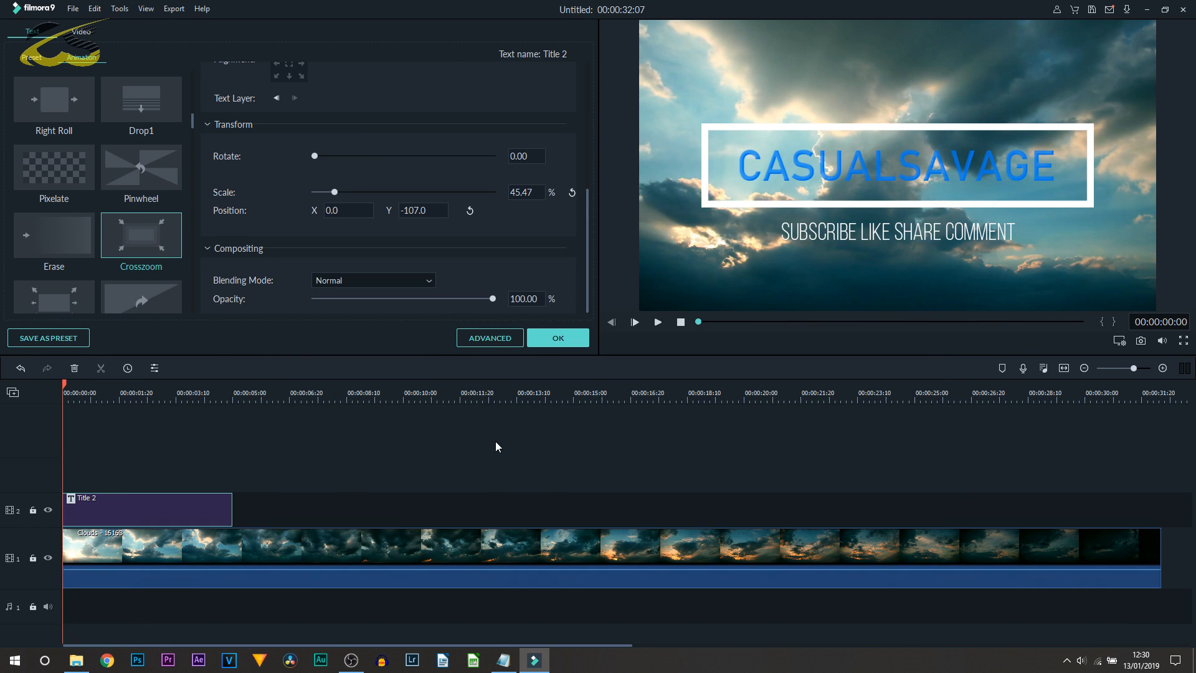
{"action": "key", "text": "space"}
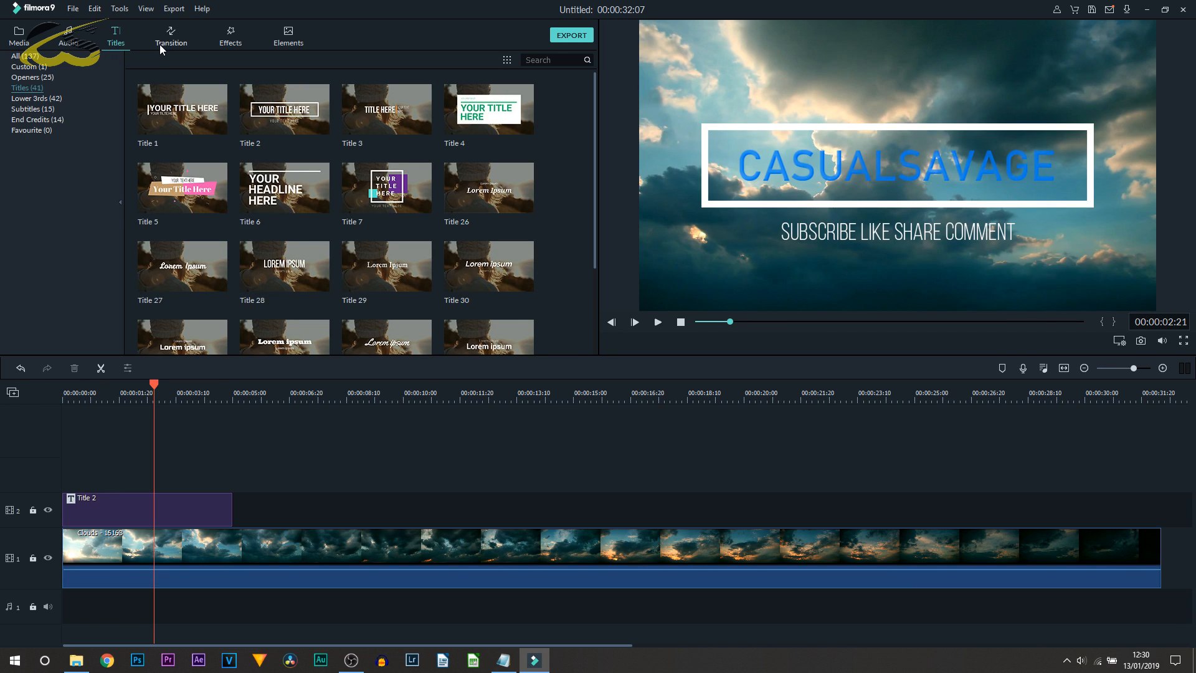
Shift Title 2 slightly away from the start of track 2 and add the Lifestyle transition Col Whisk to the Clouds clip's beginning
{"action": "left_click", "coordinate": [163, 45]}
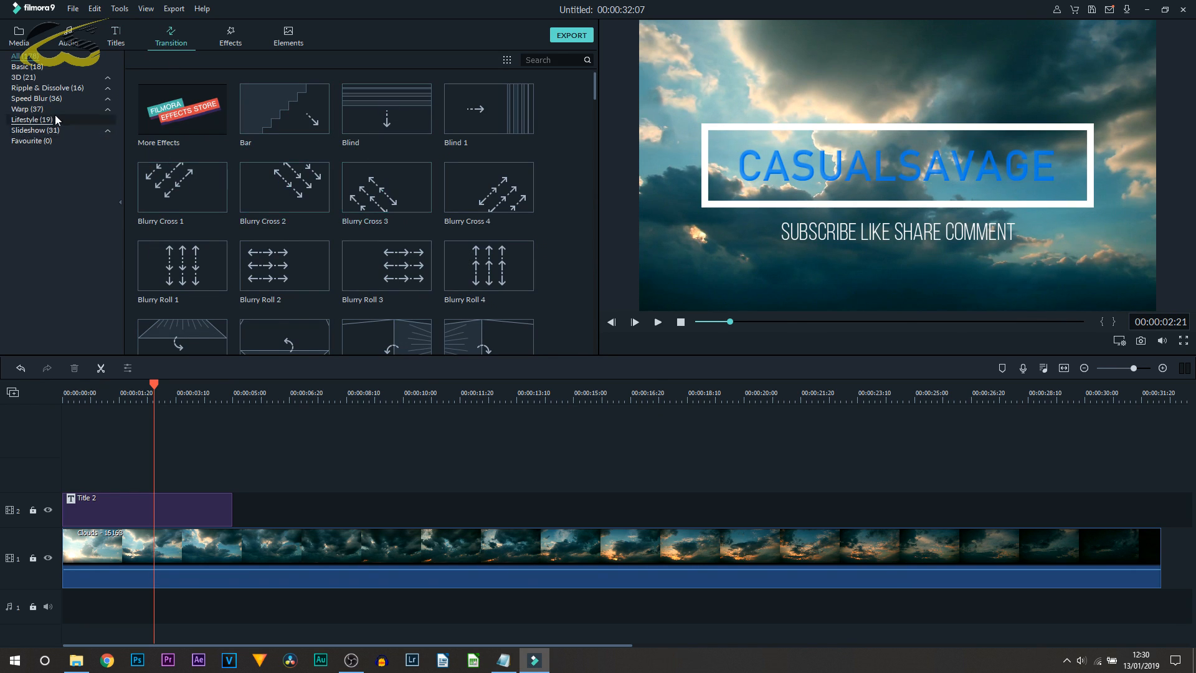
{"action": "left_click", "coordinate": [44, 120]}
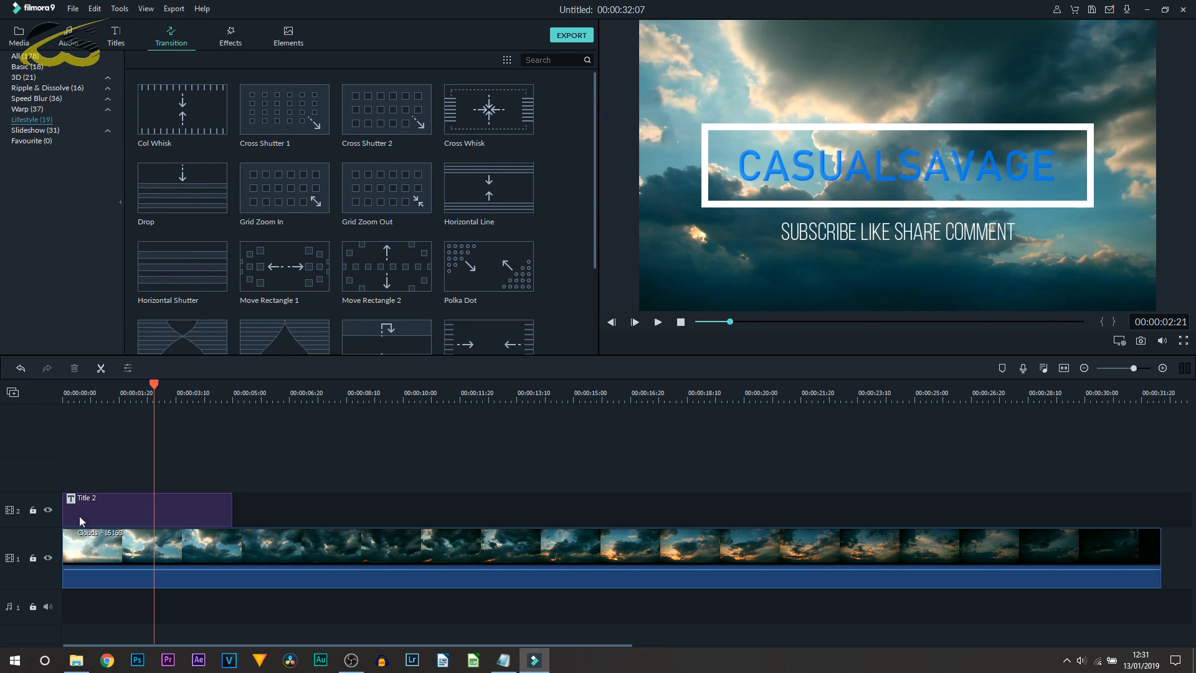
{"action": "left_click_drag", "start_coordinate": [91, 516], "coordinate": [114, 514]}
{"action": "left_click_drag", "start_coordinate": [199, 118], "coordinate": [66, 544]}
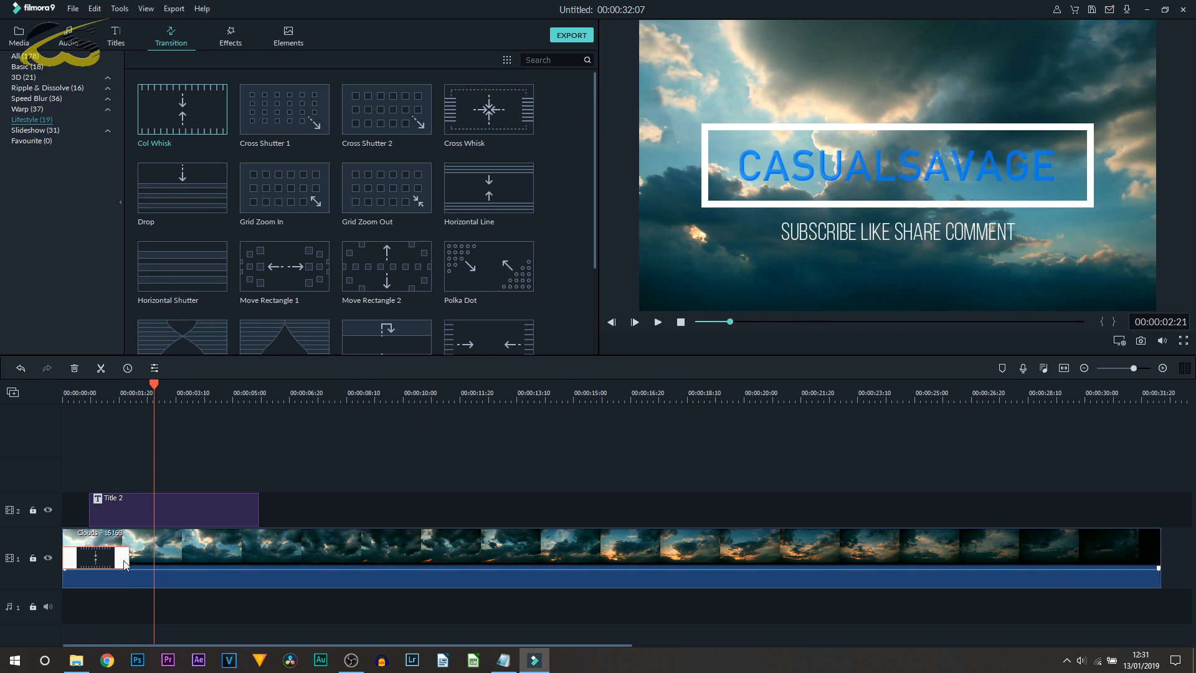
Play the timeline from the start to preview the Col Whisk transition and the title, and pause
{"action": "left_click_drag", "start_coordinate": [145, 387], "coordinate": [64, 386]}
{"action": "left_click", "coordinate": [658, 321]}
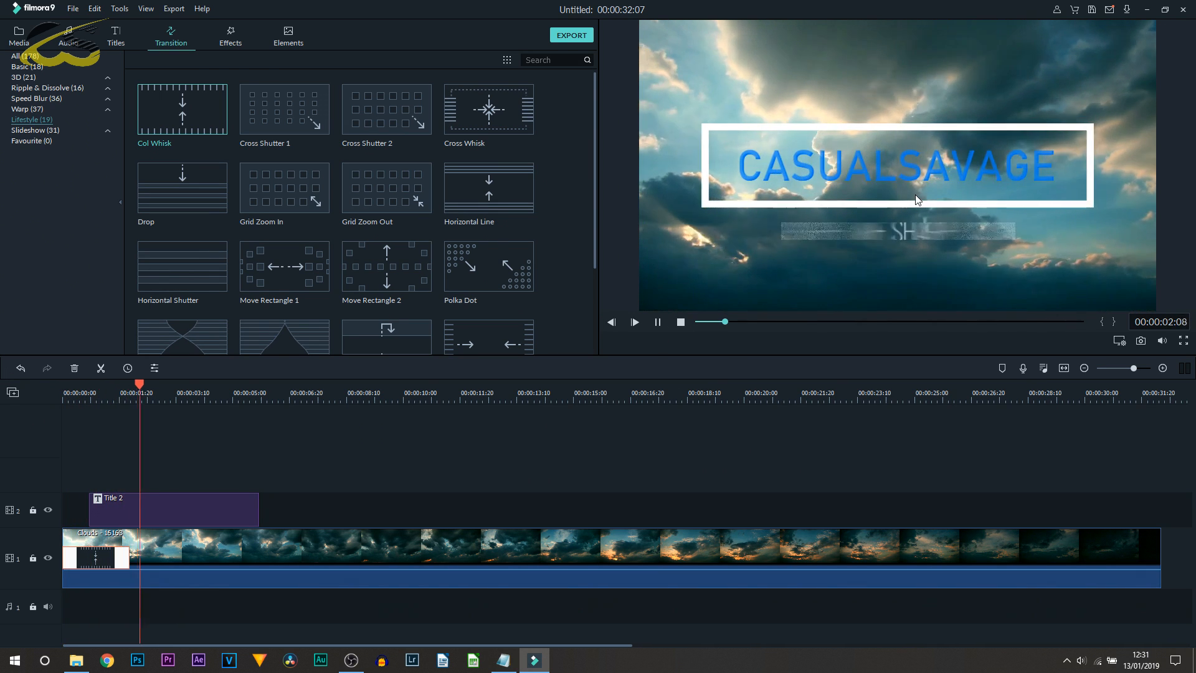
{"action": "key", "text": "space"}
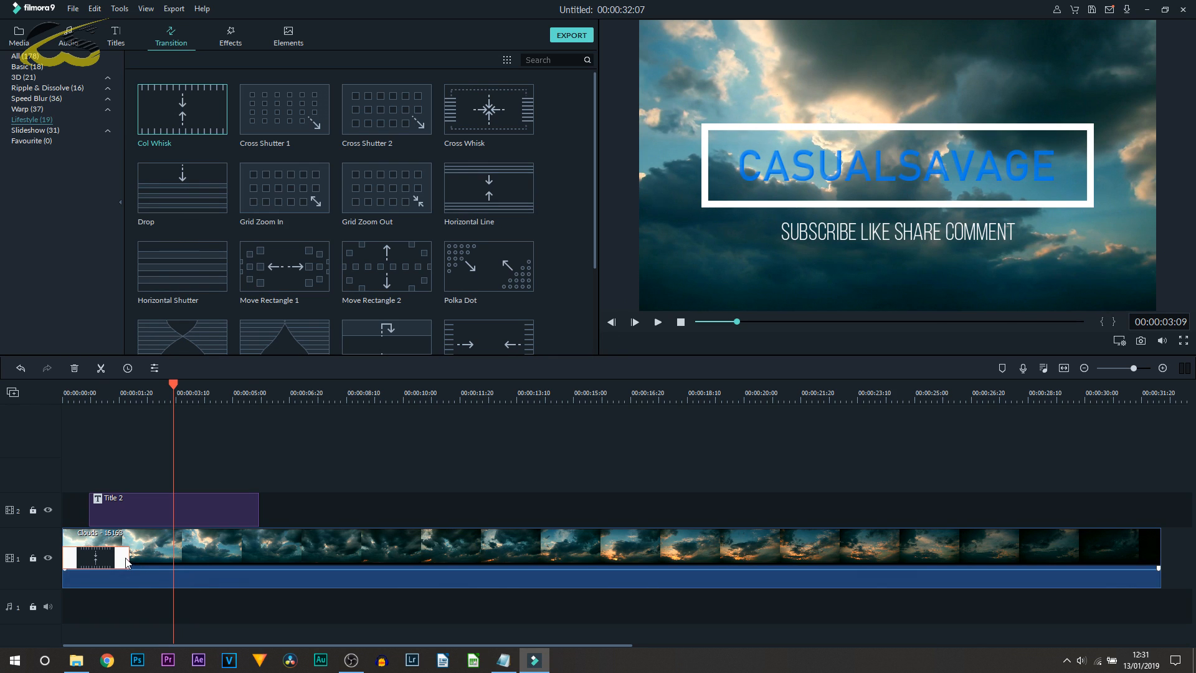
Shorten the Col Whisk transition on the Clouds clip to about 18 frames and play it back from the start
{"action": "left_click_drag", "start_coordinate": [130, 552], "coordinate": [83, 548]}
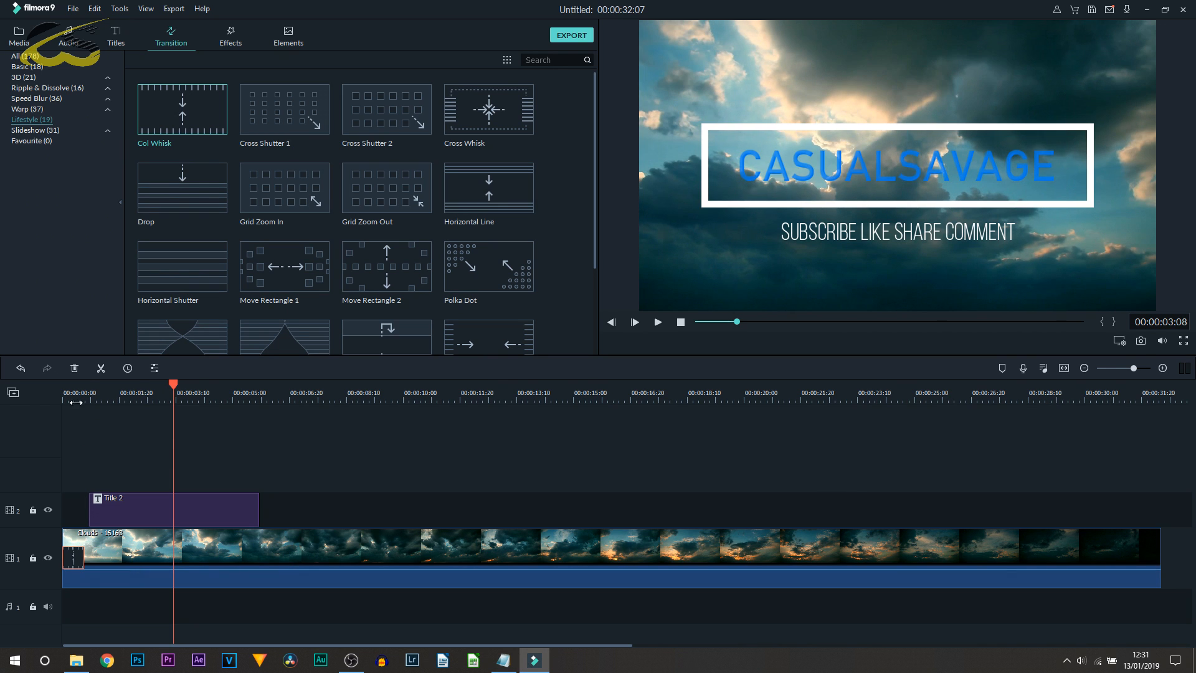
{"action": "left_click", "coordinate": [64, 398]}
{"action": "key", "text": "space"}
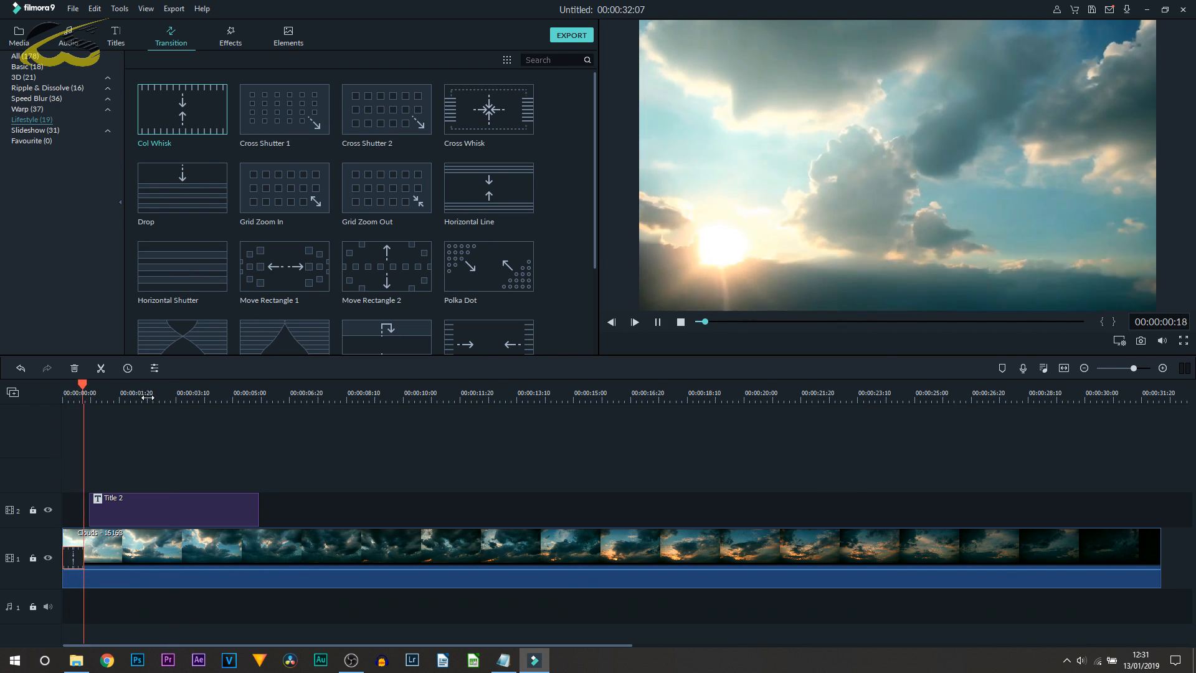
Lengthen the Col Whisk transition at the Clouds clip's start to about 2.5 seconds and play it back from the beginning
{"action": "key", "text": "space"}
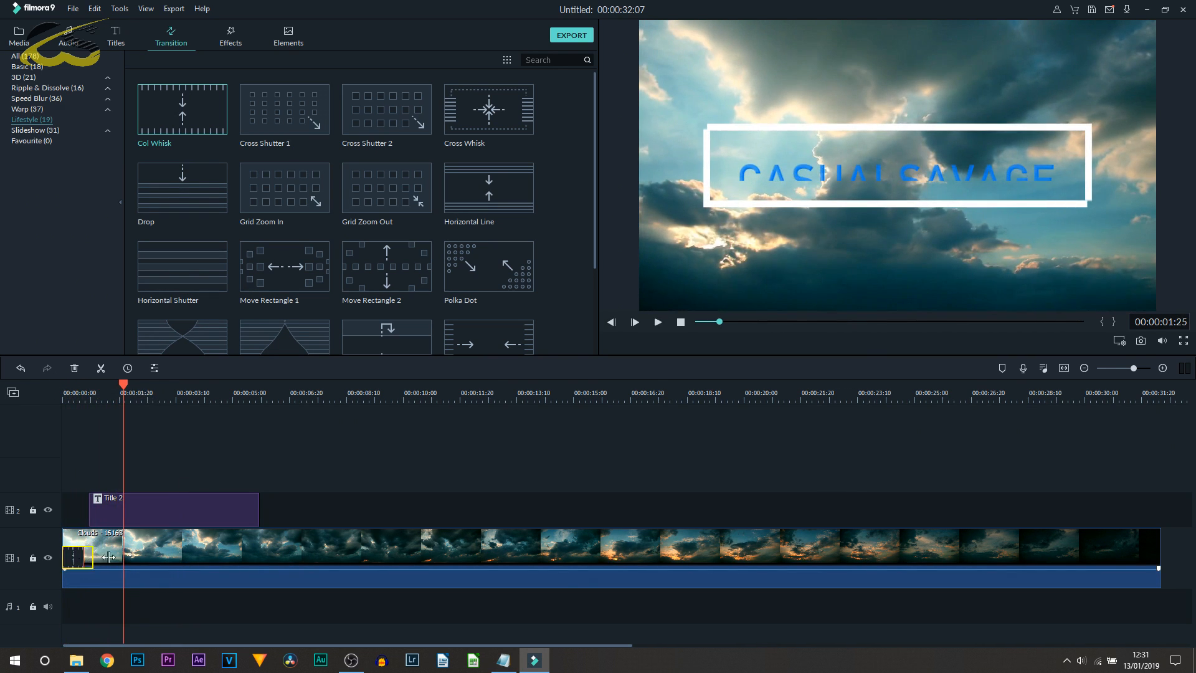
{"action": "left_click_drag", "start_coordinate": [97, 558], "coordinate": [215, 557]}
{"action": "key", "text": "Home"}
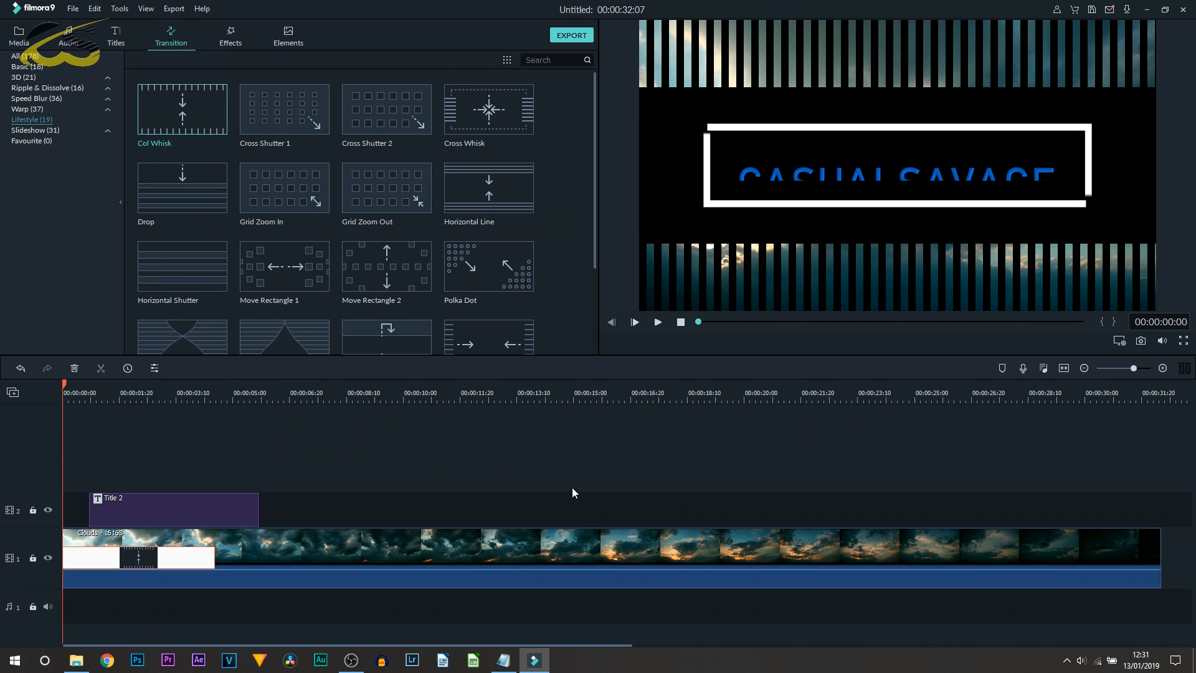
{"action": "key", "text": "space"}
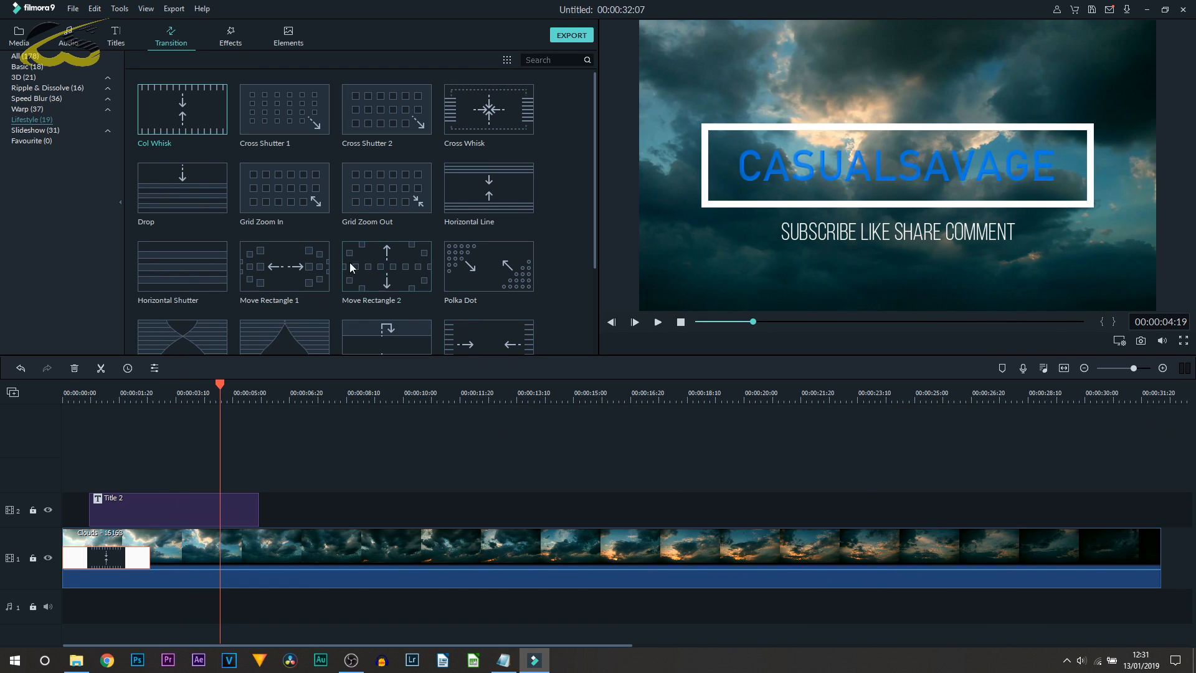
Add a Col Whisk transition to the end of the Clouds clip and play the closing part
{"action": "left_click_drag", "start_coordinate": [204, 107], "coordinate": [1145, 559]}
{"action": "left_click", "coordinate": [1078, 389]}
{"action": "key", "text": "space"}
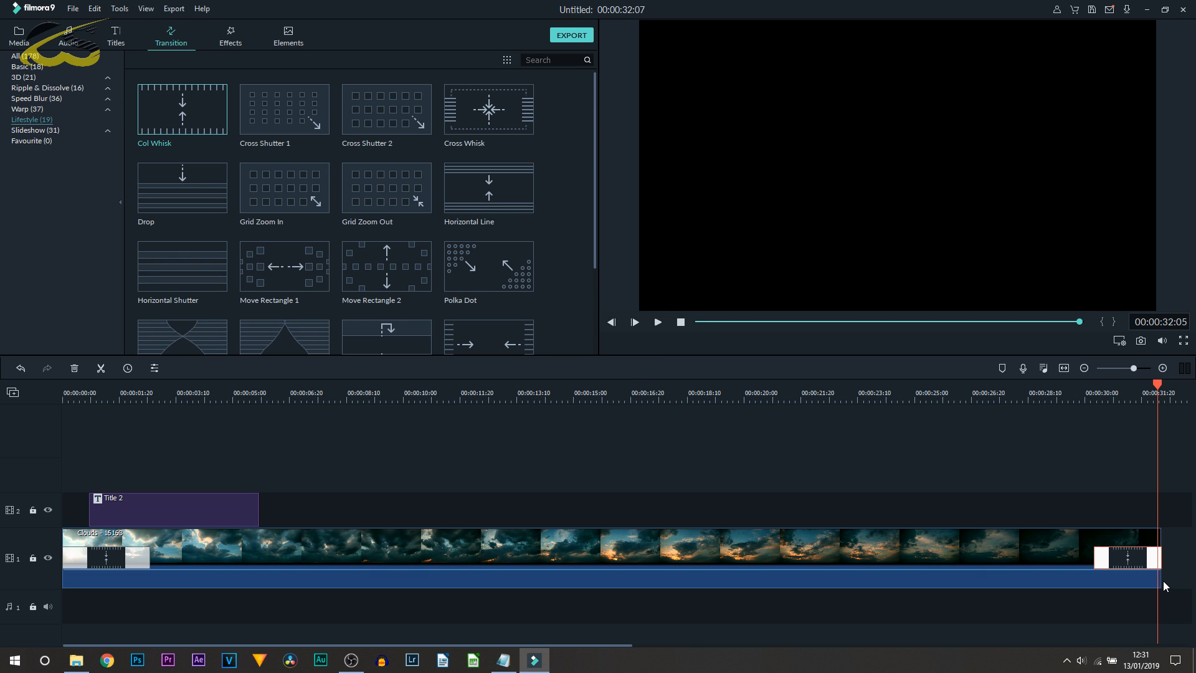
Trim the end of the Clouds clip to about 00:00:29:17 and play back its closing transition
{"action": "left_click_drag", "start_coordinate": [1158, 542], "coordinate": [1069, 545]}
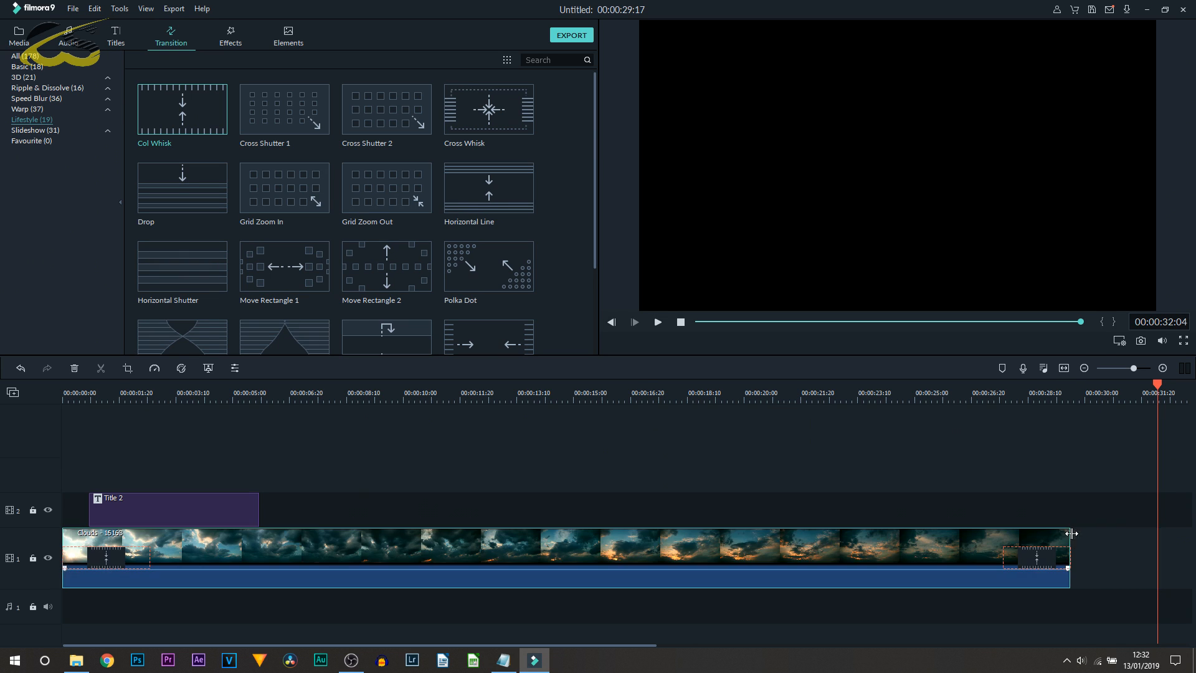
{"action": "left_click", "coordinate": [1017, 396]}
{"action": "left_click", "coordinate": [996, 397]}
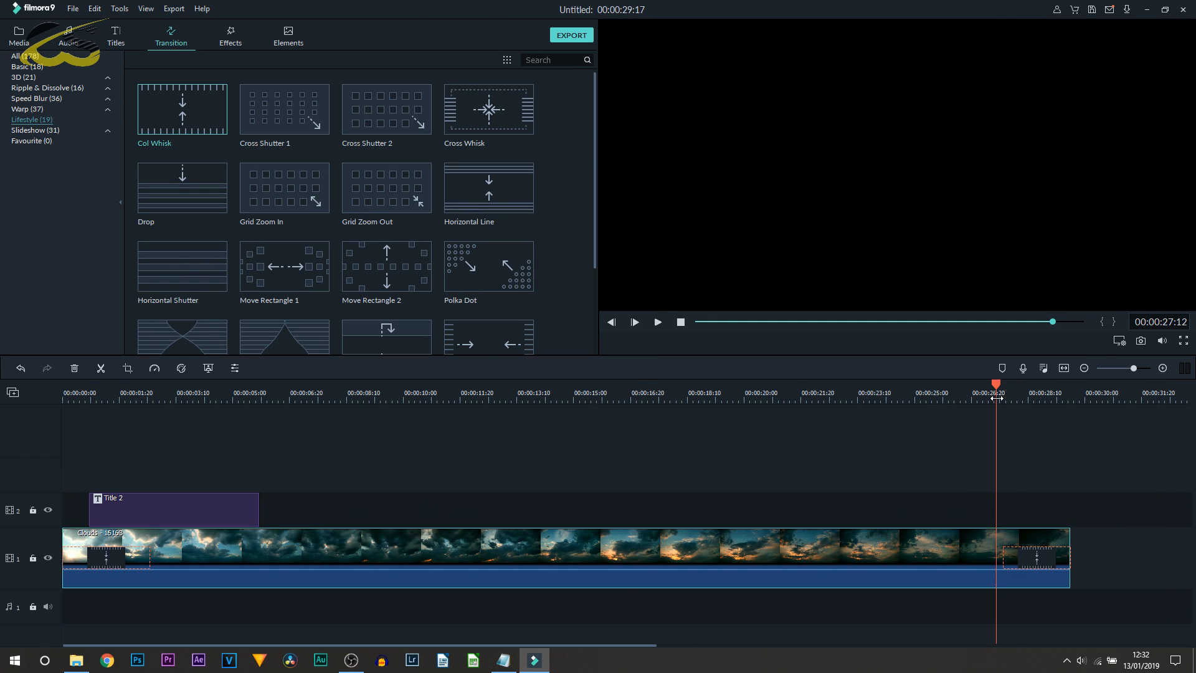
{"action": "key", "text": "space"}
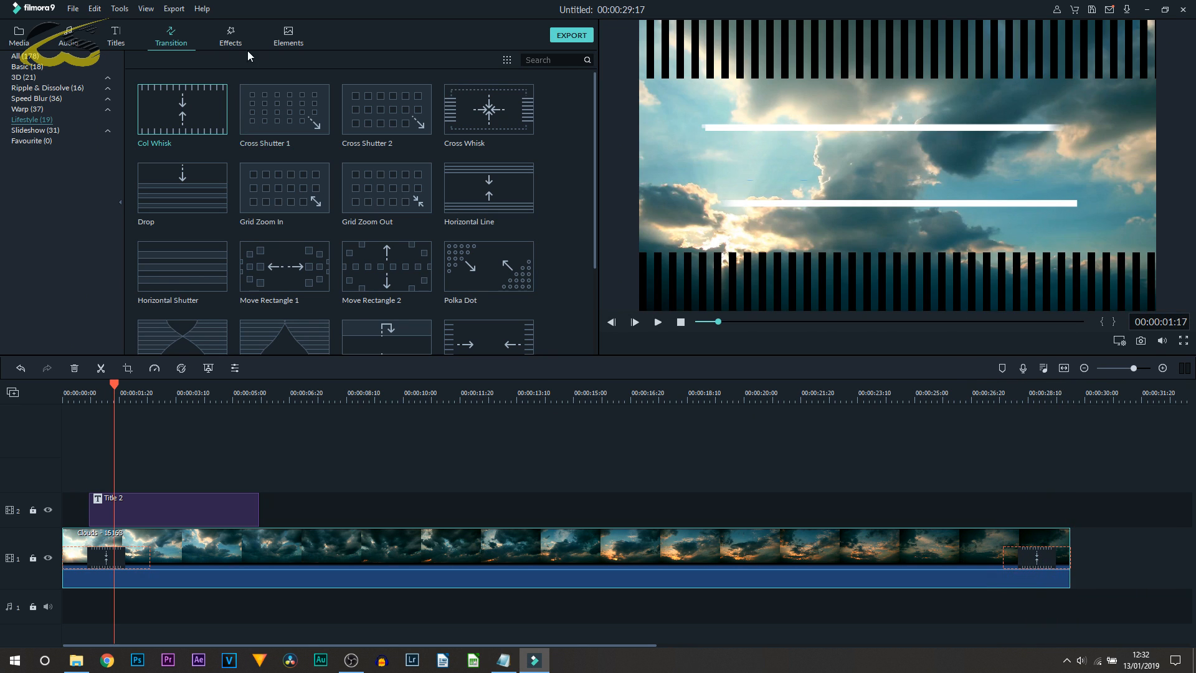
Find the Blue Explosion filter among the effects and add it on track 3 above the title
{"action": "left_click", "coordinate": [237, 45]}
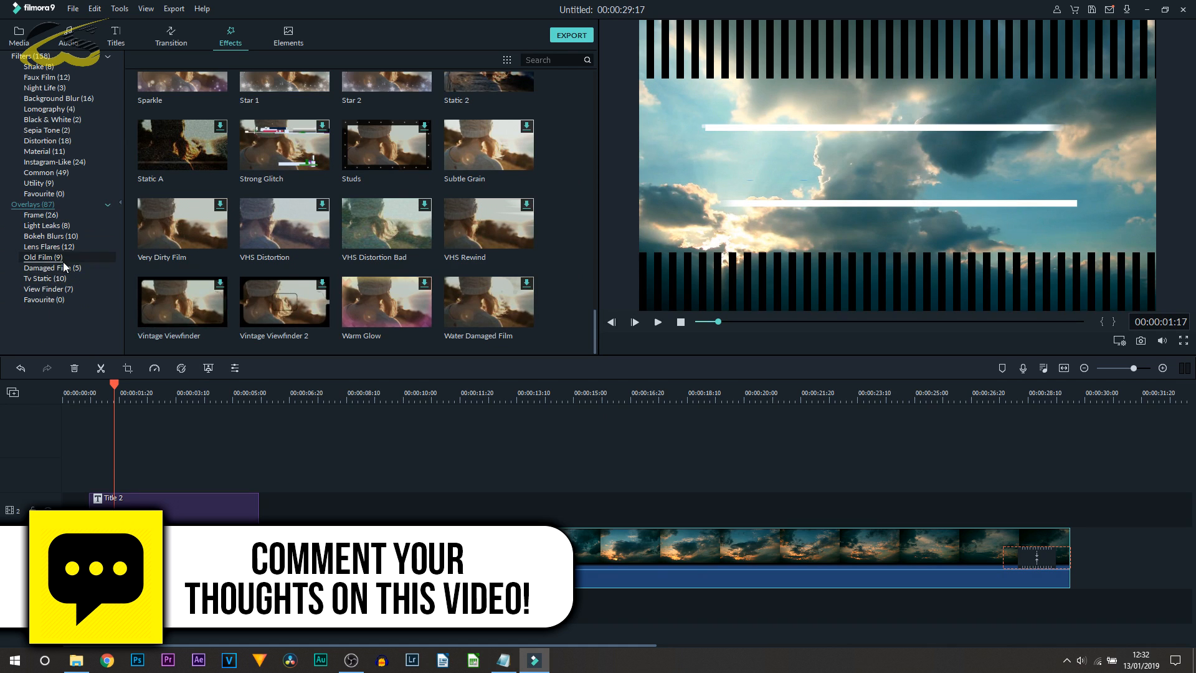
{"action": "left_click", "coordinate": [47, 59]}
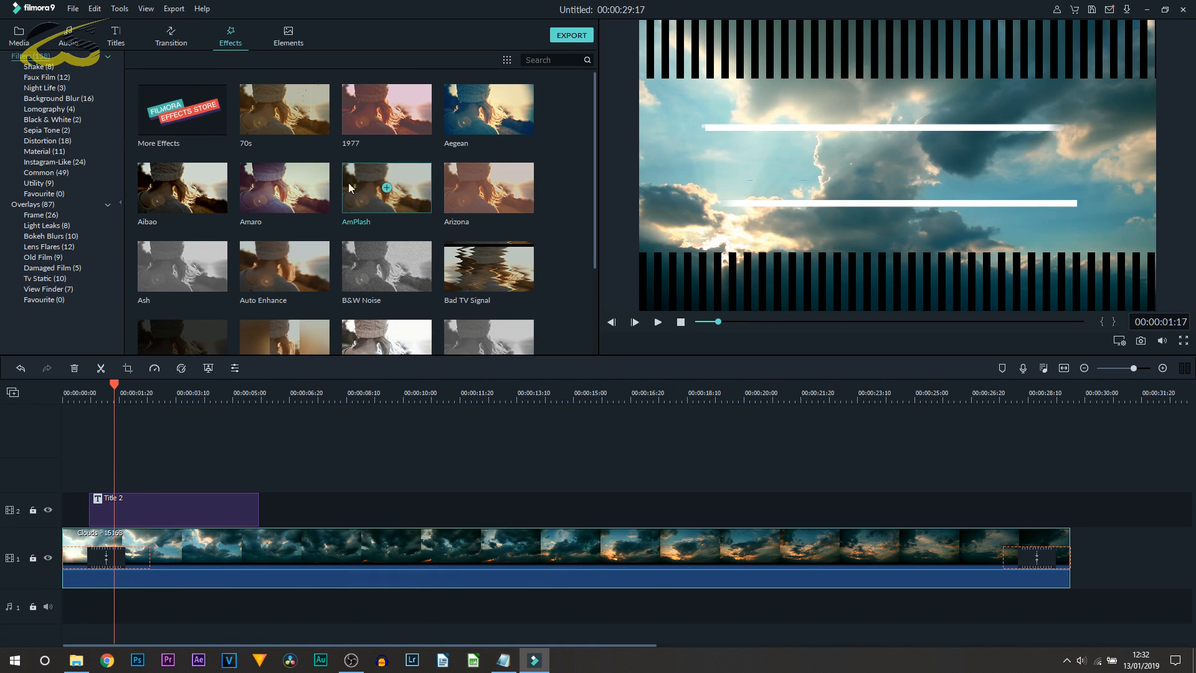
{"action": "scroll", "coordinate": [432, 219], "scroll_direction": "down", "scroll_amount": 5}
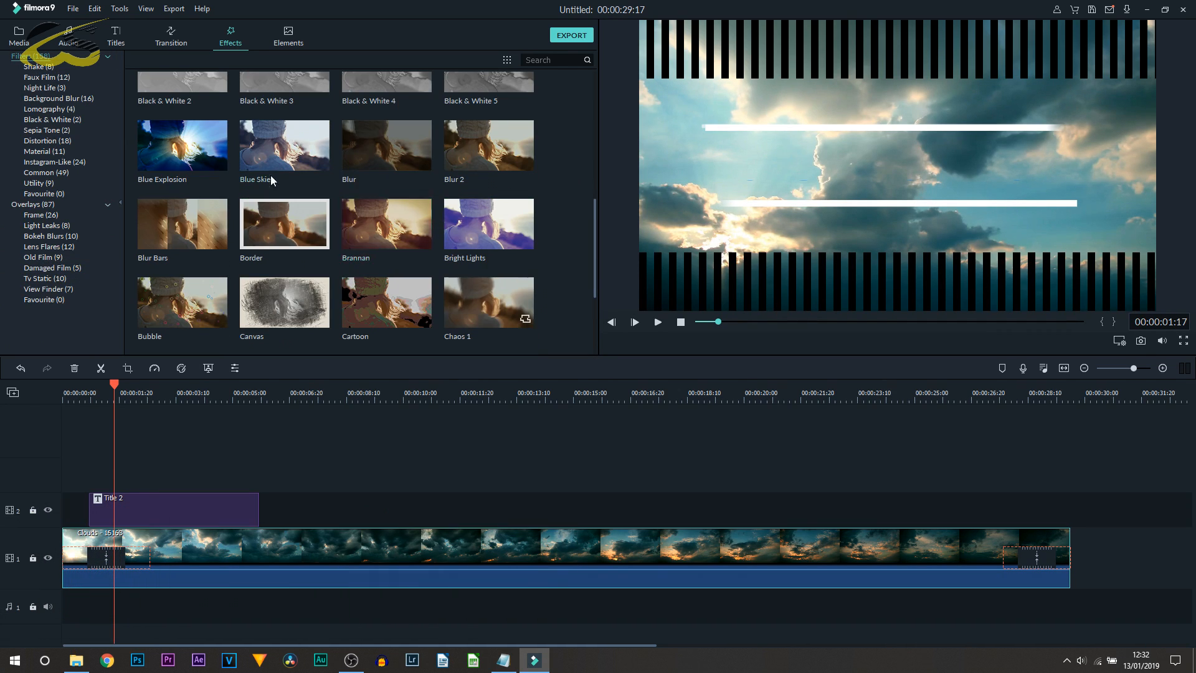
{"action": "left_click", "coordinate": [183, 146]}
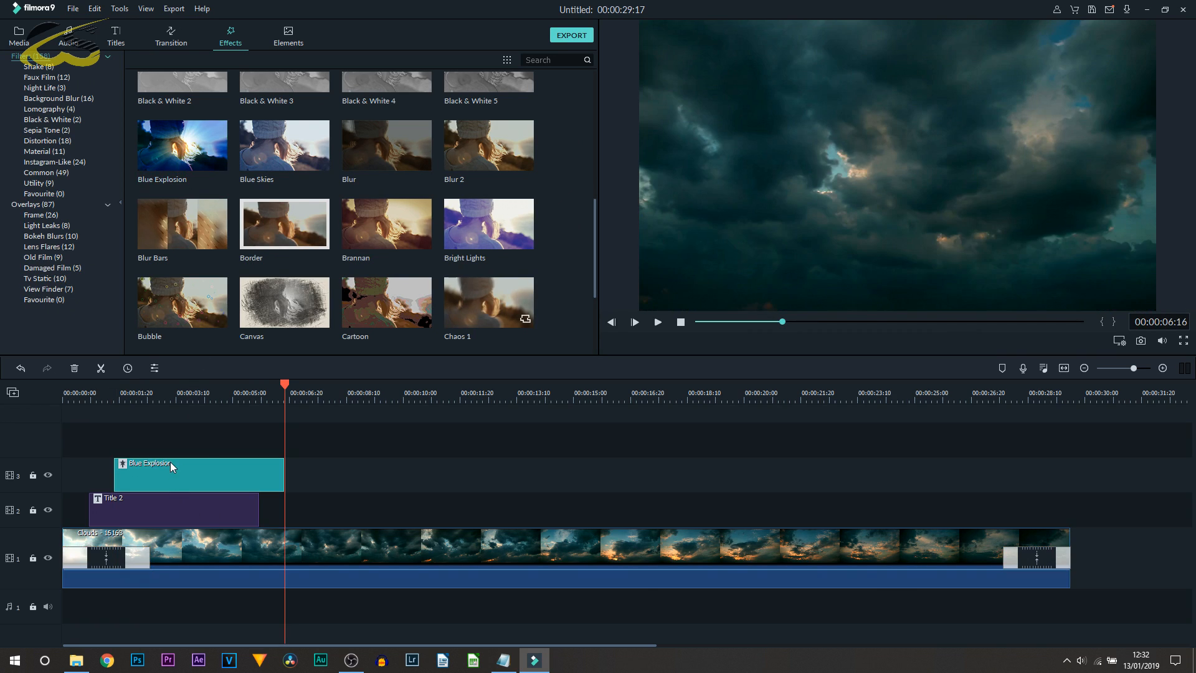
{"action": "left_click", "coordinate": [169, 413]}
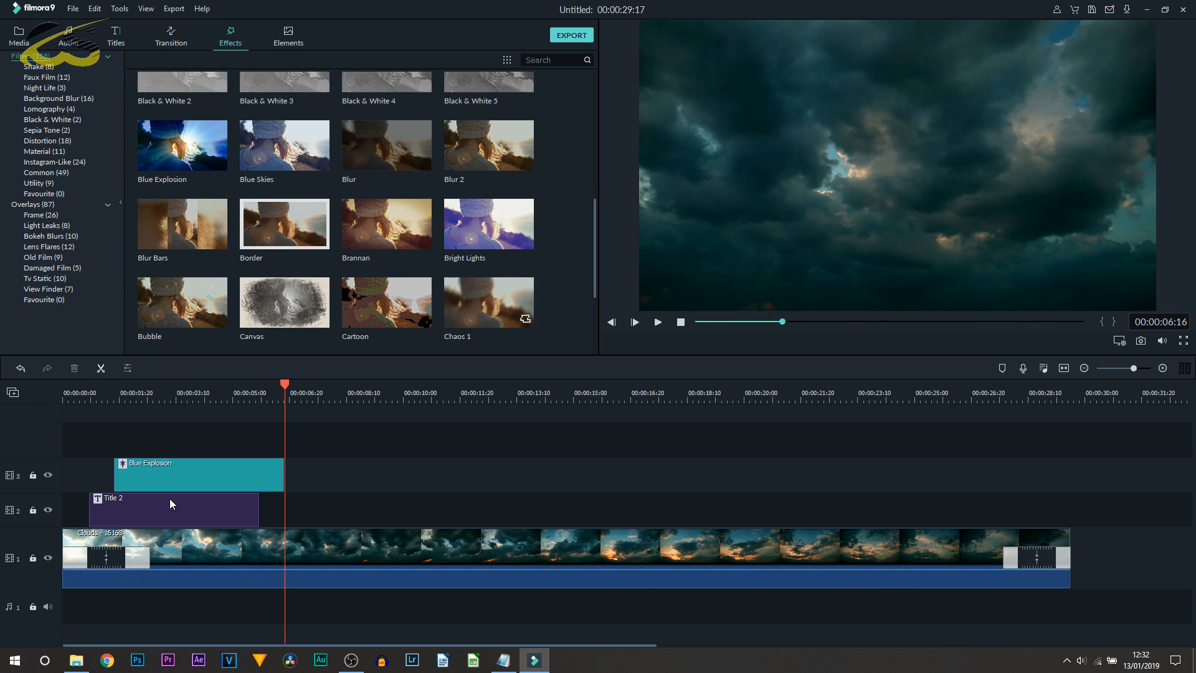
Move the Blue Explosion effect to the timeline's start, extend it to the Clouds clip's end, and play the result
{"action": "left_click_drag", "start_coordinate": [162, 473], "coordinate": [141, 472]}
{"action": "left_click", "coordinate": [172, 387]}
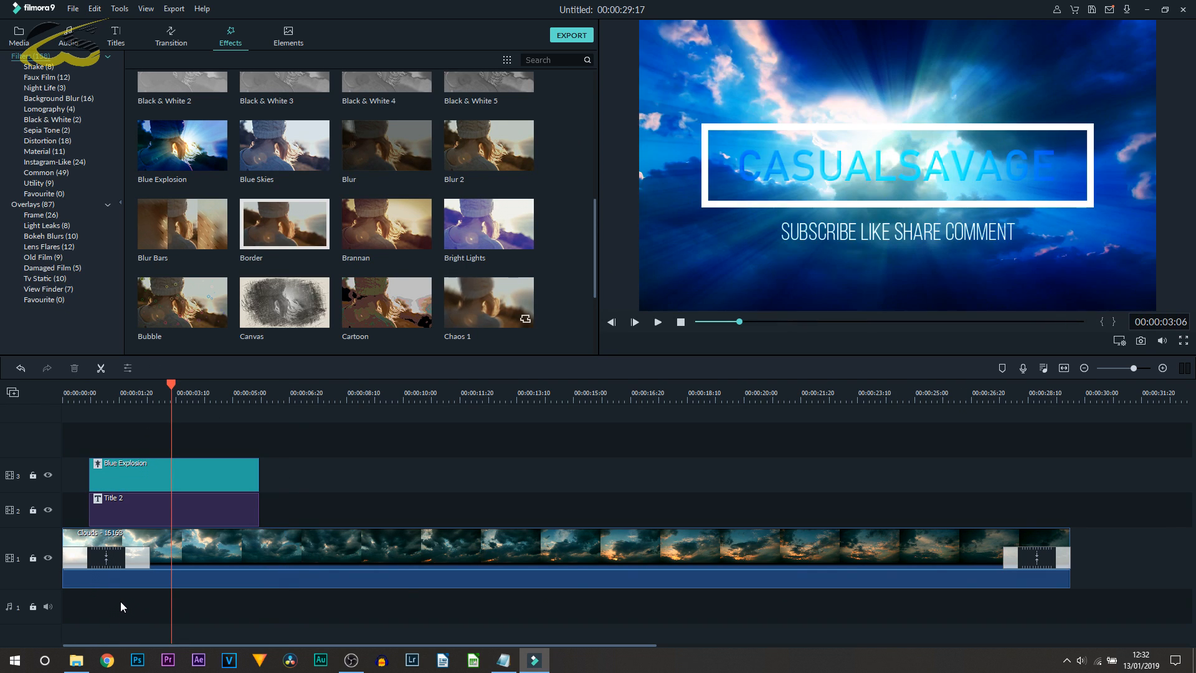
{"action": "left_click", "coordinate": [111, 477]}
{"action": "left_click_drag", "start_coordinate": [111, 470], "coordinate": [85, 468]}
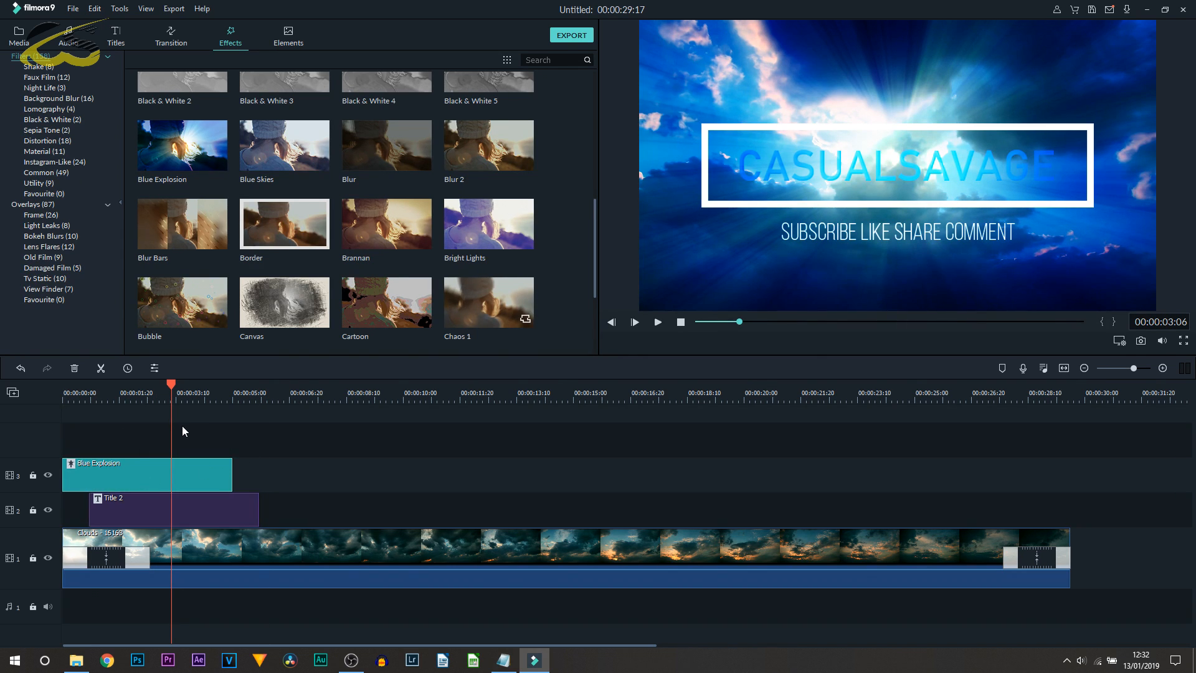
{"action": "left_click_drag", "start_coordinate": [229, 472], "coordinate": [1070, 499]}
{"action": "left_click", "coordinate": [63, 396]}
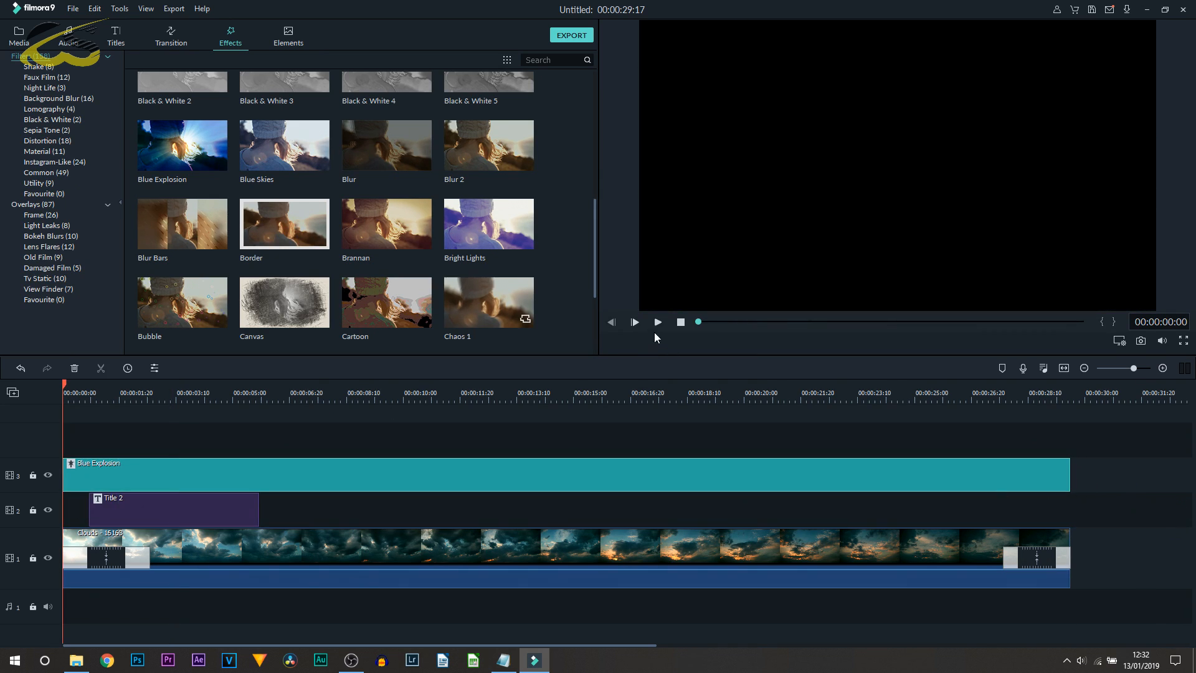
{"action": "left_click", "coordinate": [660, 322]}
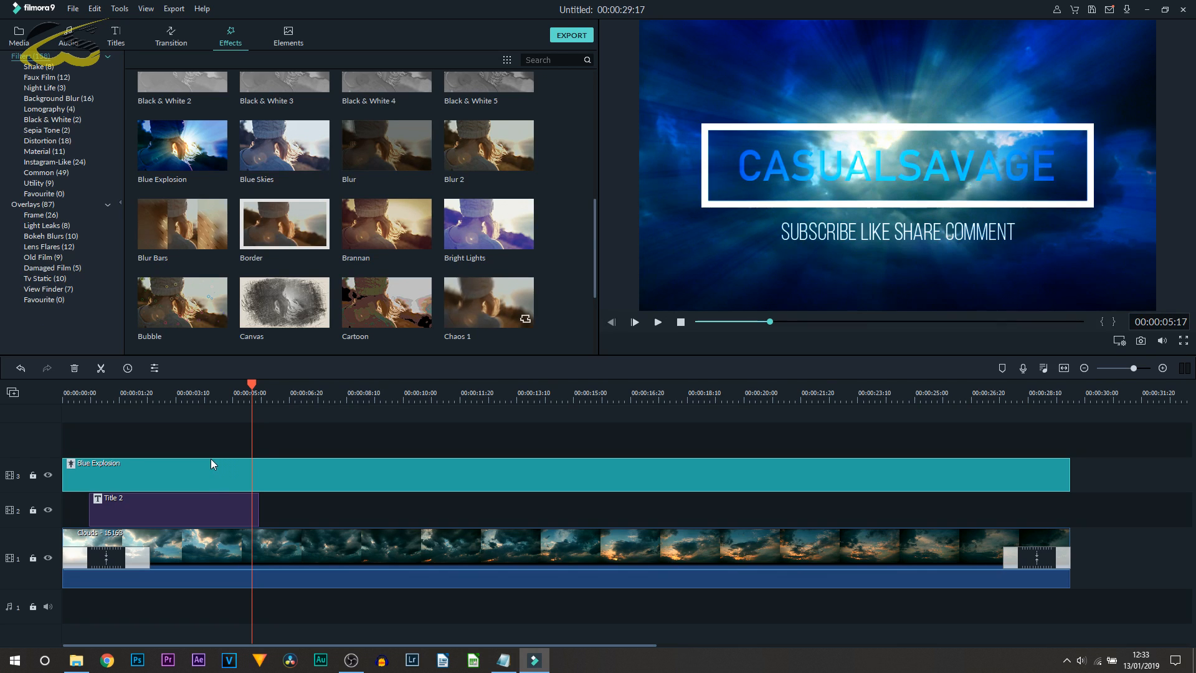
Set the Blue Explosion effect's alpha to 65 and play the timeline from the start
{"action": "double_click", "coordinate": [218, 461]}
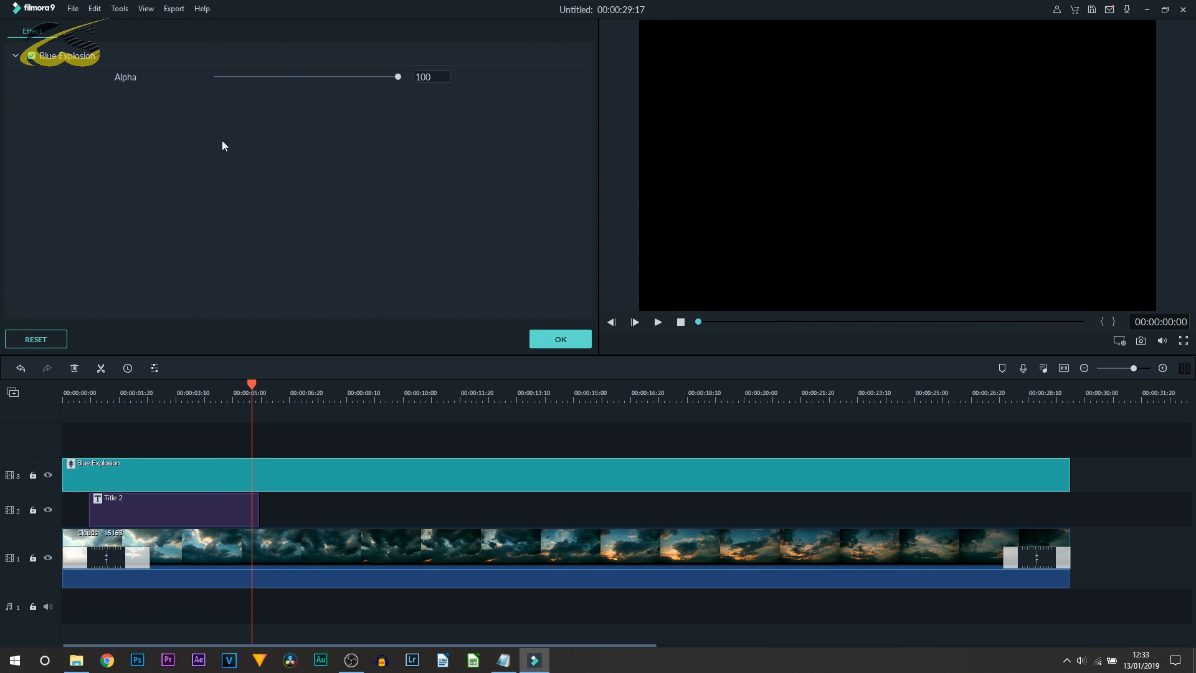
{"action": "left_click_drag", "start_coordinate": [396, 77], "coordinate": [336, 77]}
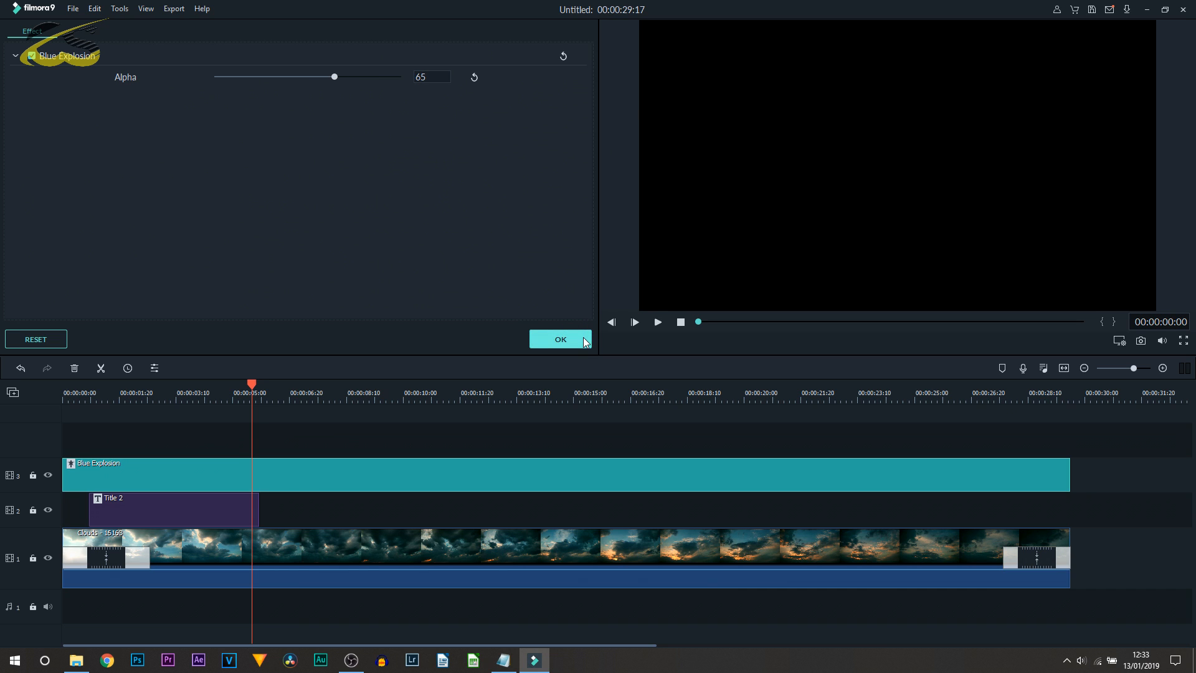
{"action": "left_click", "coordinate": [560, 339]}
{"action": "left_click_drag", "start_coordinate": [251, 385], "coordinate": [69, 385]}
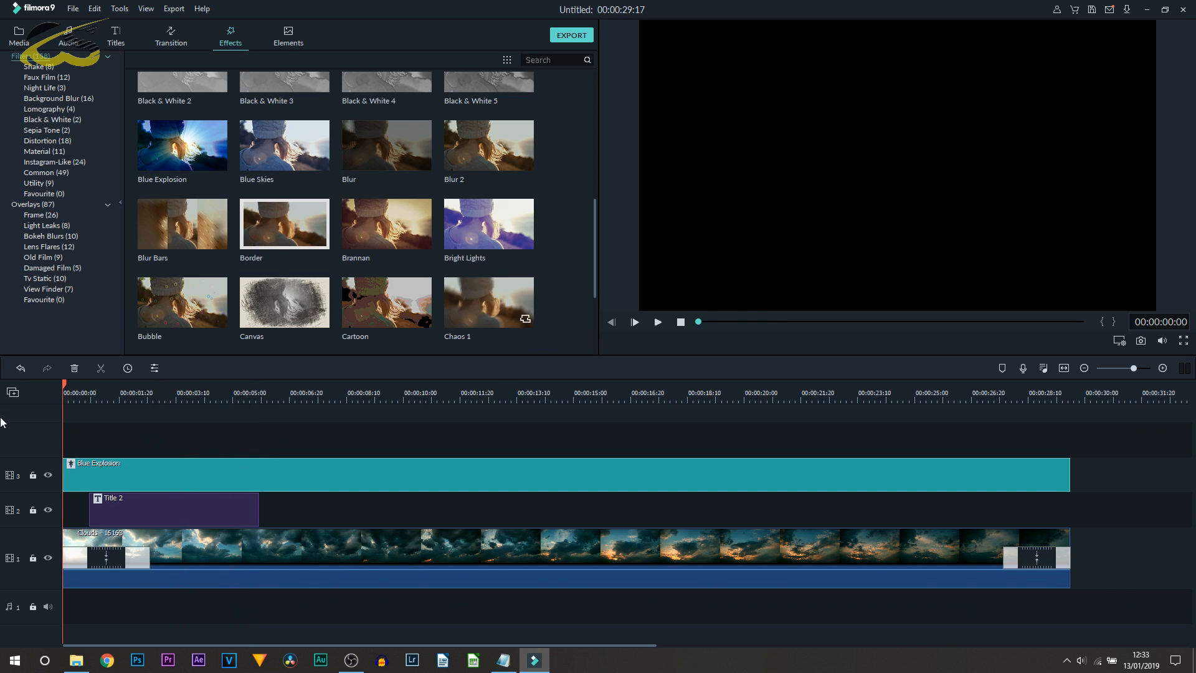
{"action": "left_click", "coordinate": [657, 321]}
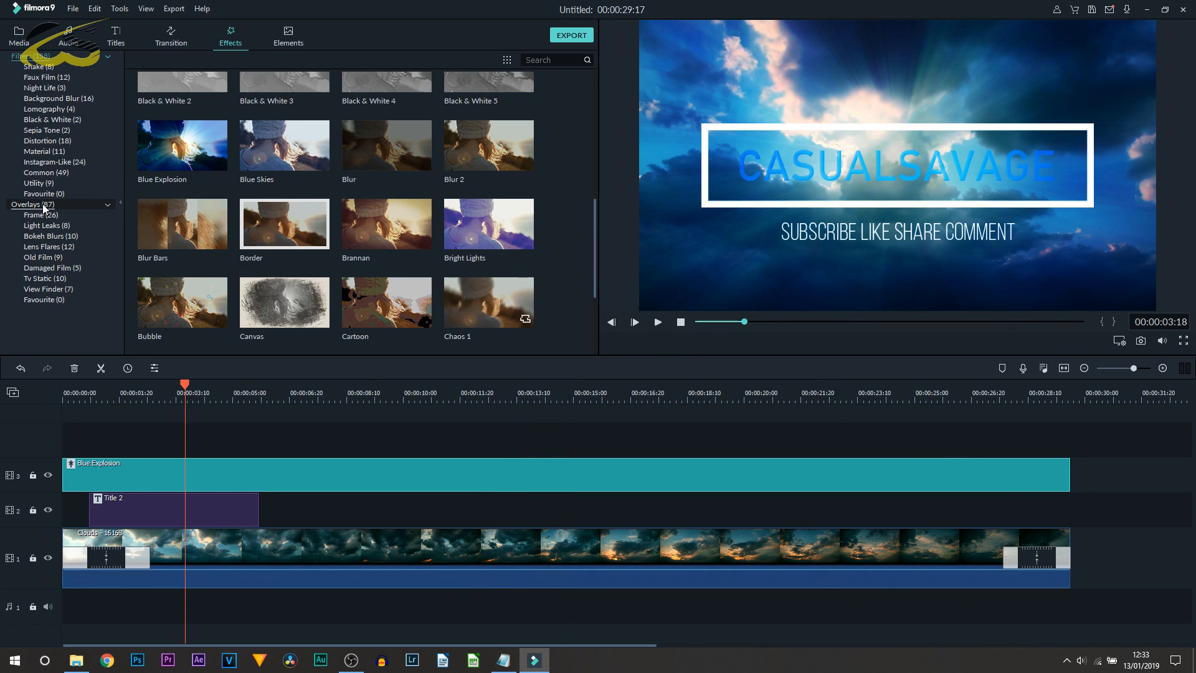
Browse the overlay effects and add the Shadow A overlay on track 4 above Blue Explosion
{"action": "left_click", "coordinate": [43, 205]}
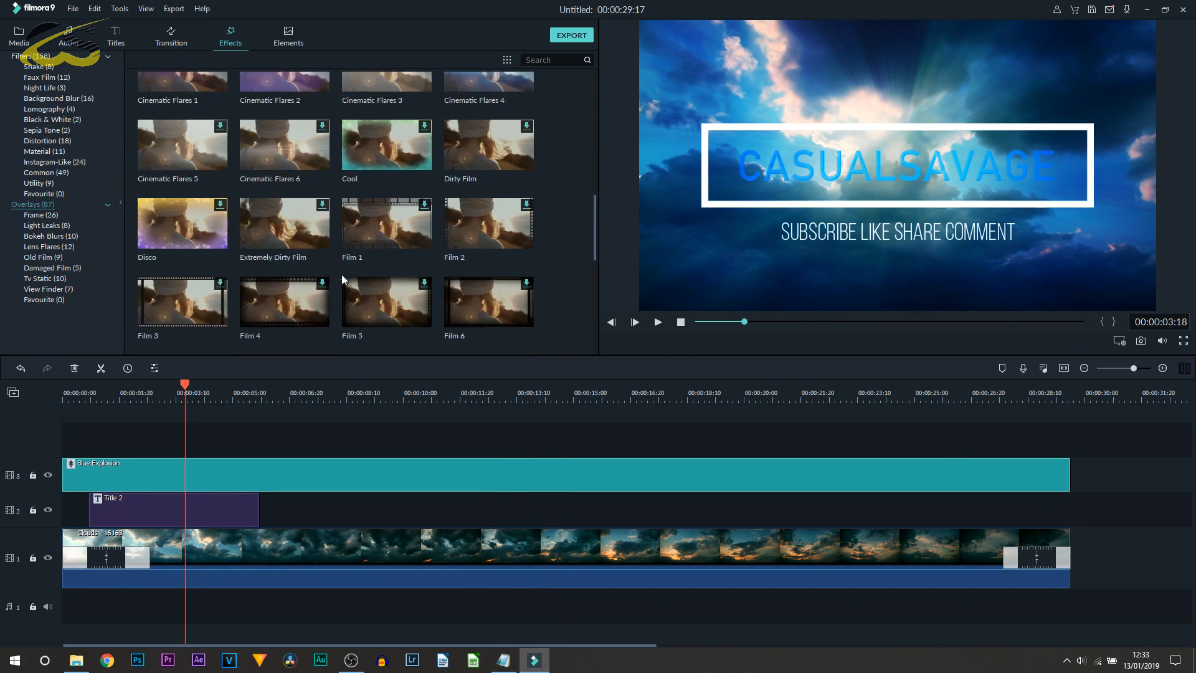
{"action": "scroll", "coordinate": [341, 279], "scroll_direction": "down", "scroll_amount": 10}
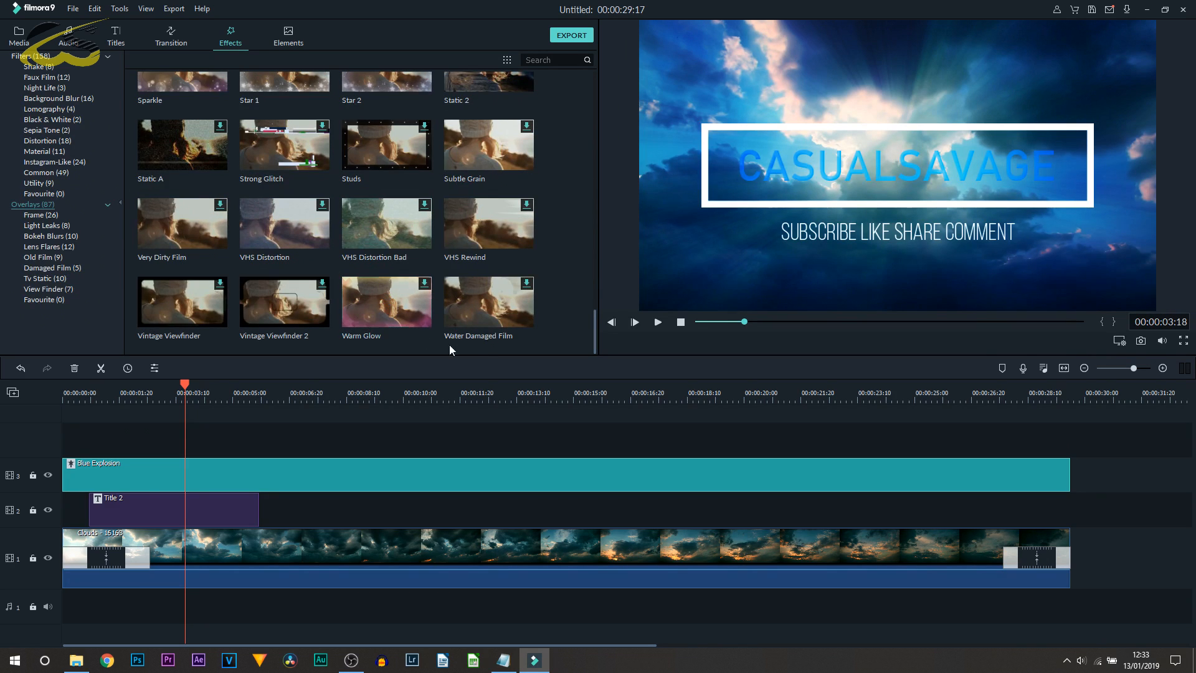
{"action": "scroll", "coordinate": [297, 230], "scroll_direction": "up", "scroll_amount": 3}
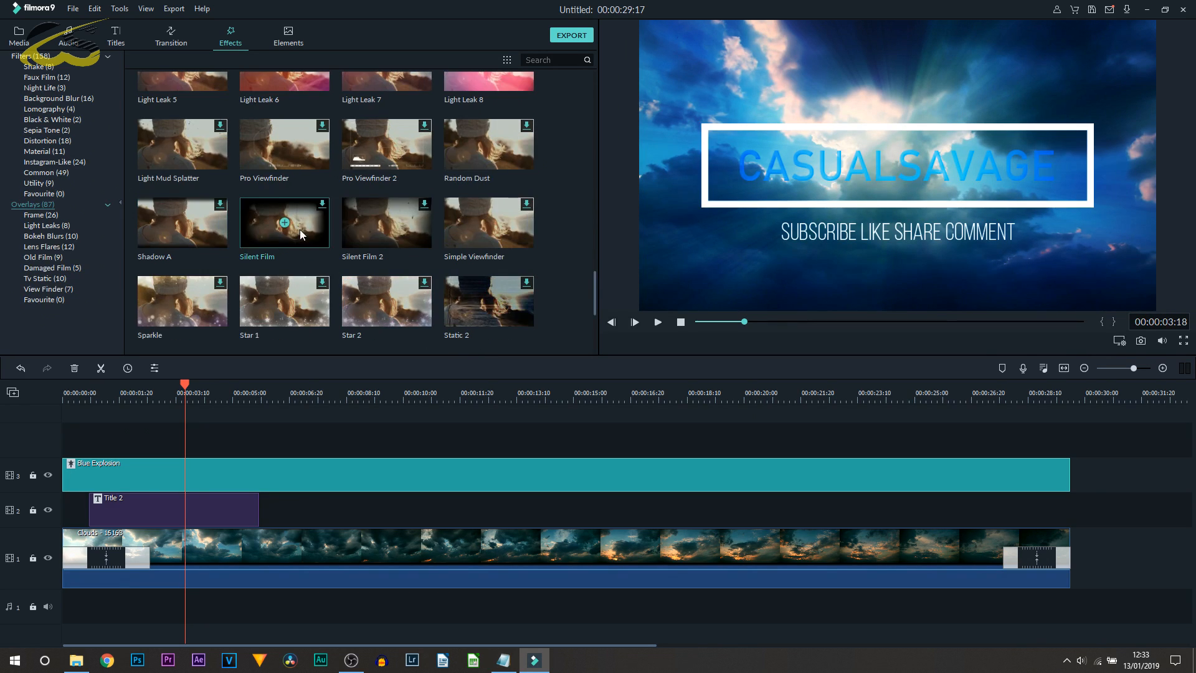
{"action": "left_click", "coordinate": [182, 224]}
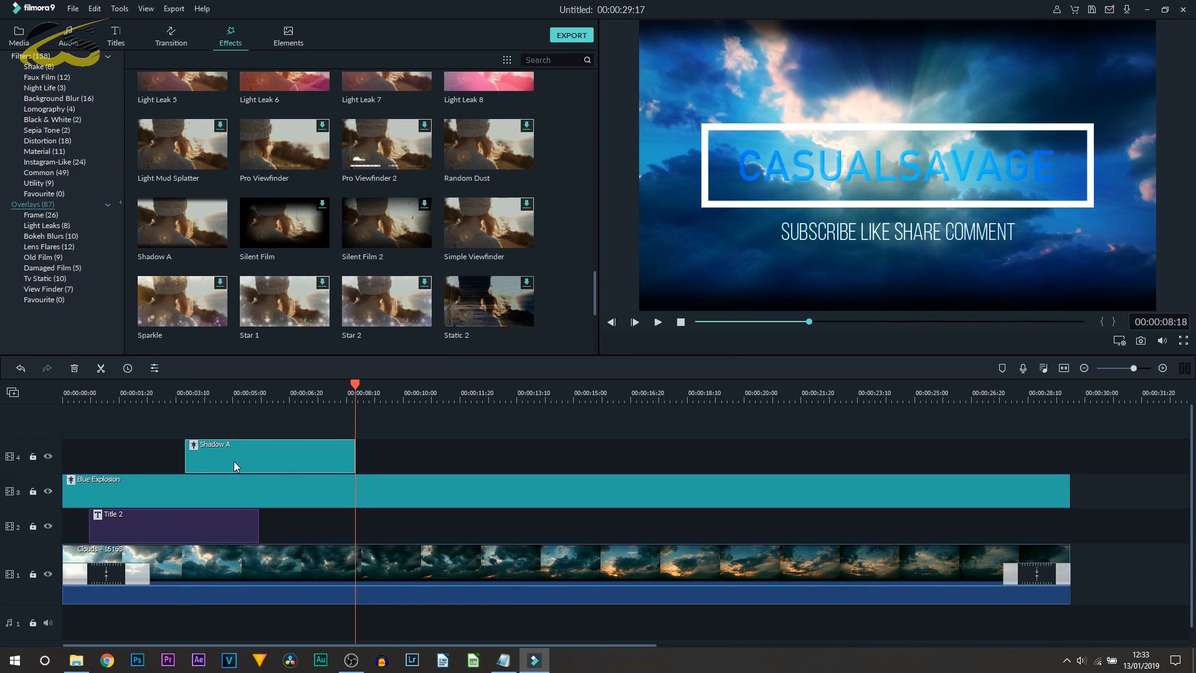
Move Shadow A to the timeline's start, extend it to the Clouds clip's end, and play back the result
{"action": "left_click_drag", "start_coordinate": [212, 464], "coordinate": [92, 458]}
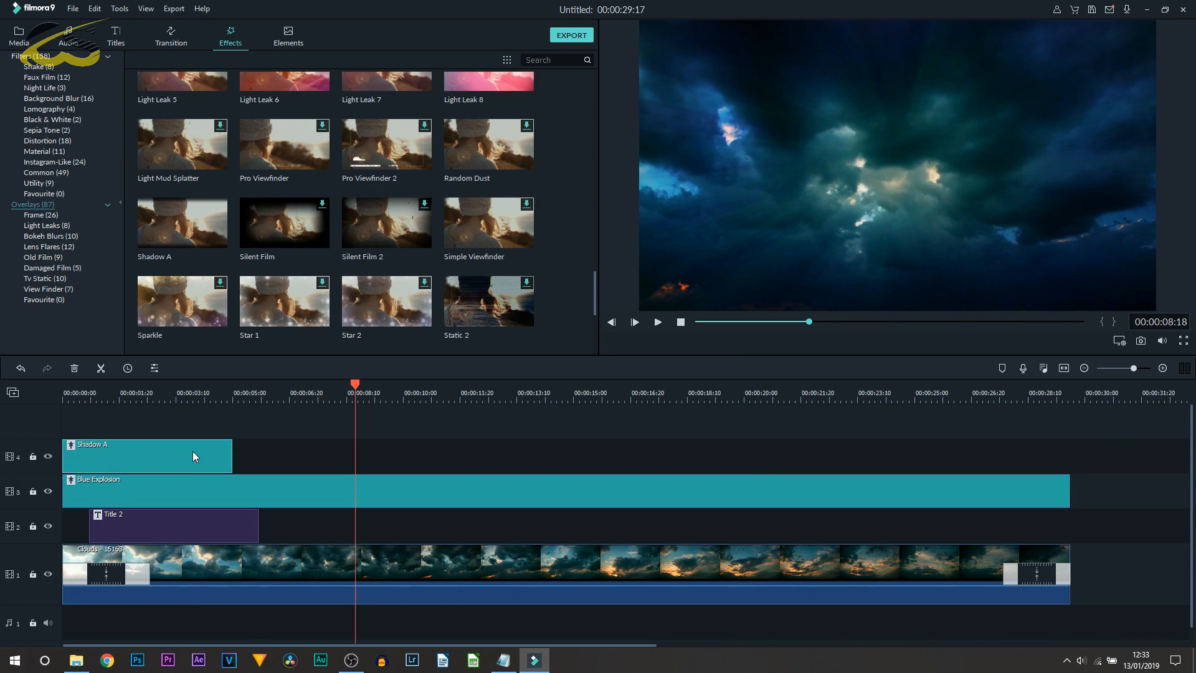
{"action": "left_click", "coordinate": [194, 391]}
{"action": "left_click_drag", "start_coordinate": [232, 455], "coordinate": [1069, 455]}
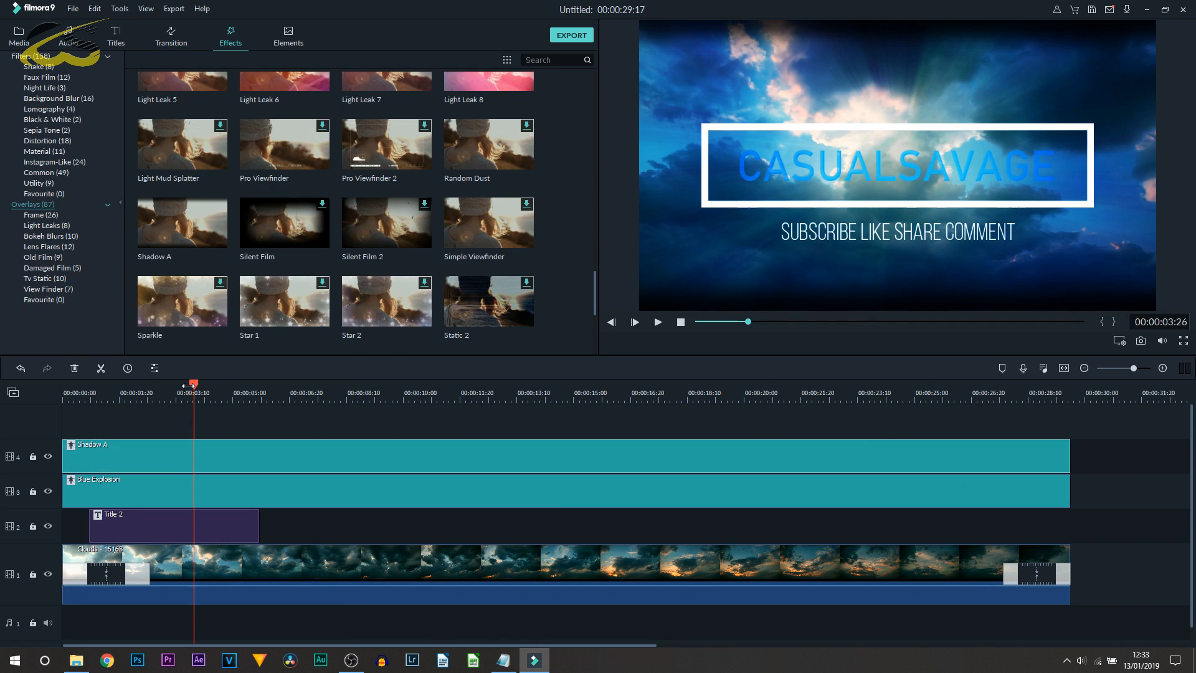
{"action": "left_click", "coordinate": [611, 322]}
{"action": "left_click", "coordinate": [657, 321]}
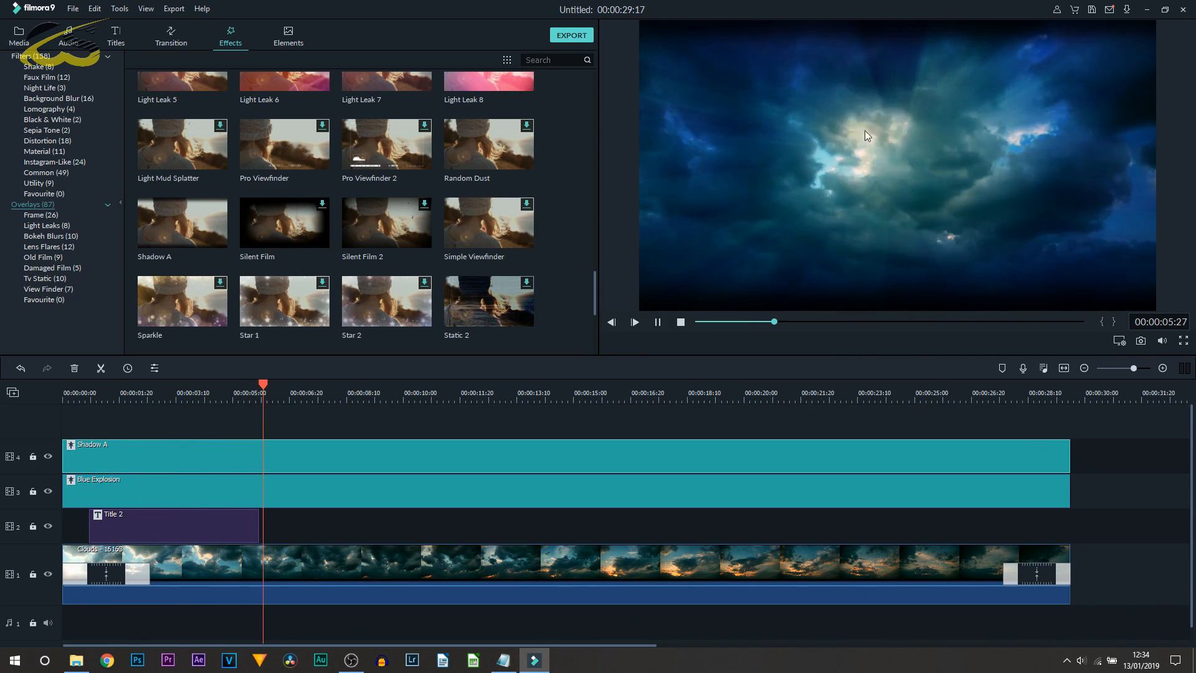
{"action": "left_click", "coordinate": [678, 324]}
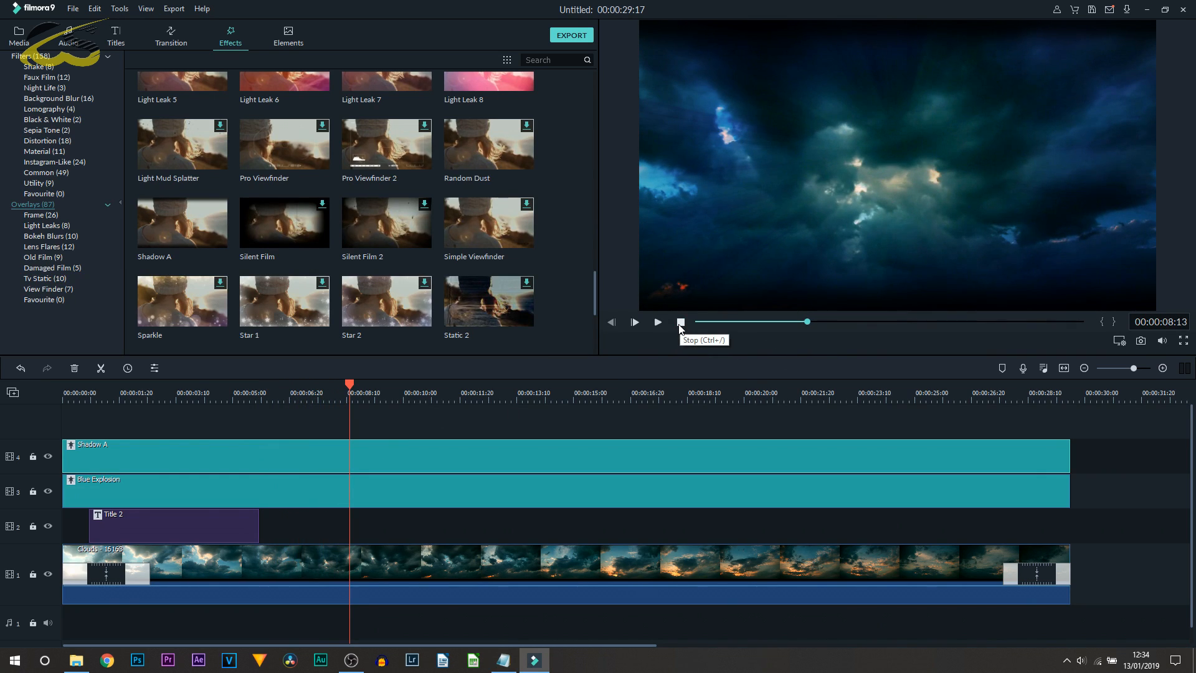
Take a snapshot of the preview frame at 00:00:02:22, where the full title shows
{"action": "left_click", "coordinate": [180, 393]}
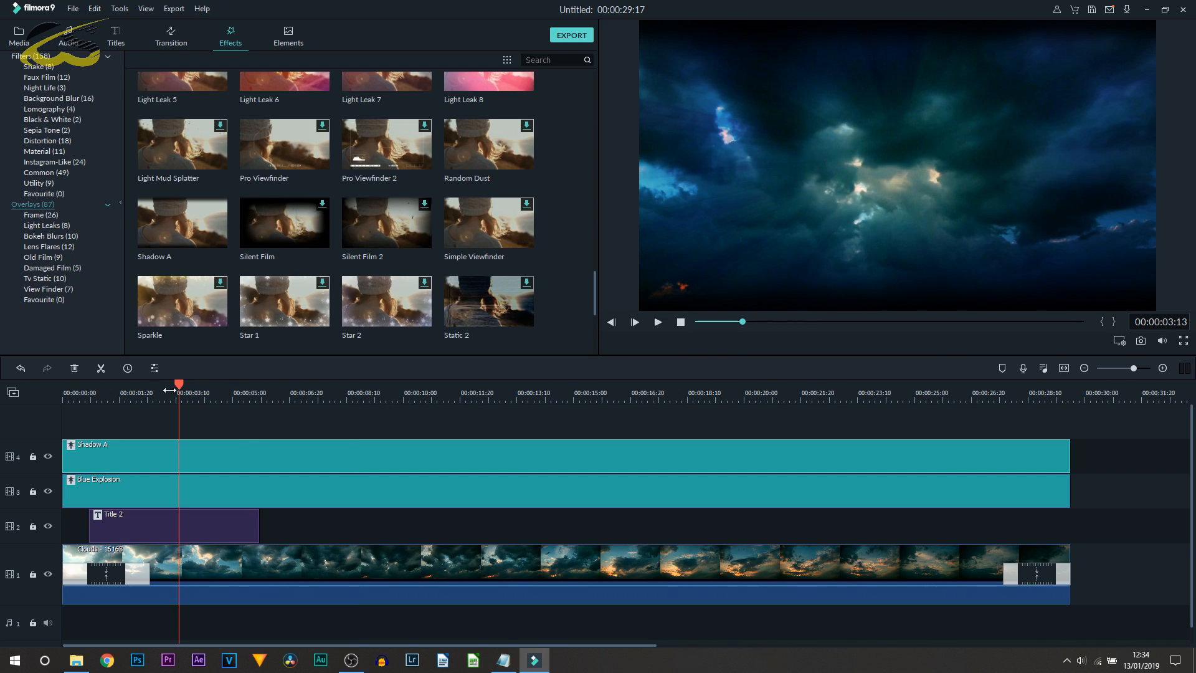
{"action": "left_click", "coordinate": [155, 393]}
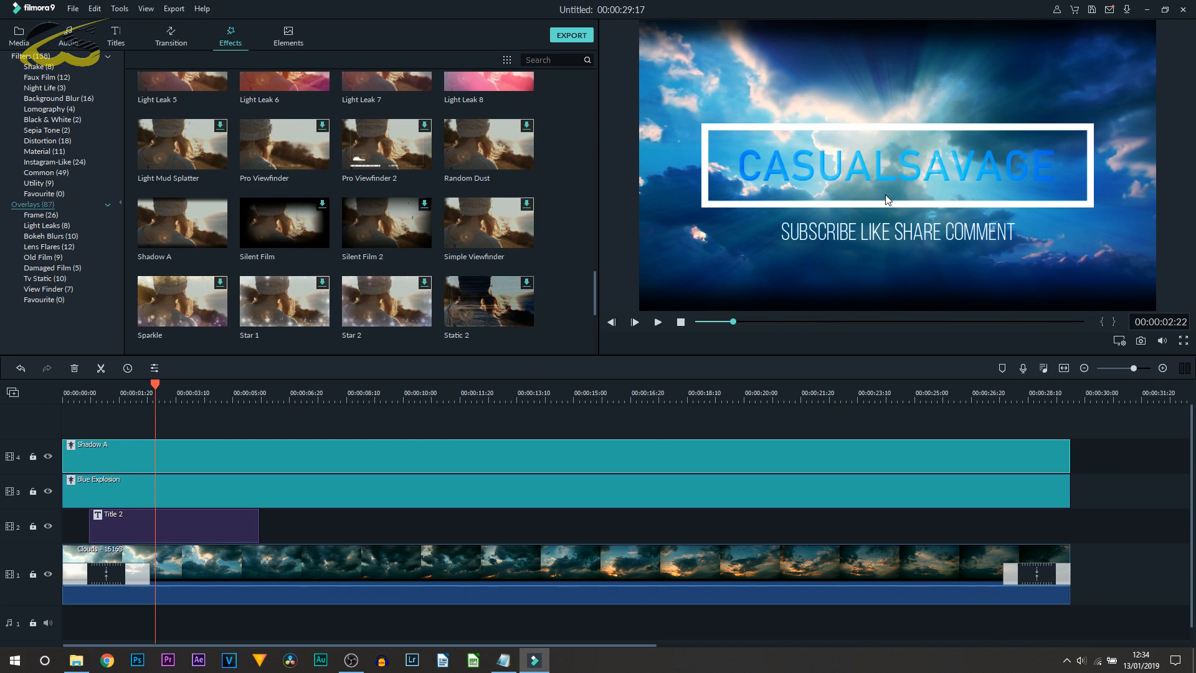
{"action": "left_click", "coordinate": [1141, 341]}
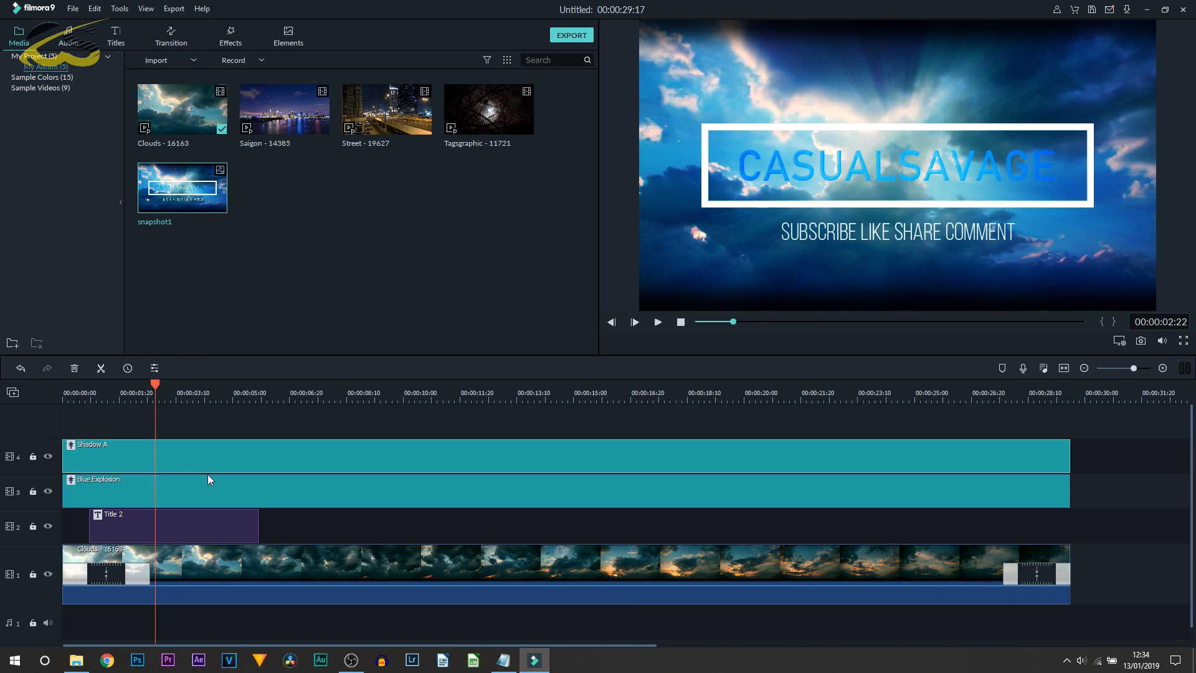
Hide tracks 4, 3 and 2 one after another to preview the plain Clouds clip, and show all three again
{"action": "left_click", "coordinate": [48, 457]}
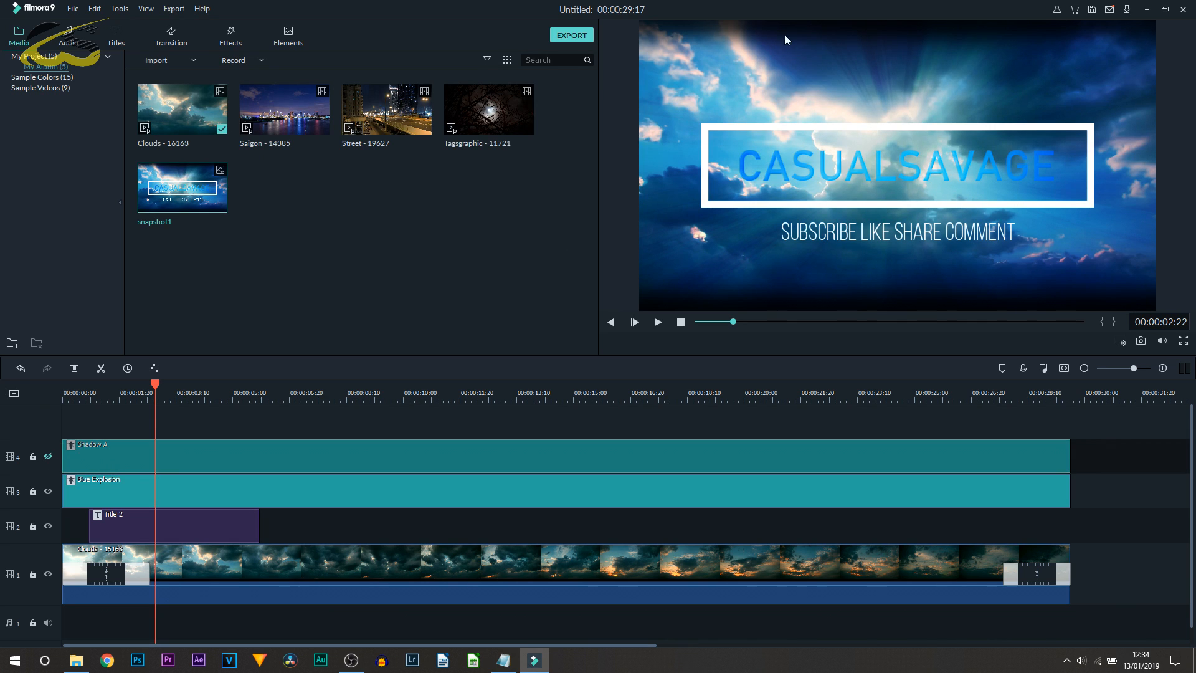
{"action": "left_click", "coordinate": [48, 491]}
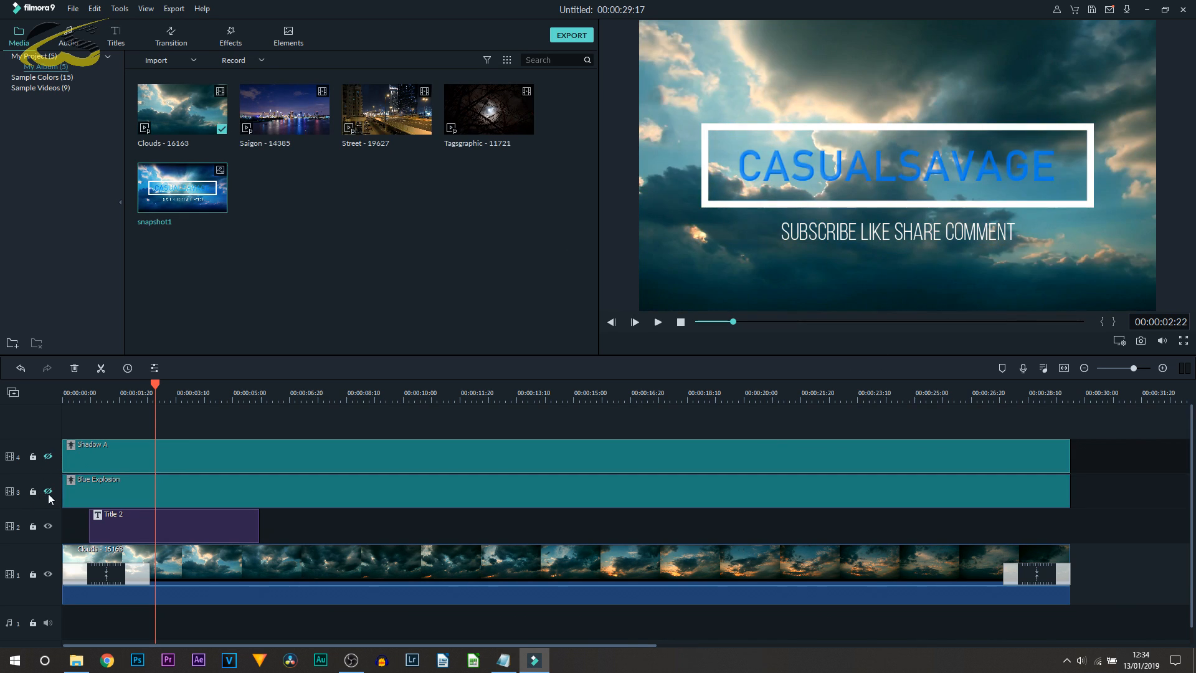
{"action": "left_click", "coordinate": [48, 526]}
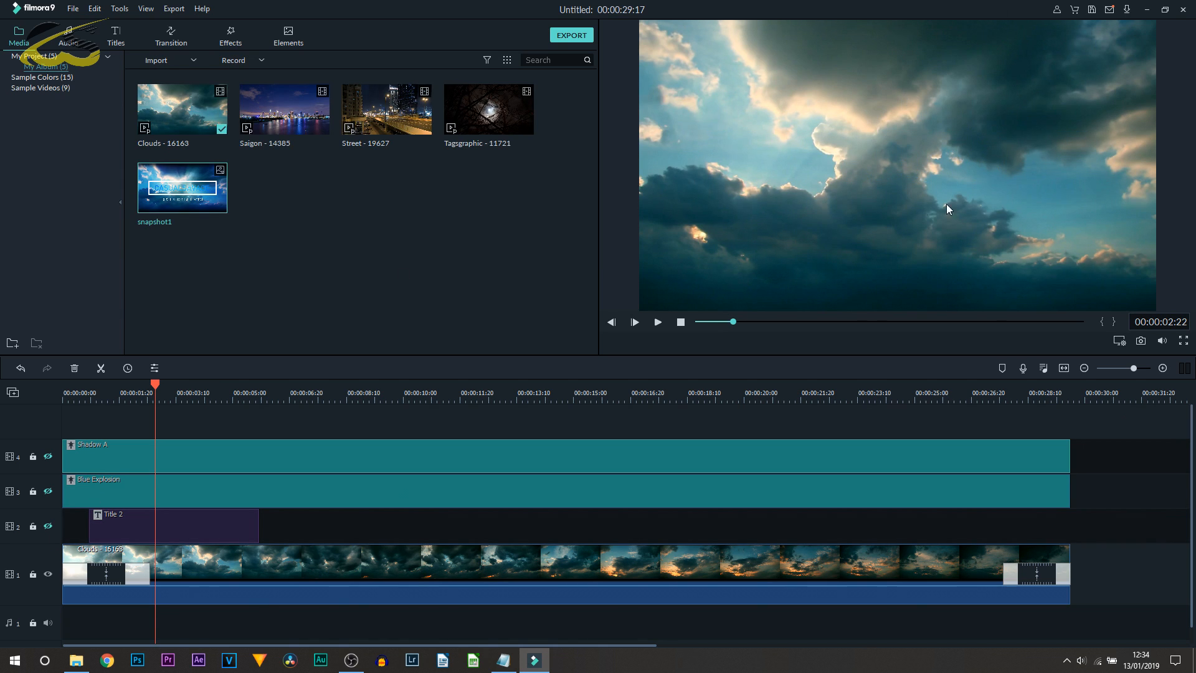
{"action": "left_click", "coordinate": [49, 457]}
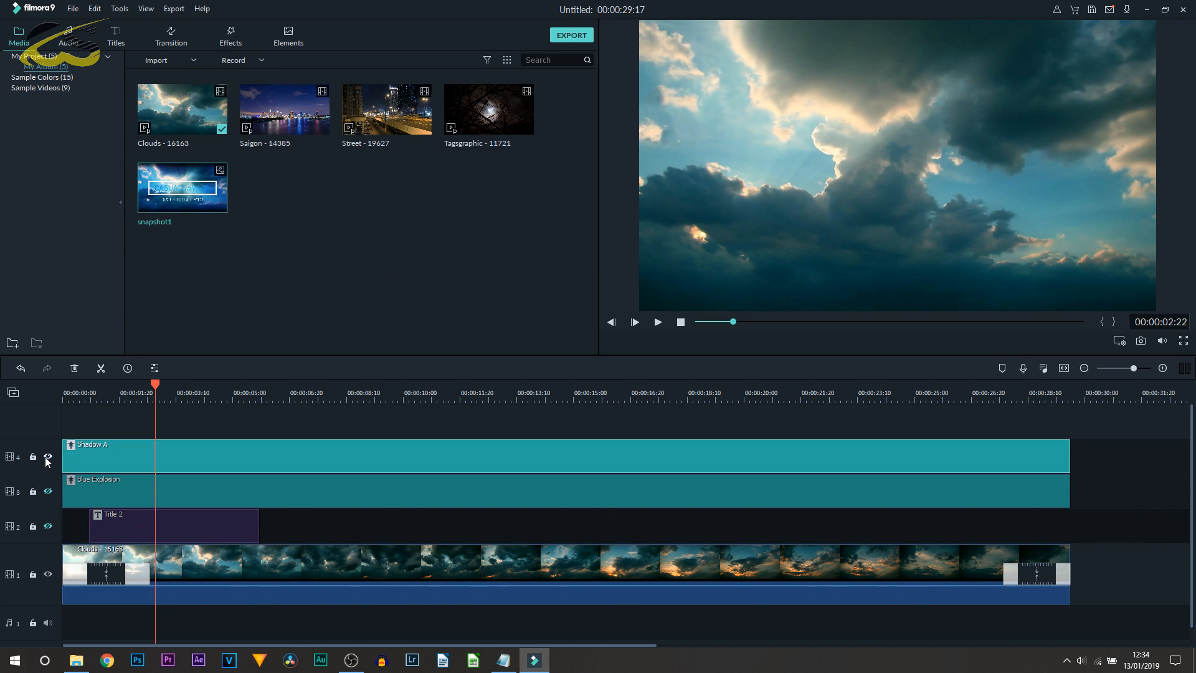
{"action": "left_click", "coordinate": [47, 491]}
{"action": "left_click", "coordinate": [48, 526]}
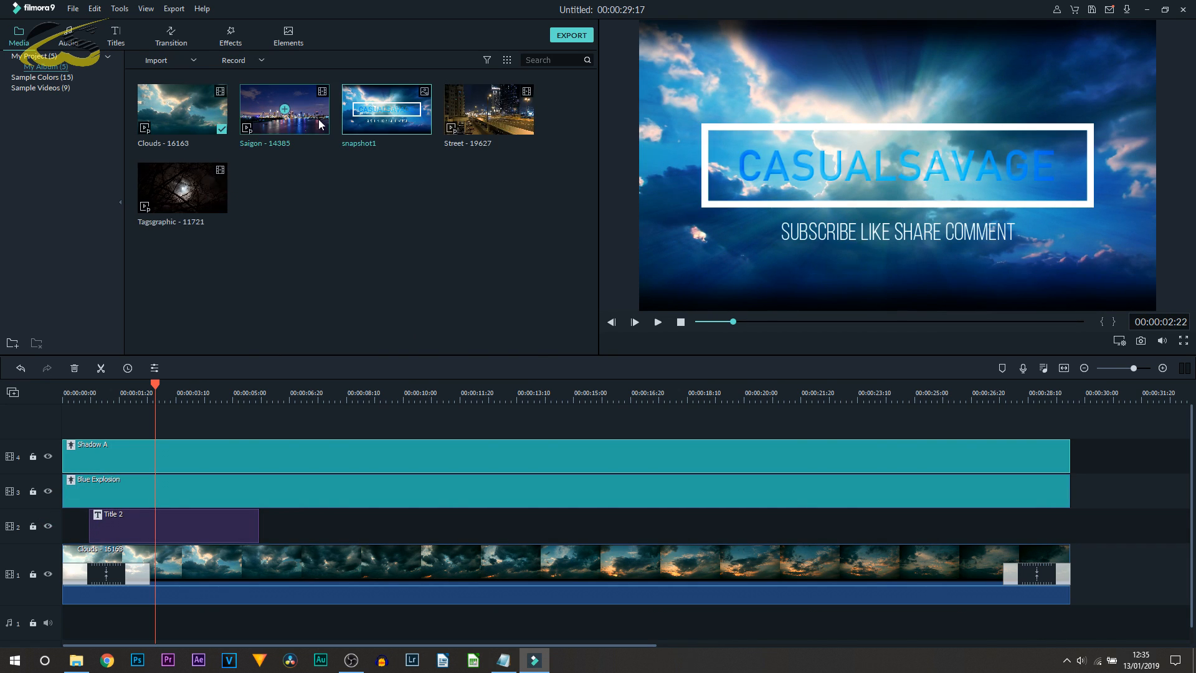
Browse the elements library and add Badge Element 6 to track 2 at 00:00:07:02
{"action": "left_click", "coordinate": [290, 36]}
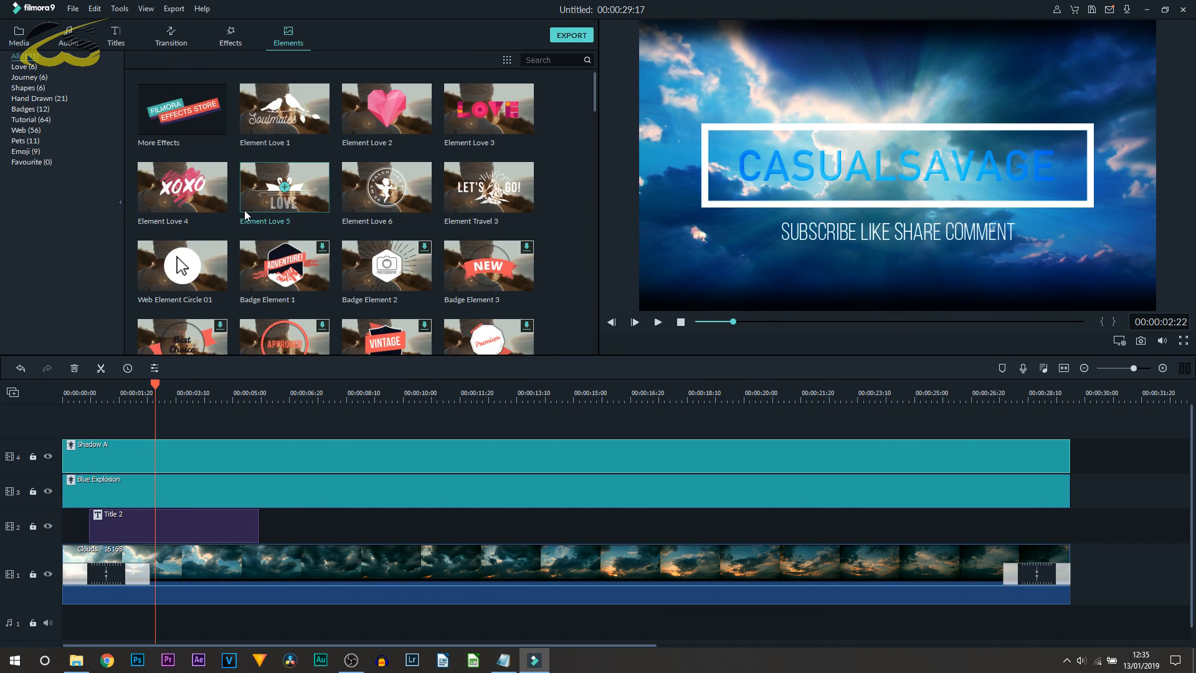
{"action": "left_click", "coordinate": [831, 150]}
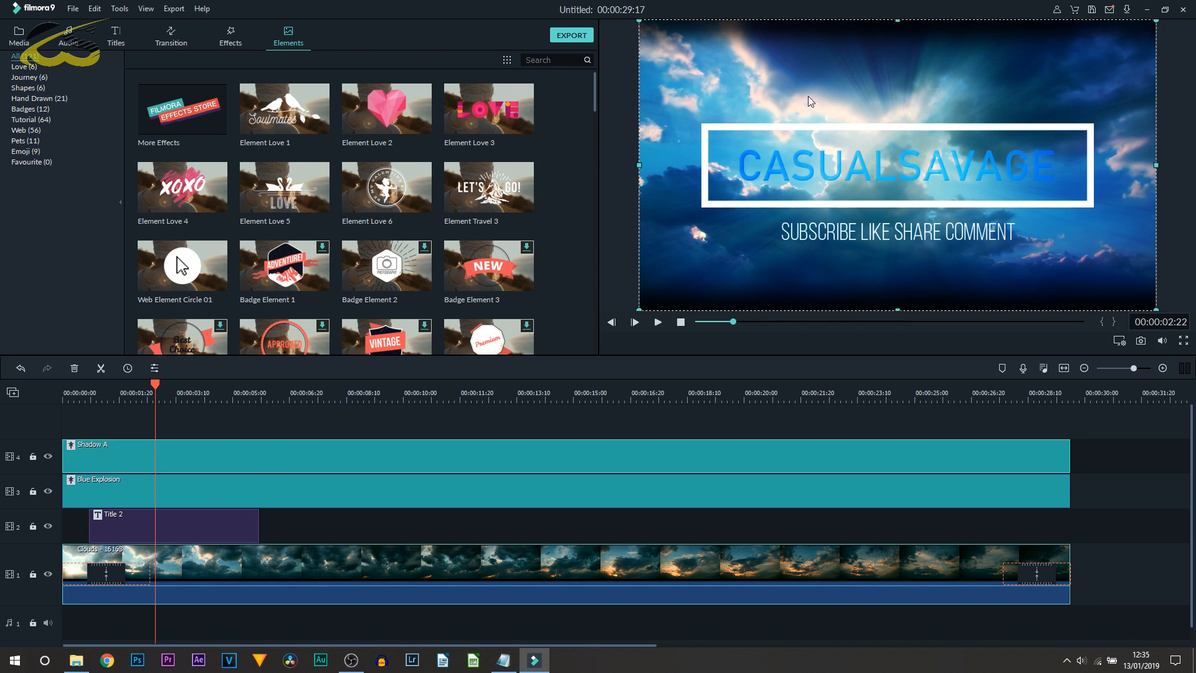
{"action": "scroll", "coordinate": [293, 218], "scroll_direction": "down", "scroll_amount": 10}
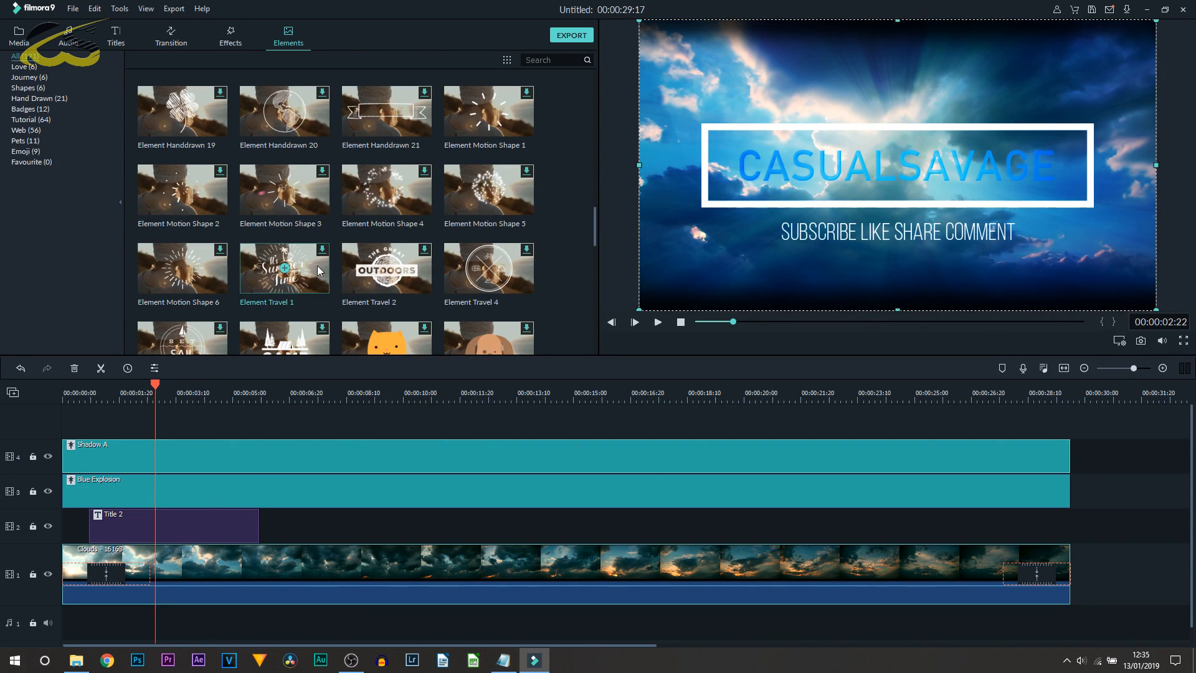
{"action": "scroll", "coordinate": [319, 269], "scroll_direction": "down", "scroll_amount": 5}
{"action": "scroll", "coordinate": [325, 257], "scroll_direction": "up", "scroll_amount": 15}
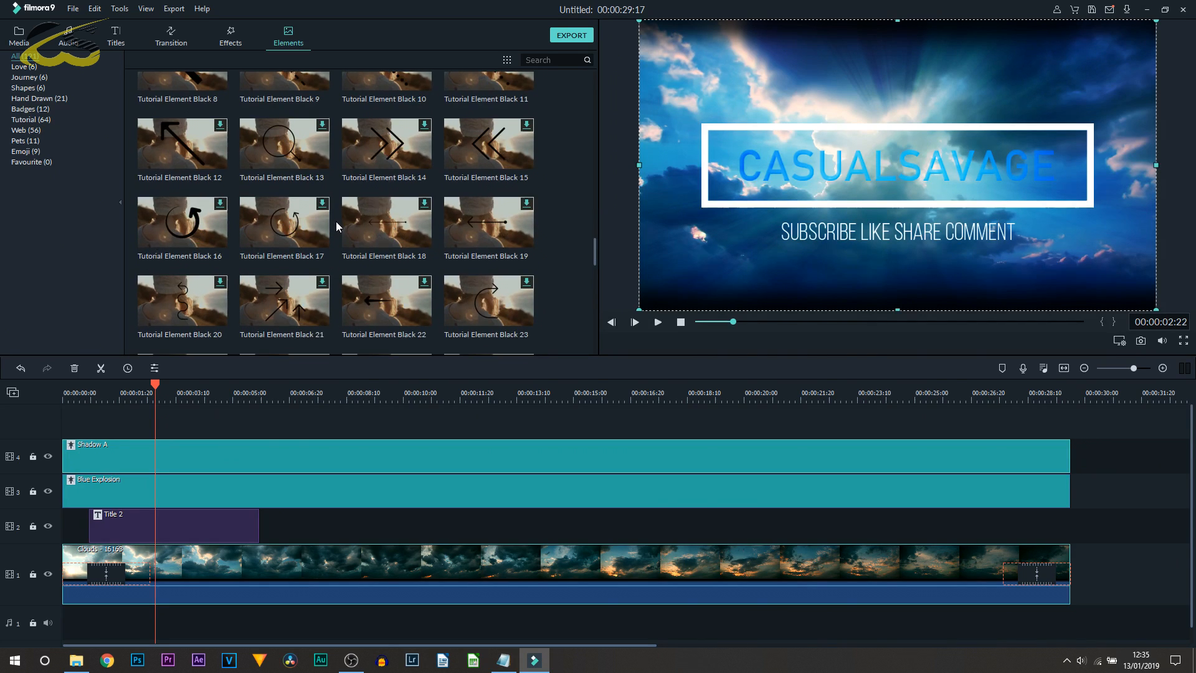
{"action": "left_click", "coordinate": [302, 384]}
{"action": "scroll", "coordinate": [402, 155], "scroll_direction": "down", "scroll_amount": 3}
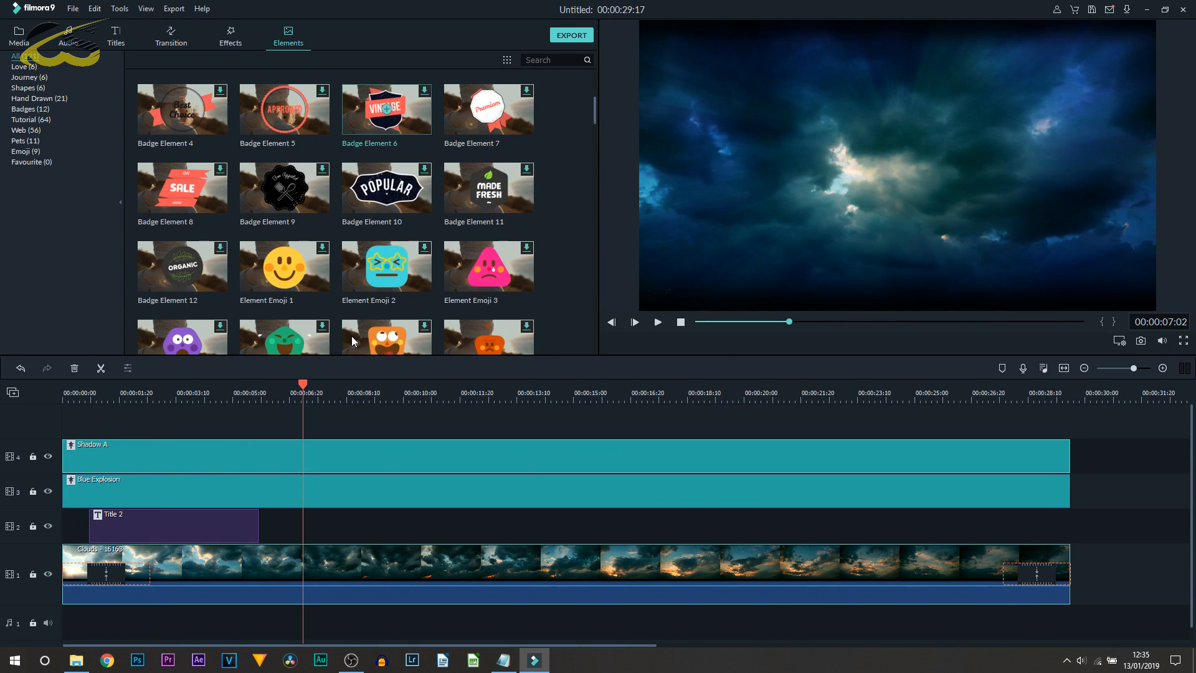
{"action": "left_click", "coordinate": [387, 109]}
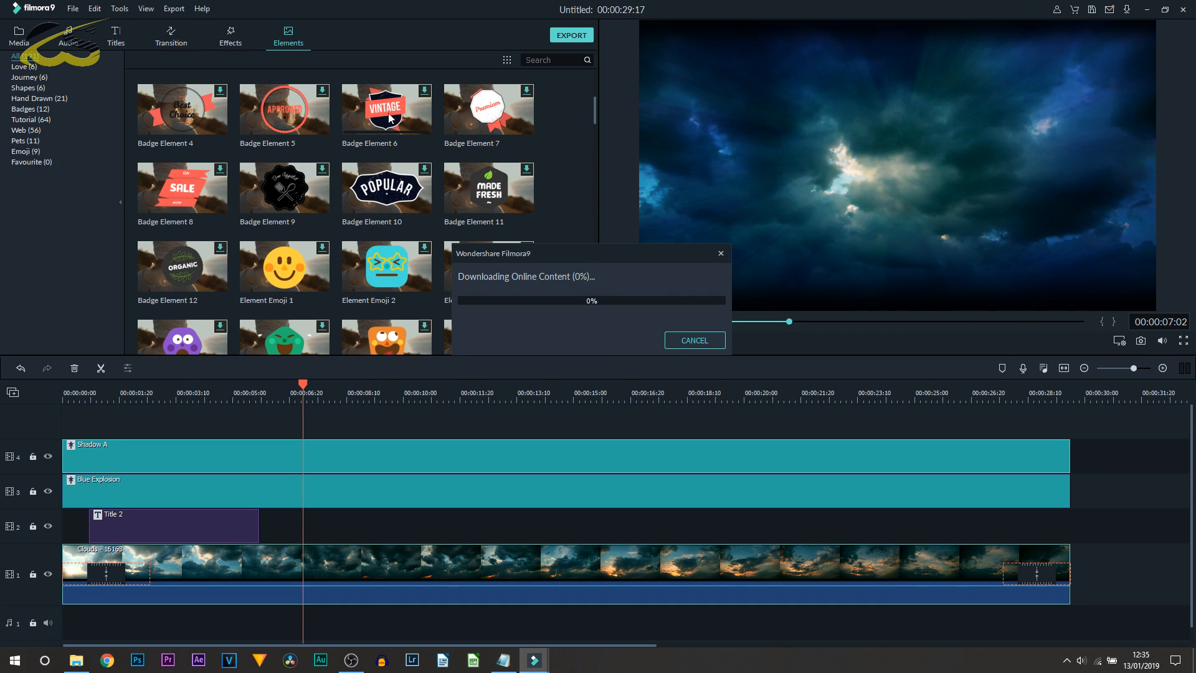
Play the timeline from 00:00:06:27 to preview Badge Element 6, and delete the badge from track 2
{"action": "left_click", "coordinate": [381, 393]}
{"action": "left_click_drag", "start_coordinate": [380, 392], "coordinate": [291, 393]}
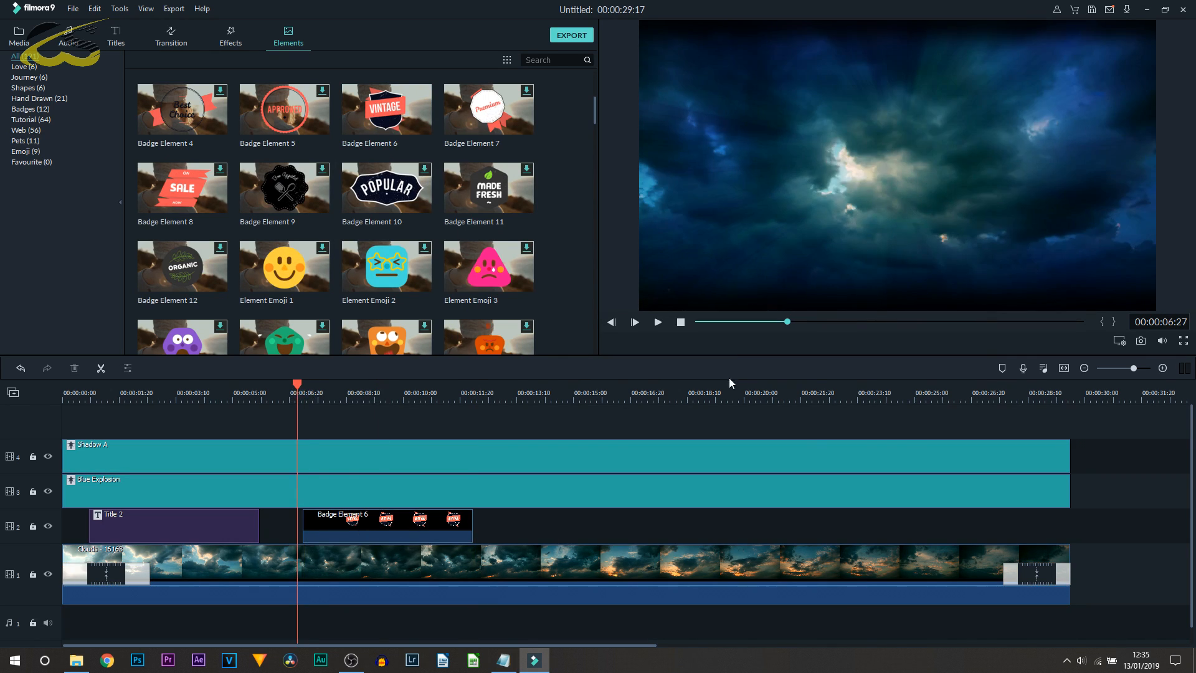
{"action": "left_click", "coordinate": [658, 322]}
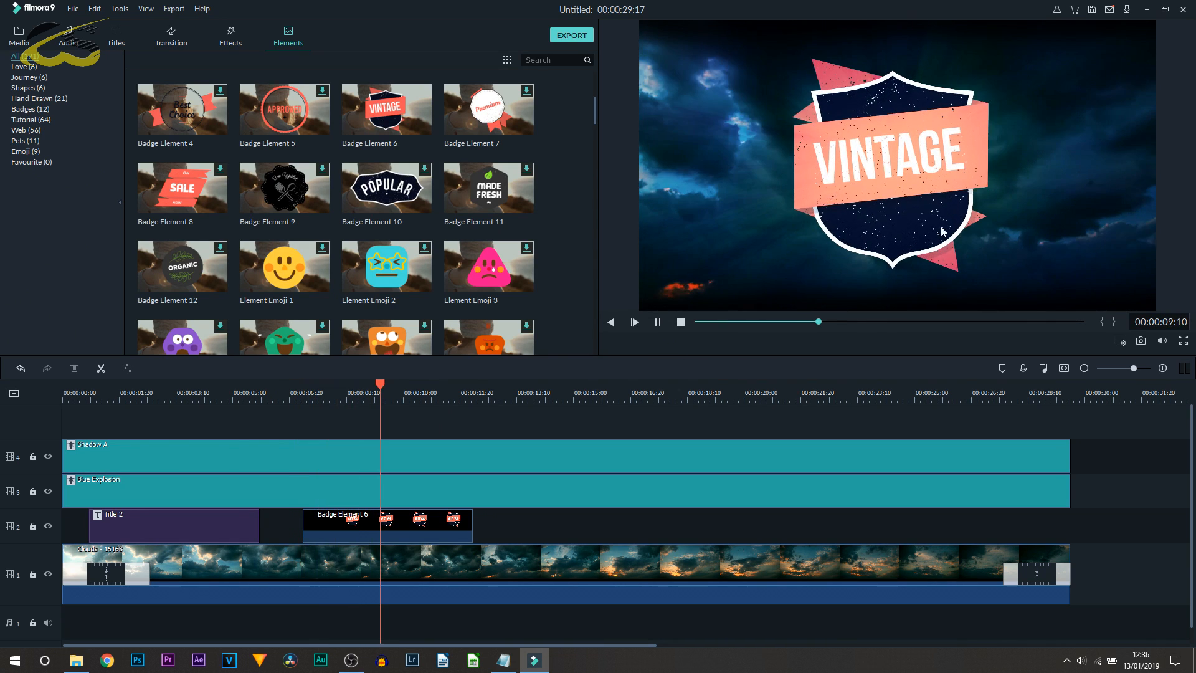
{"action": "left_click", "coordinate": [682, 323]}
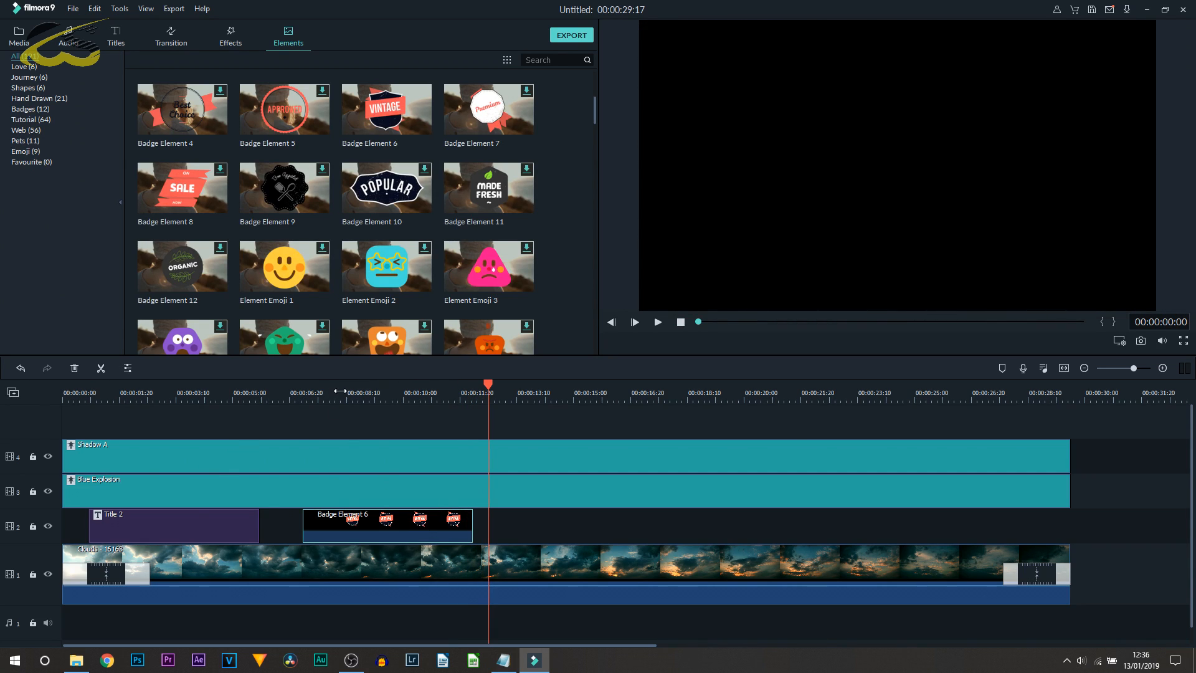
{"action": "key", "text": "Delete"}
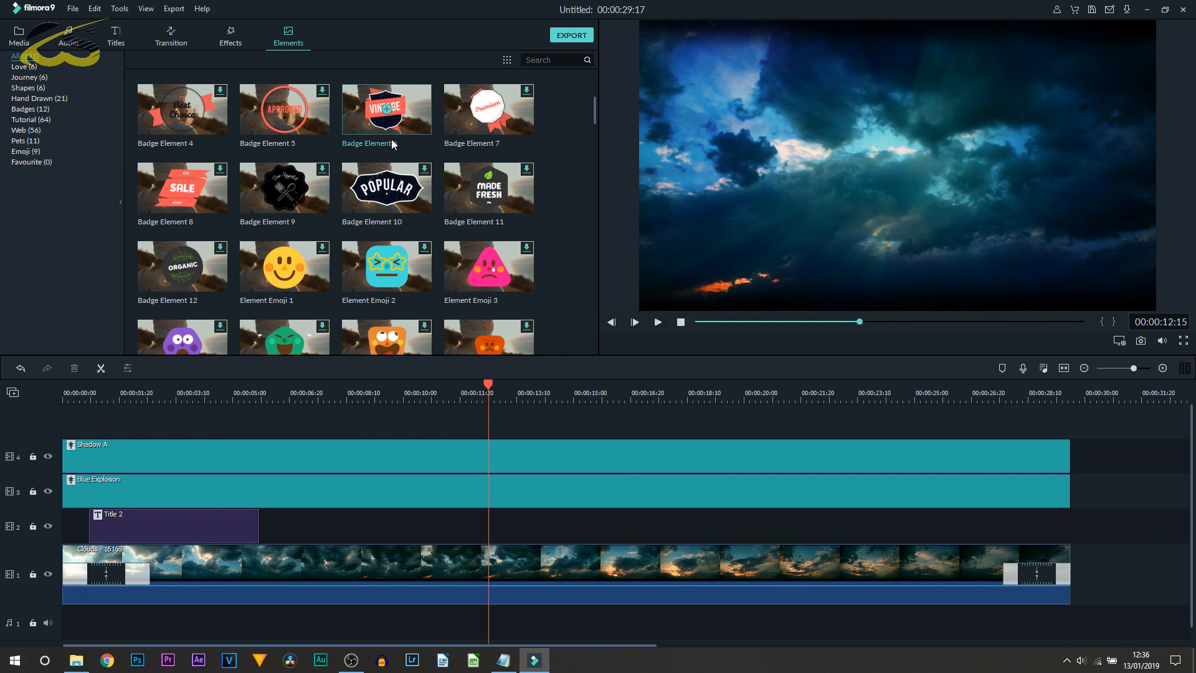
Detach the audio from the Clouds clip on track 1
{"action": "left_click", "coordinate": [218, 572]}
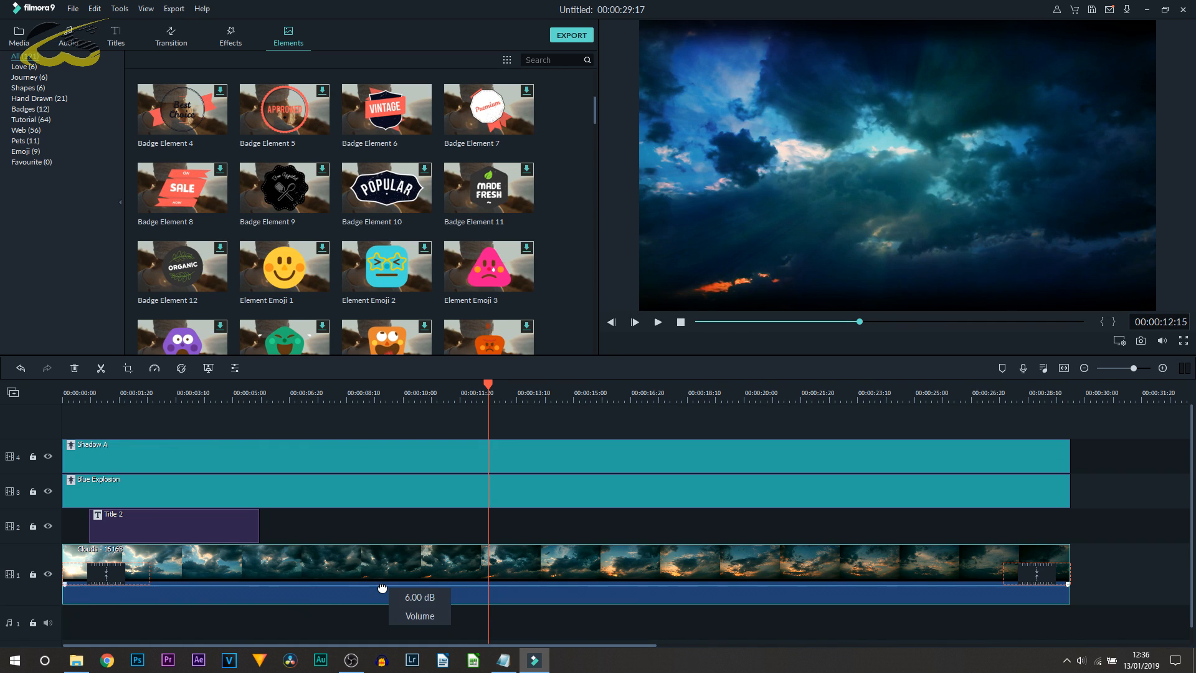
{"action": "right_click", "coordinate": [467, 570]}
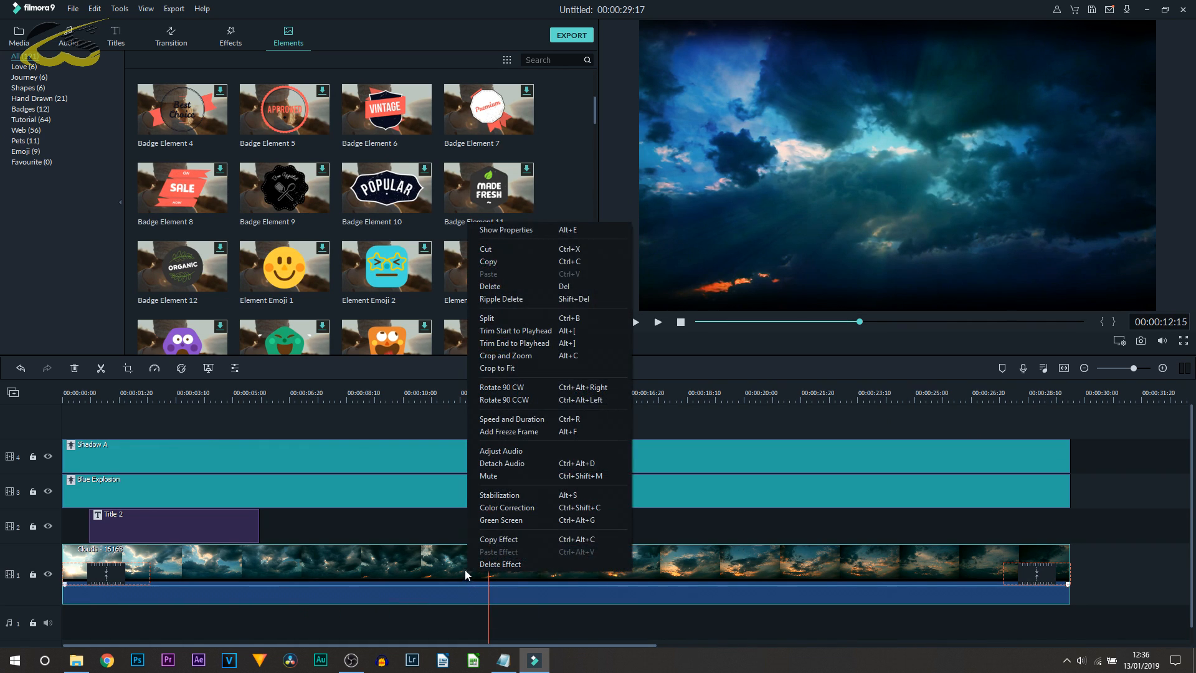
{"action": "left_click", "coordinate": [531, 464]}
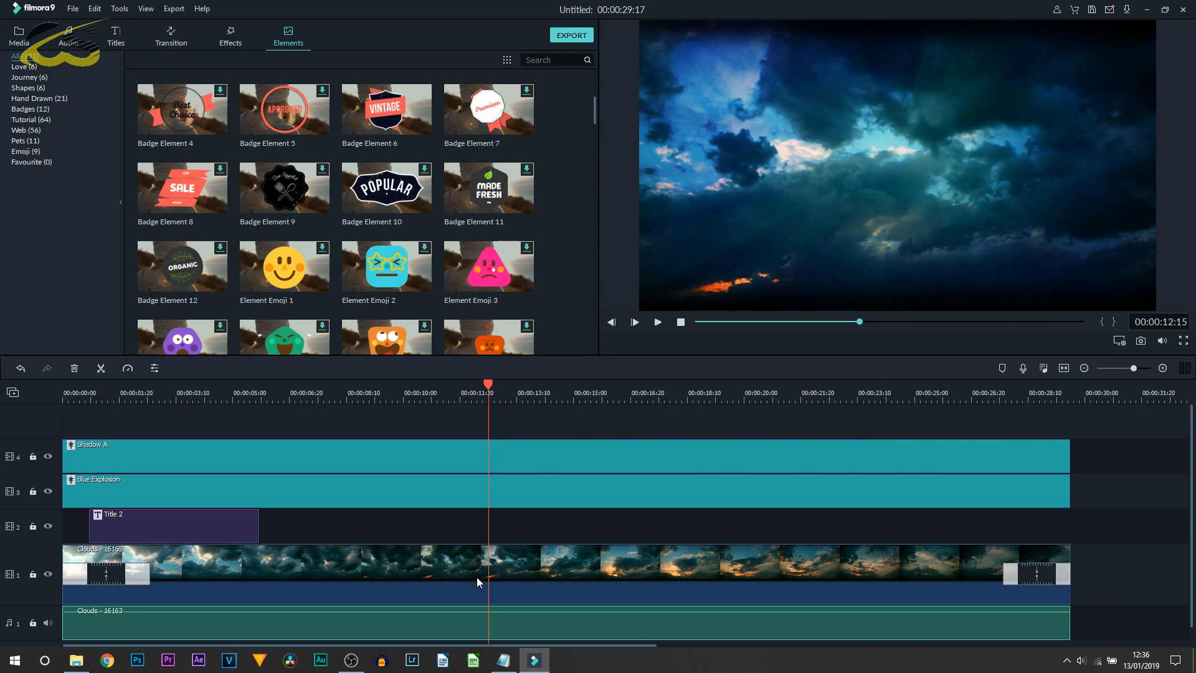
Examine the Clouds clip's video settings: Transform, Compositing, Stabilization, Chroma Key, Lens Correction and Drop Shadow
{"action": "left_click", "coordinate": [418, 562]}
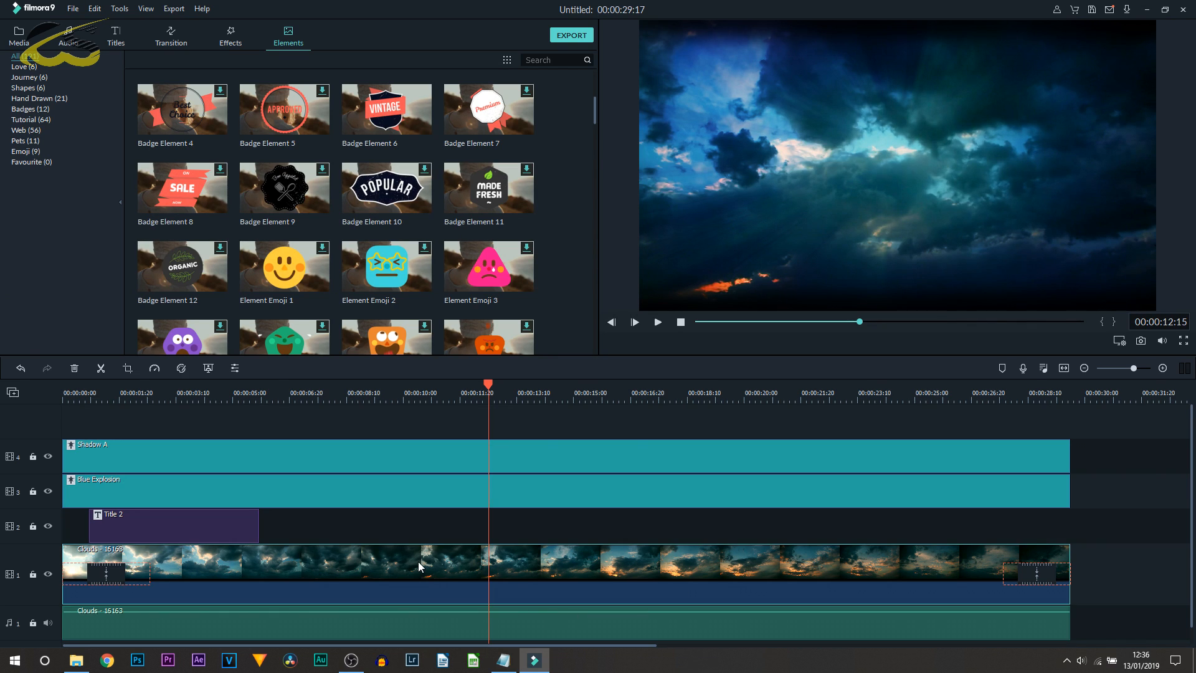
{"action": "double_click", "coordinate": [452, 566]}
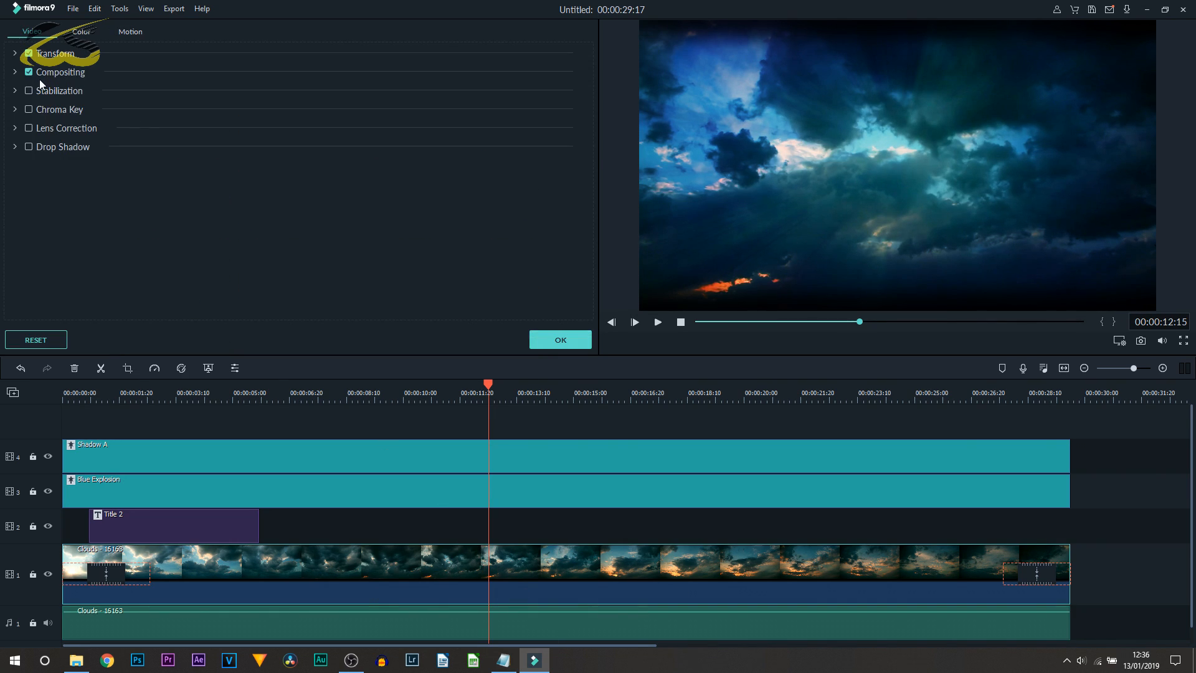
{"action": "left_click", "coordinate": [16, 54]}
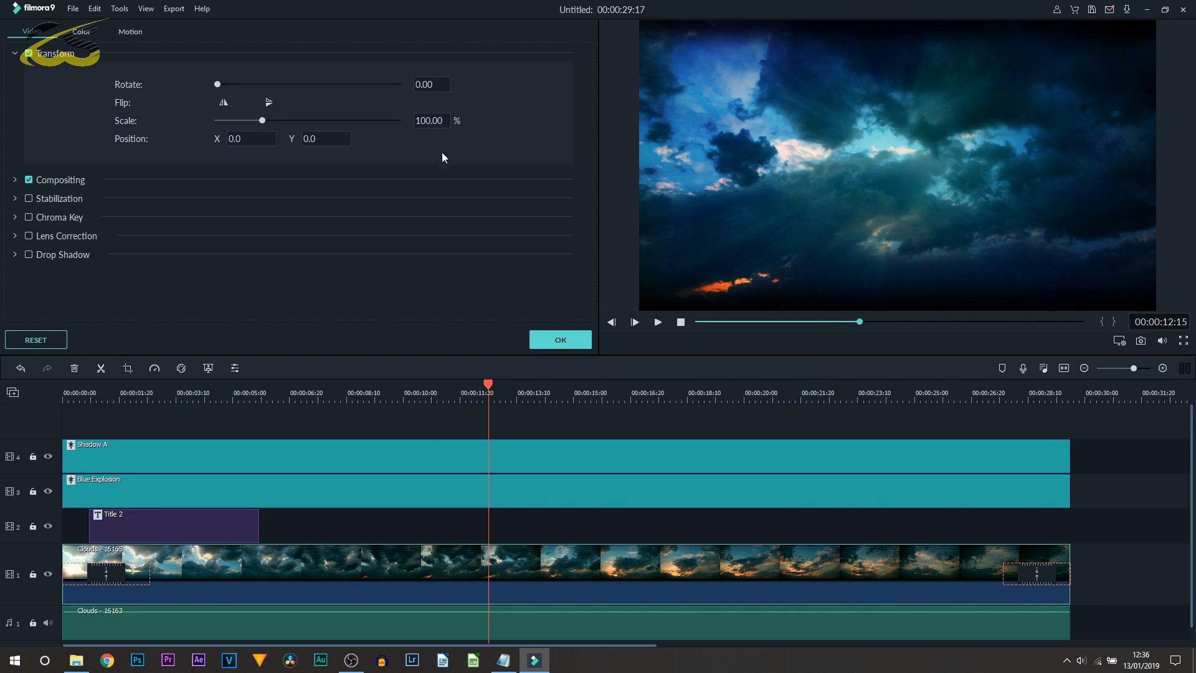
{"action": "left_click", "coordinate": [15, 54]}
{"action": "left_click", "coordinate": [15, 73]}
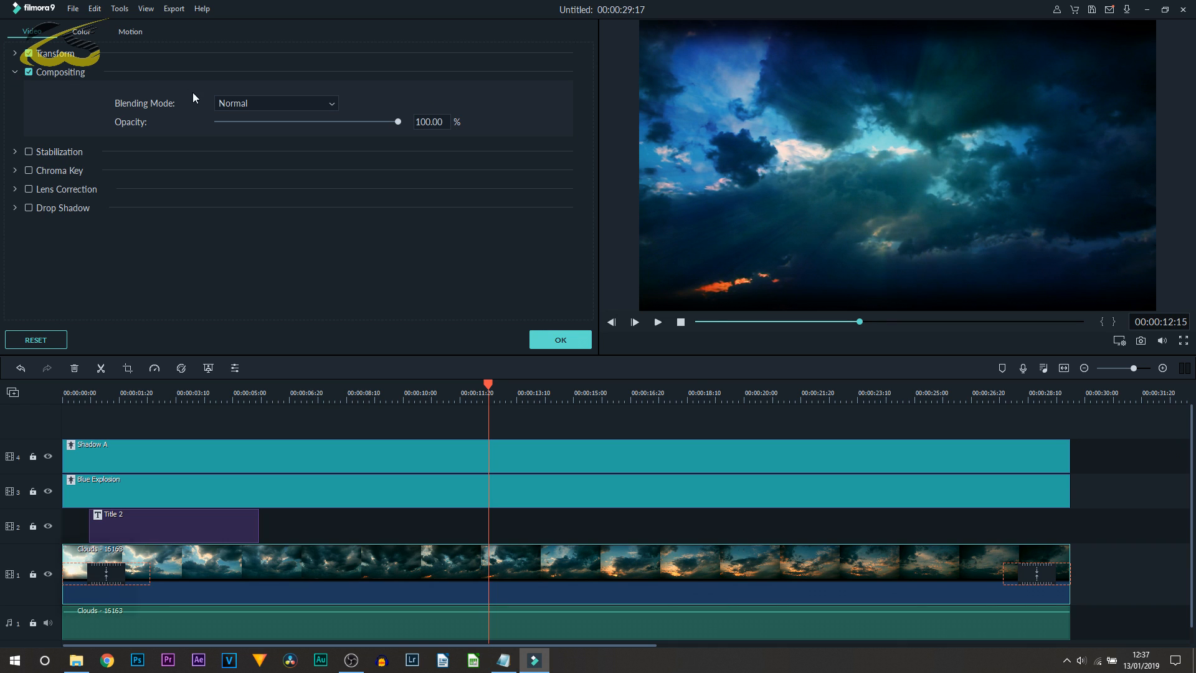
{"action": "left_click", "coordinate": [13, 73]}
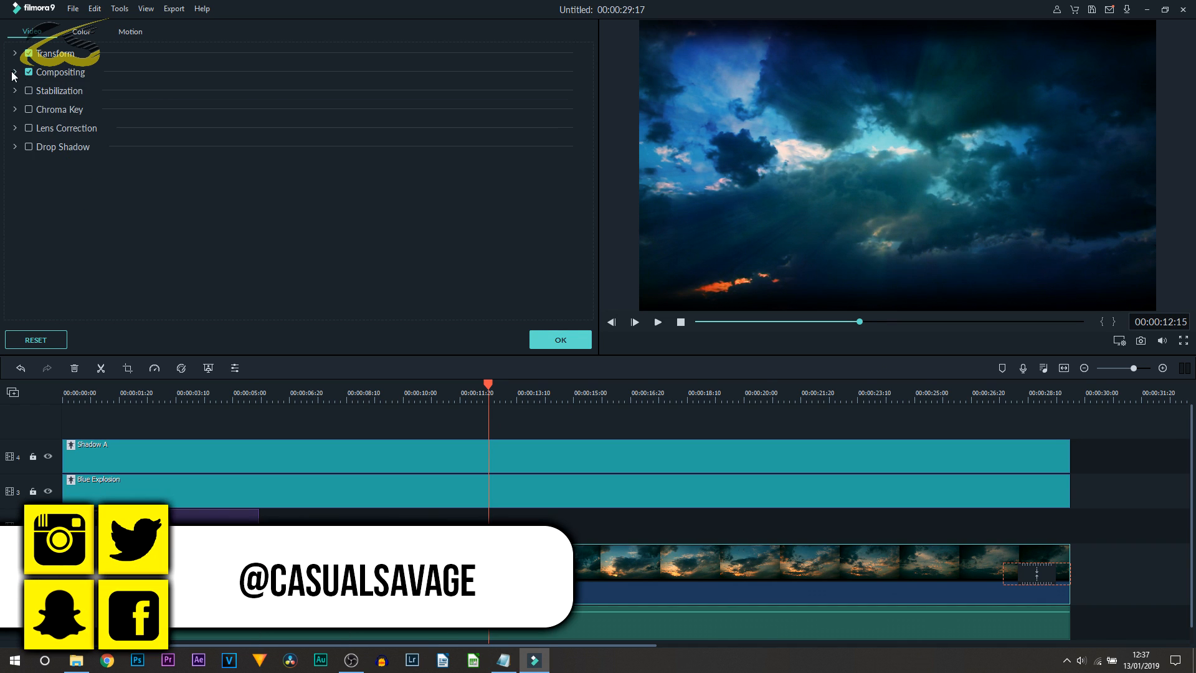
{"action": "left_click", "coordinate": [19, 91]}
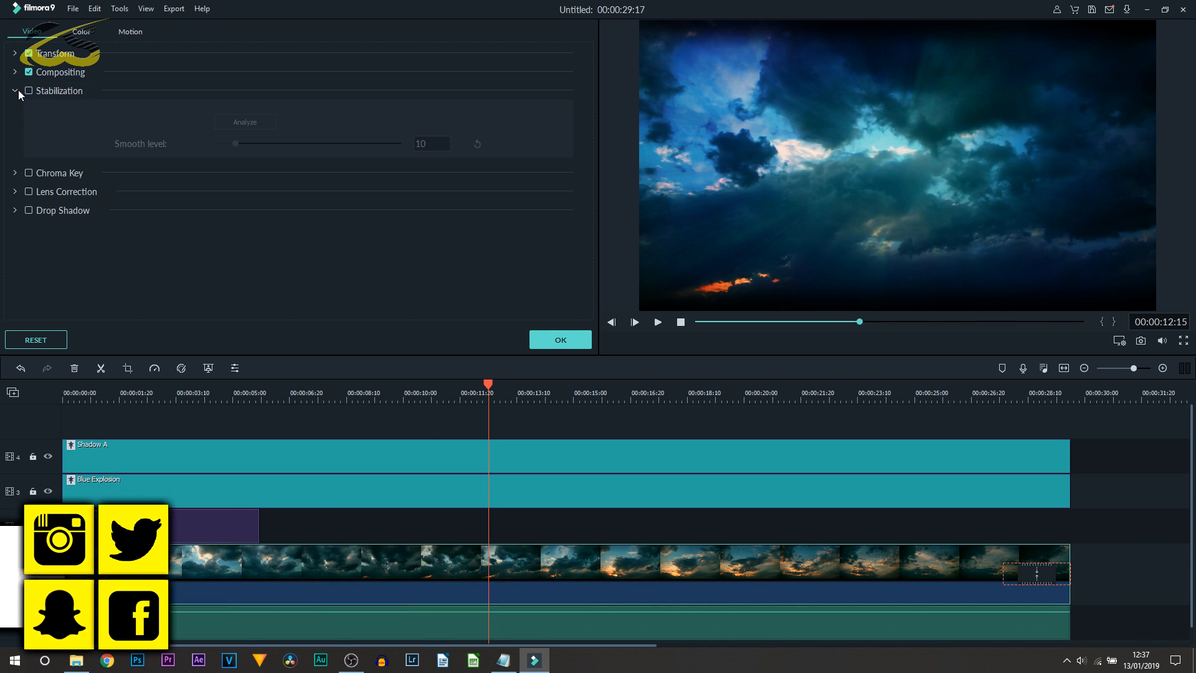
{"action": "left_click", "coordinate": [17, 91]}
{"action": "left_click", "coordinate": [12, 111]}
{"action": "left_click", "coordinate": [12, 110]}
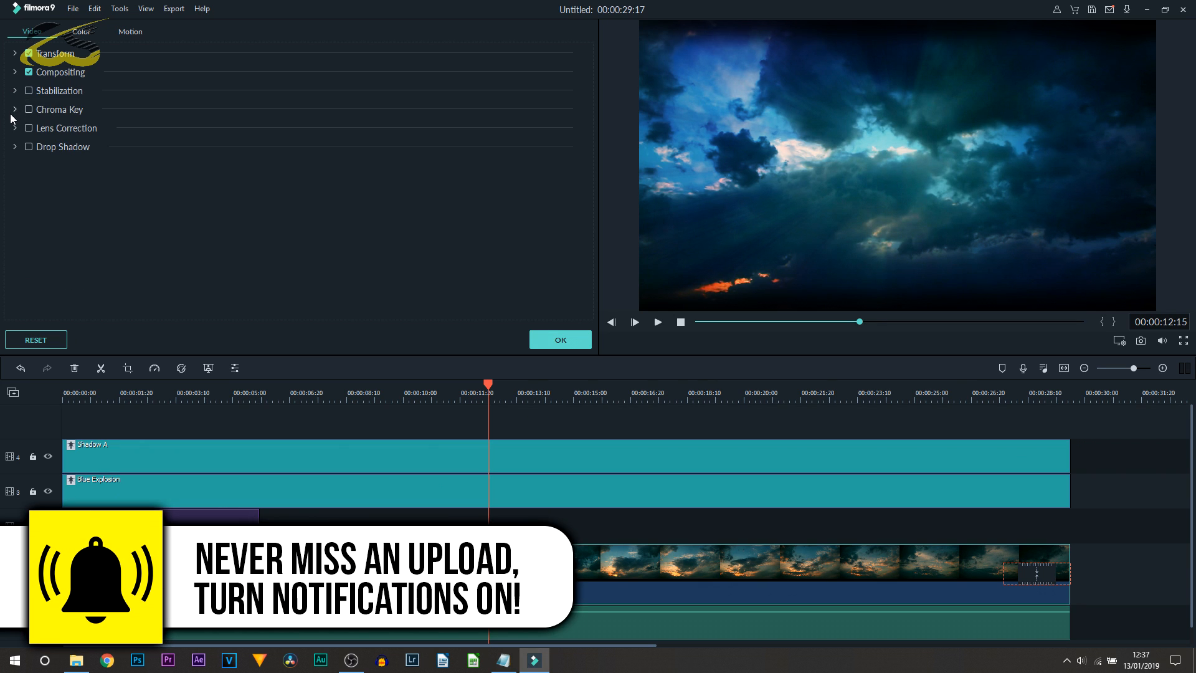
{"action": "left_click", "coordinate": [14, 128]}
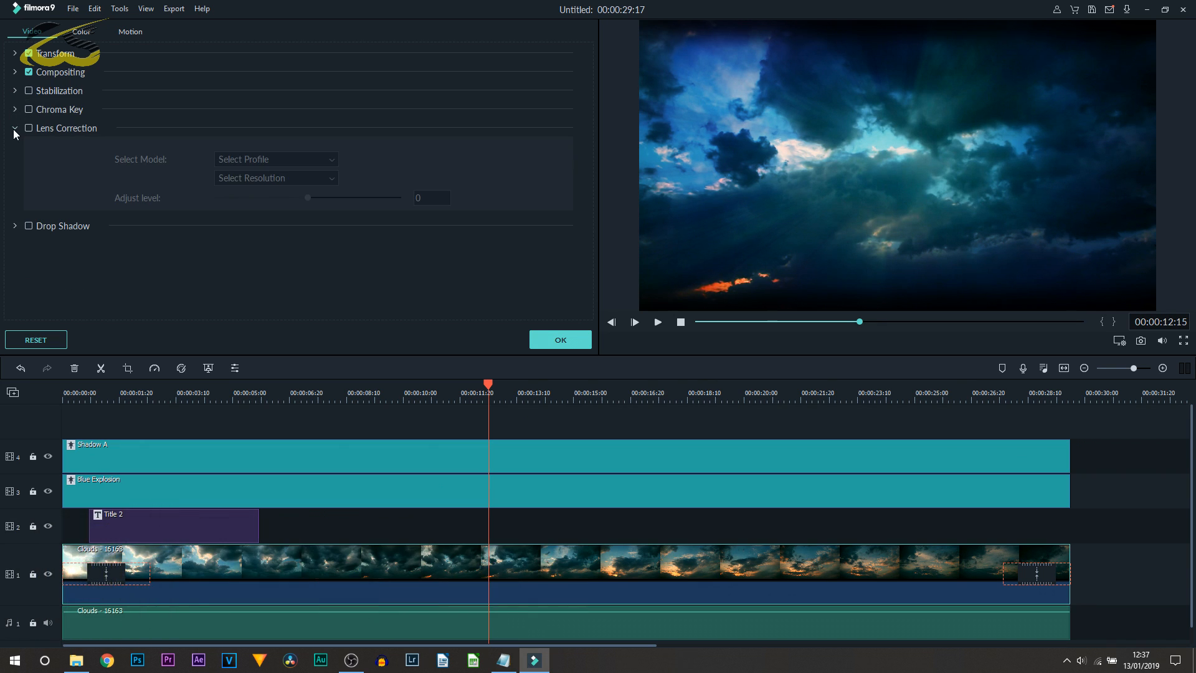
{"action": "left_click", "coordinate": [14, 128]}
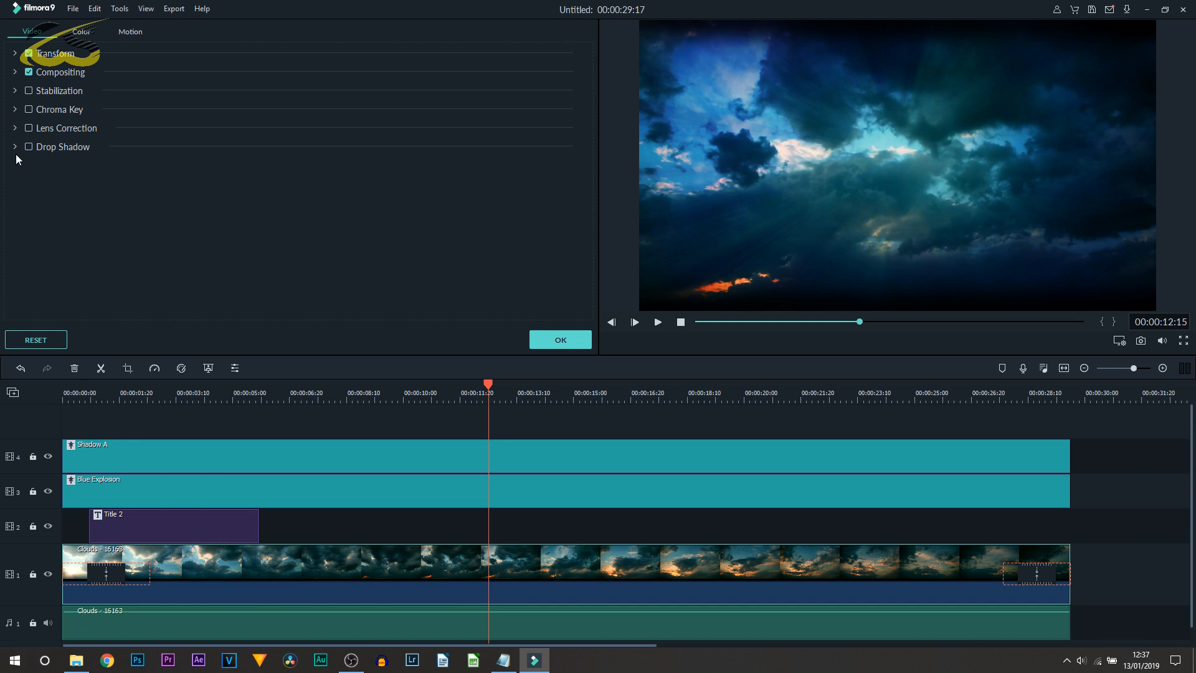
{"action": "left_click", "coordinate": [15, 147]}
{"action": "left_click", "coordinate": [15, 148]}
Review the Clouds clip's color settings and apply the Harry Potter 3D LUT to it
{"action": "left_click", "coordinate": [75, 35]}
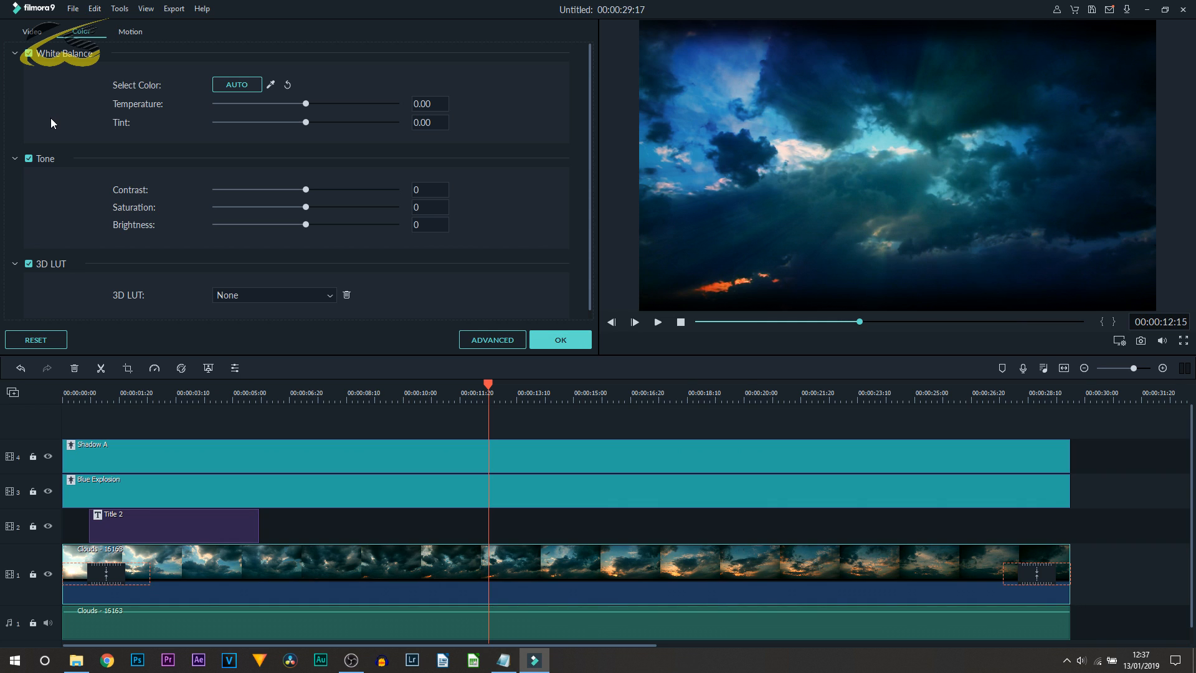
{"action": "scroll", "coordinate": [54, 205], "scroll_direction": "down", "scroll_amount": 1}
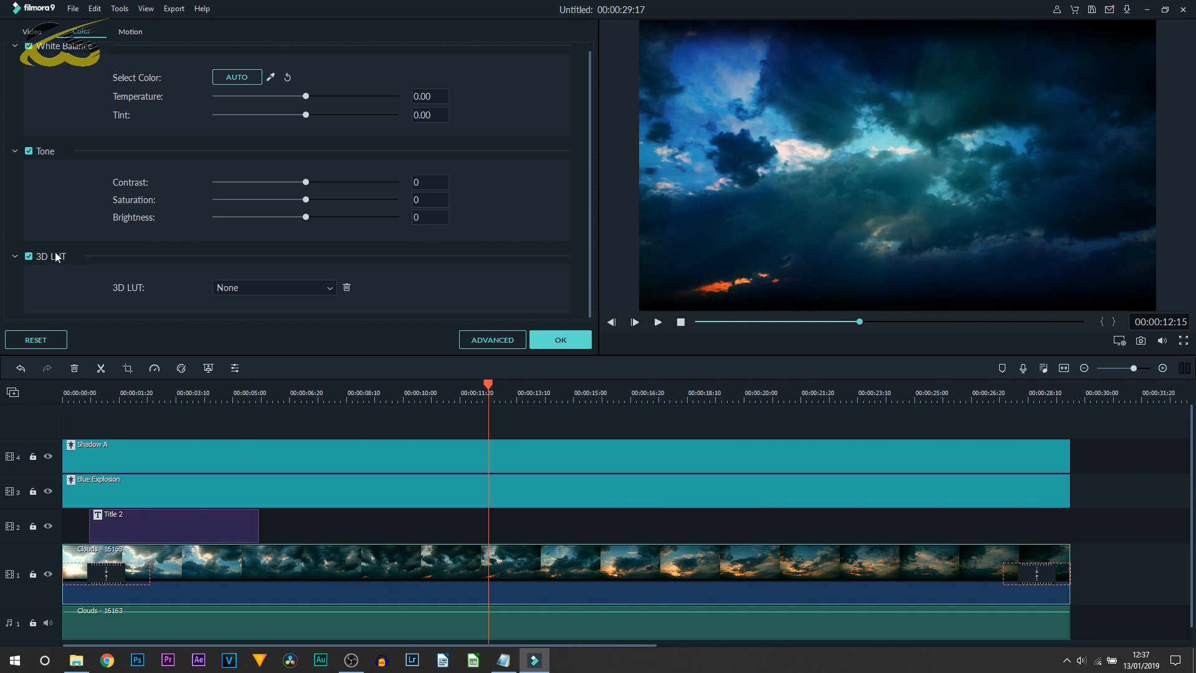
{"action": "left_click", "coordinate": [256, 289]}
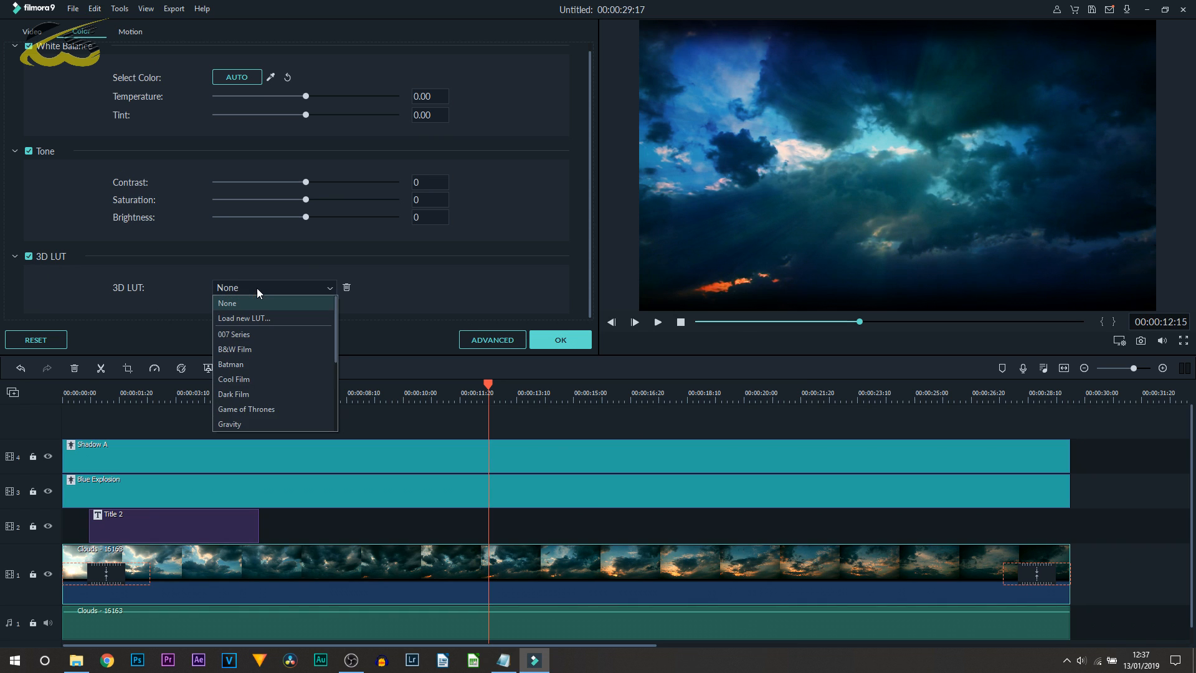
{"action": "scroll", "coordinate": [319, 360], "scroll_direction": "down", "scroll_amount": 3}
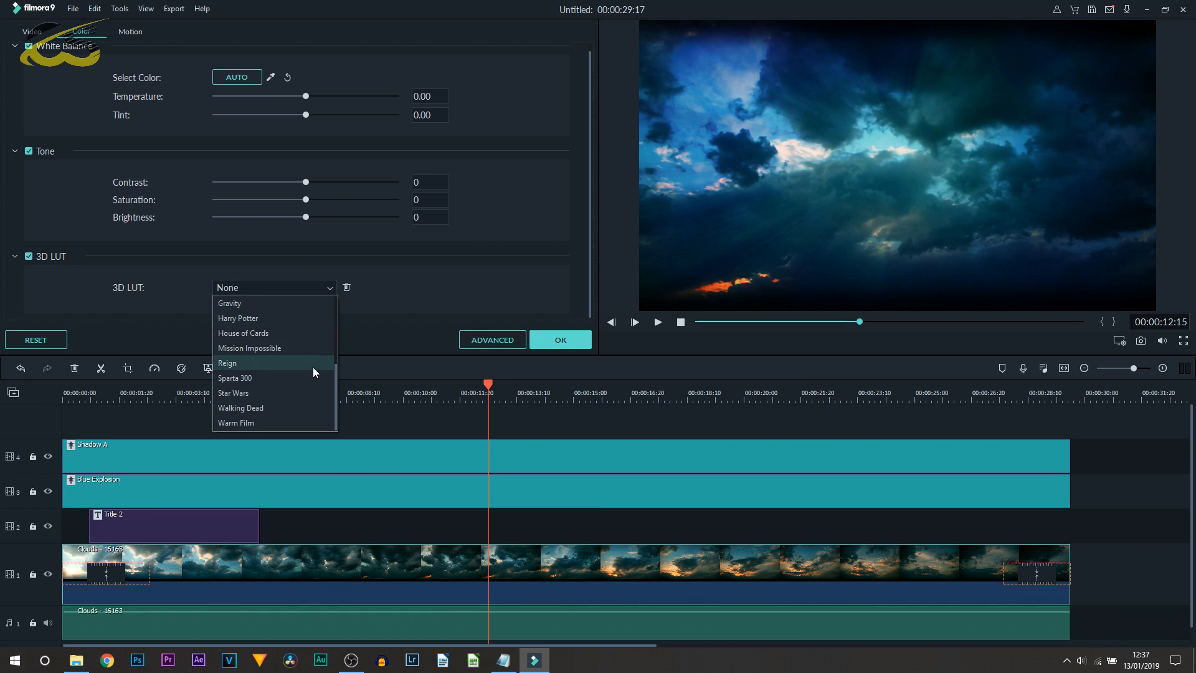
{"action": "scroll", "coordinate": [310, 371], "scroll_direction": "up", "scroll_amount": 1}
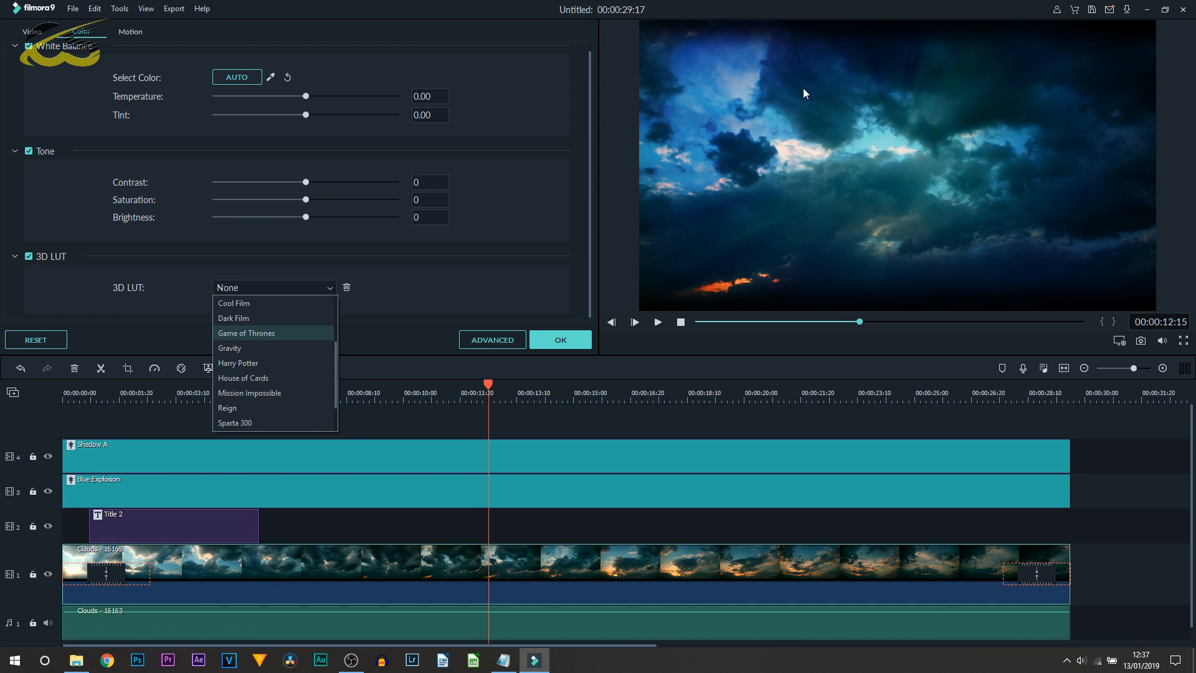
{"action": "left_click", "coordinate": [248, 366]}
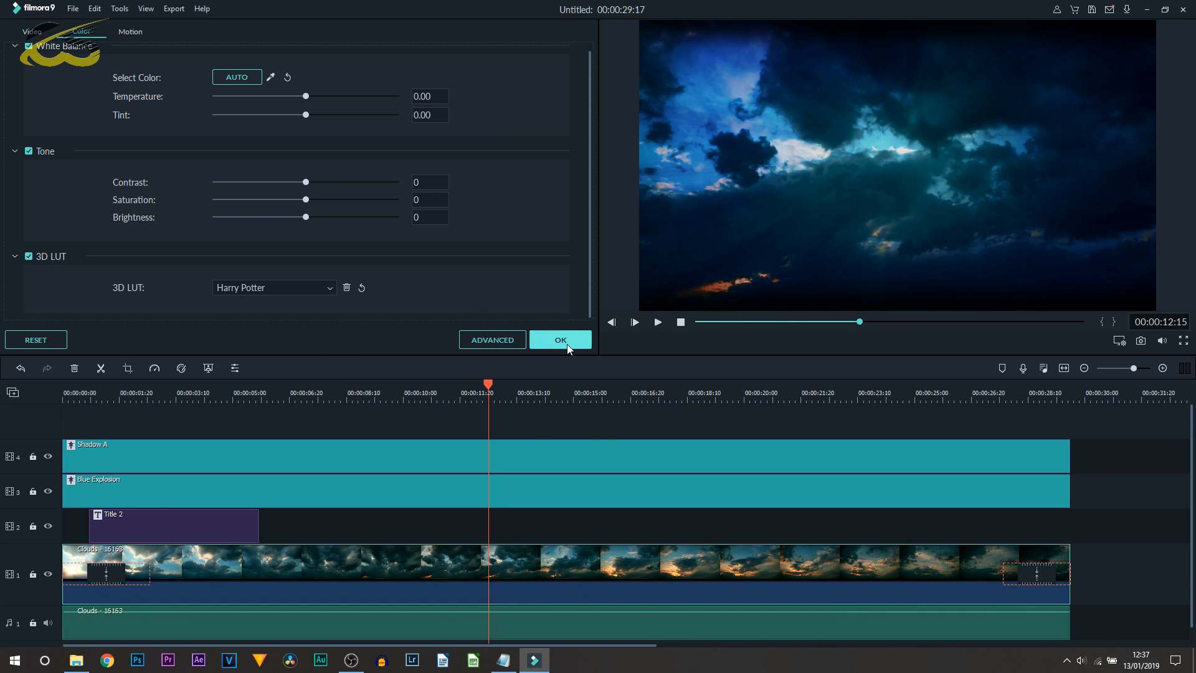
{"action": "left_click", "coordinate": [567, 344]}
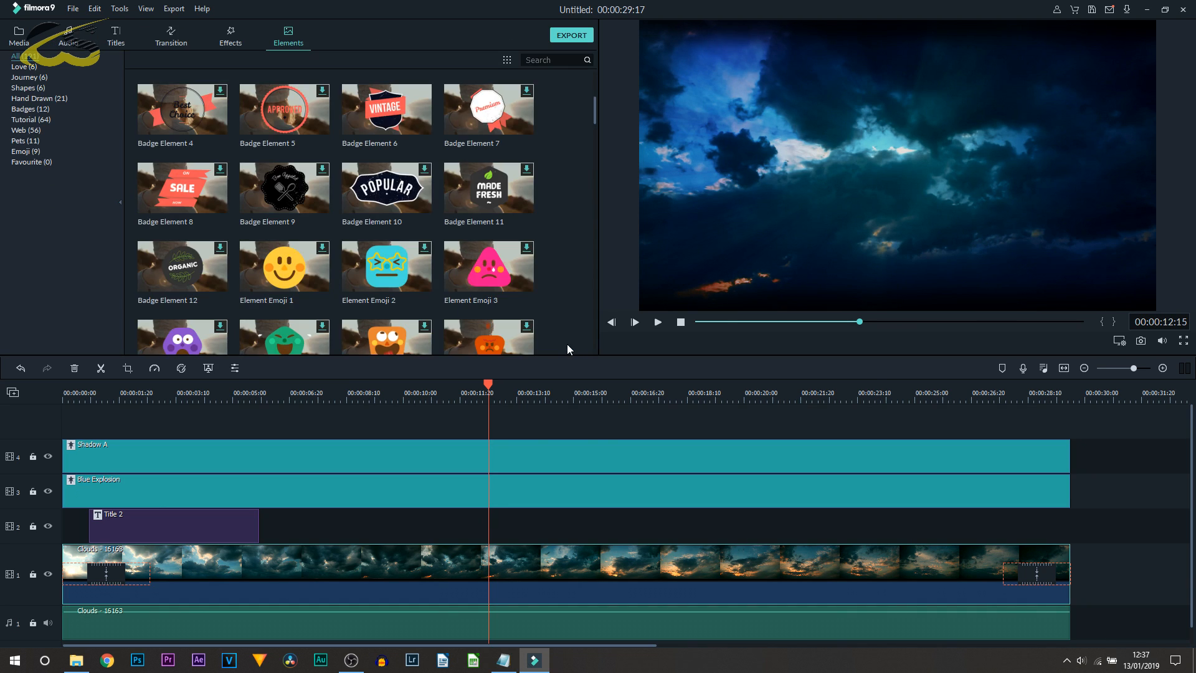
Hide the Shadow A and Blue Explosion overlay tracks to preview the color-graded Clouds clip on its own
{"action": "left_click", "coordinate": [48, 456]}
{"action": "left_click", "coordinate": [48, 491]}
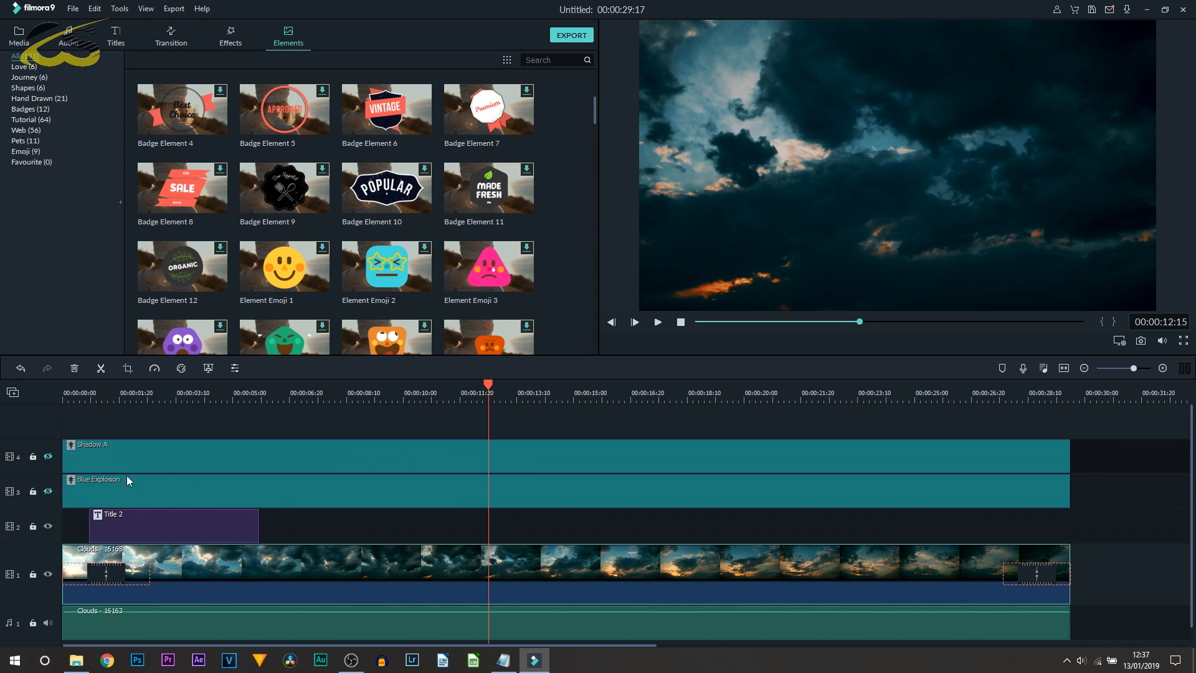
Play the color-graded Clouds clip with its title from about 00:00:02:03
{"action": "left_click", "coordinate": [125, 417]}
{"action": "left_click", "coordinate": [134, 392]}
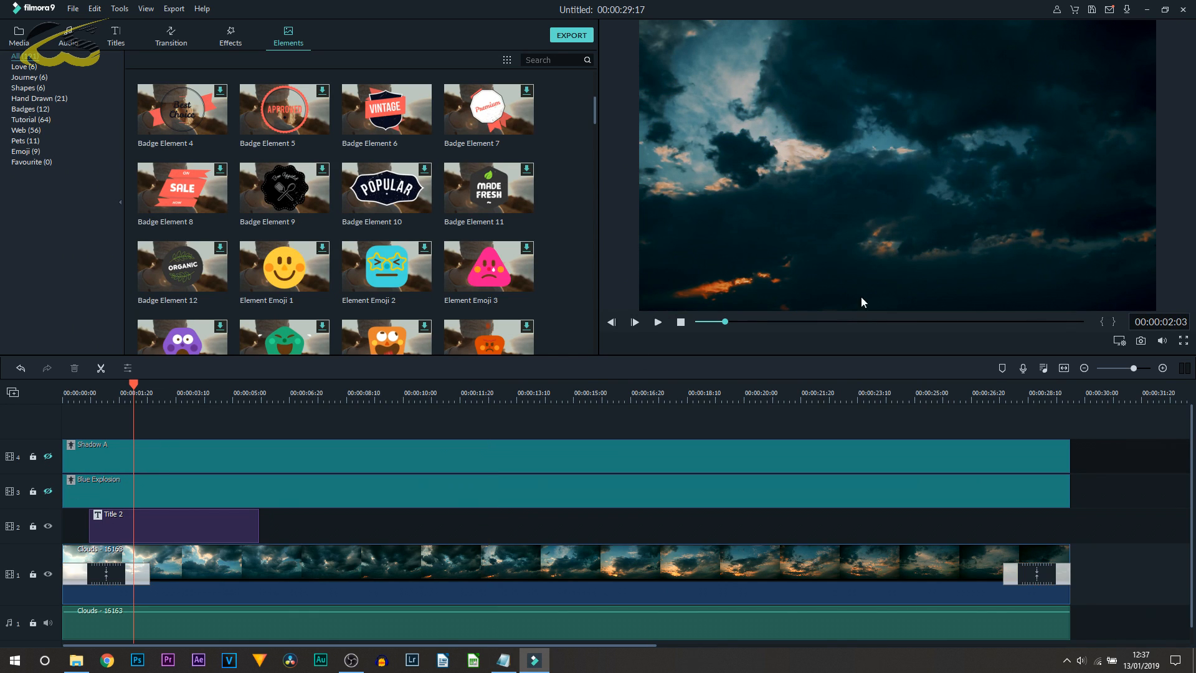
{"action": "left_click", "coordinate": [657, 322]}
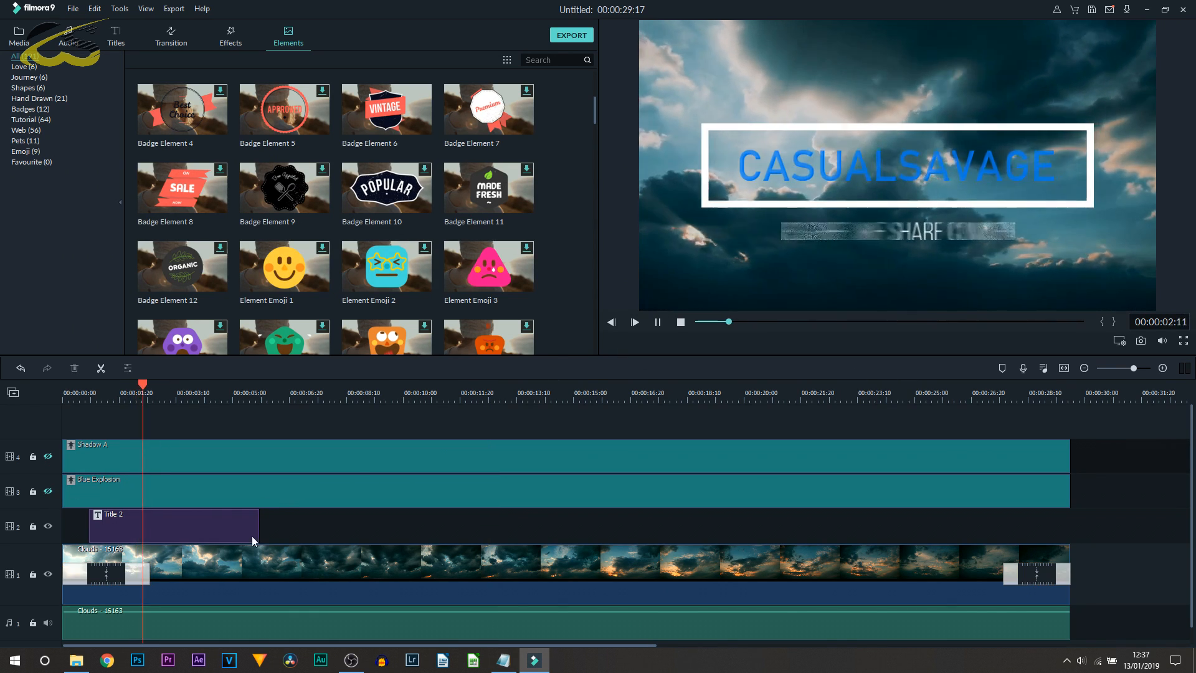
Try the 007 Series 3D LUT on the Clouds clip, then reset its 3D LUT to None
{"action": "double_click", "coordinate": [259, 570]}
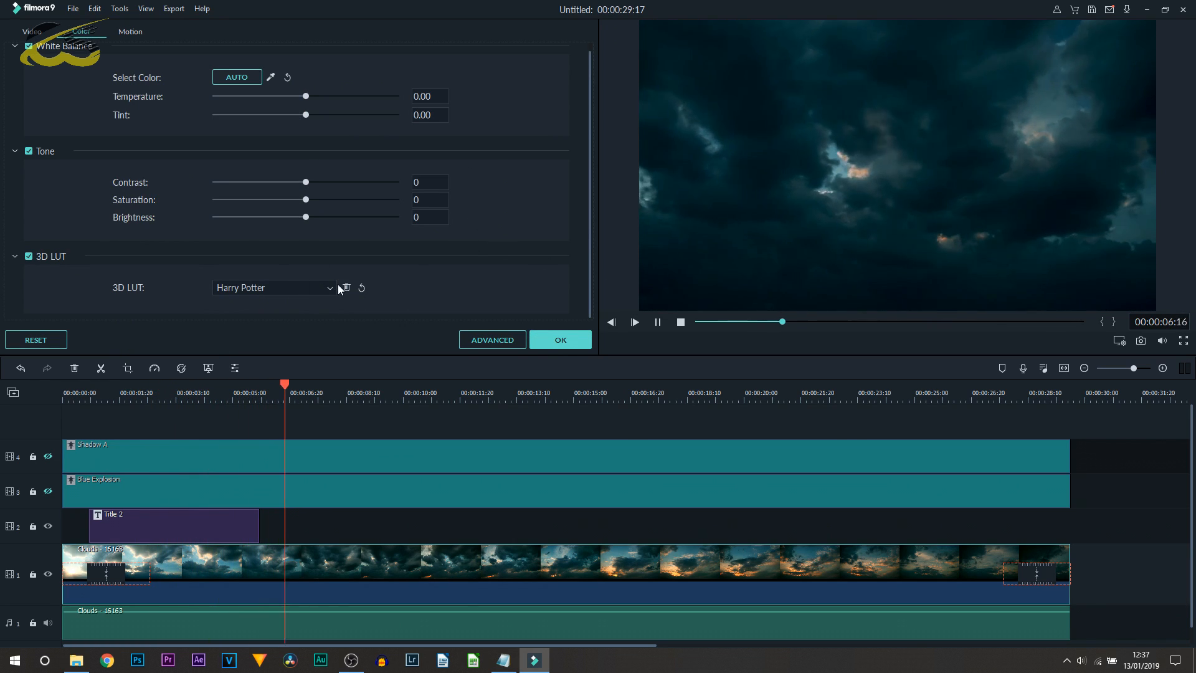
{"action": "left_click", "coordinate": [362, 287]}
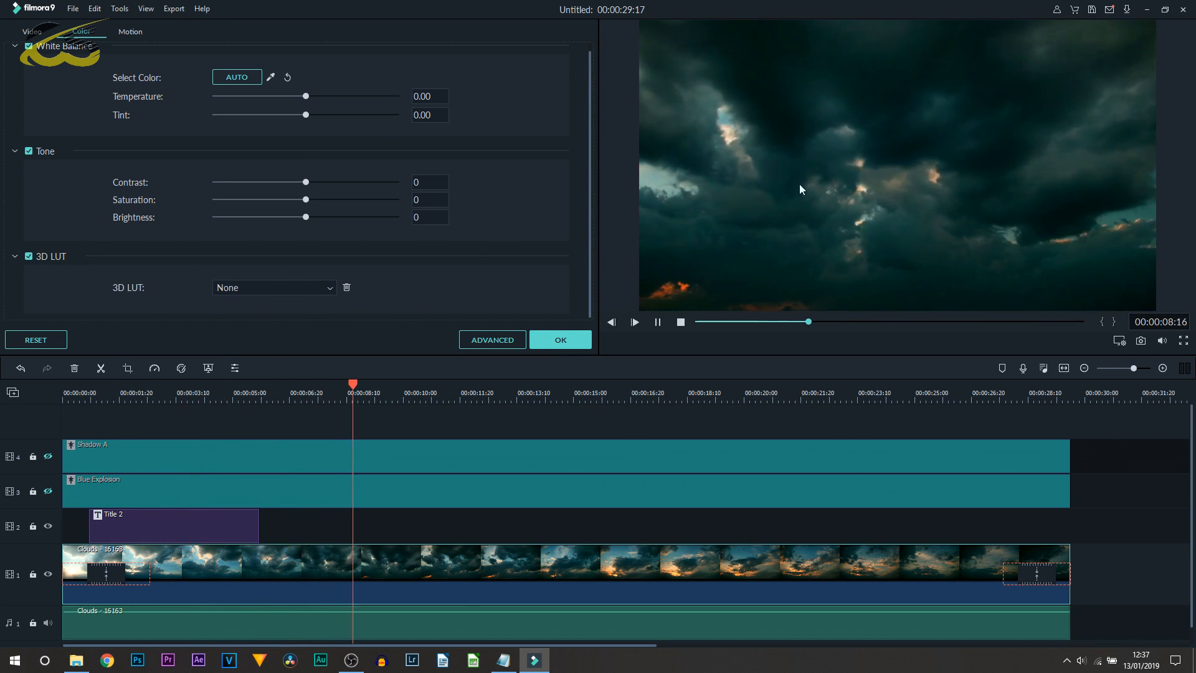
{"action": "left_click", "coordinate": [312, 289]}
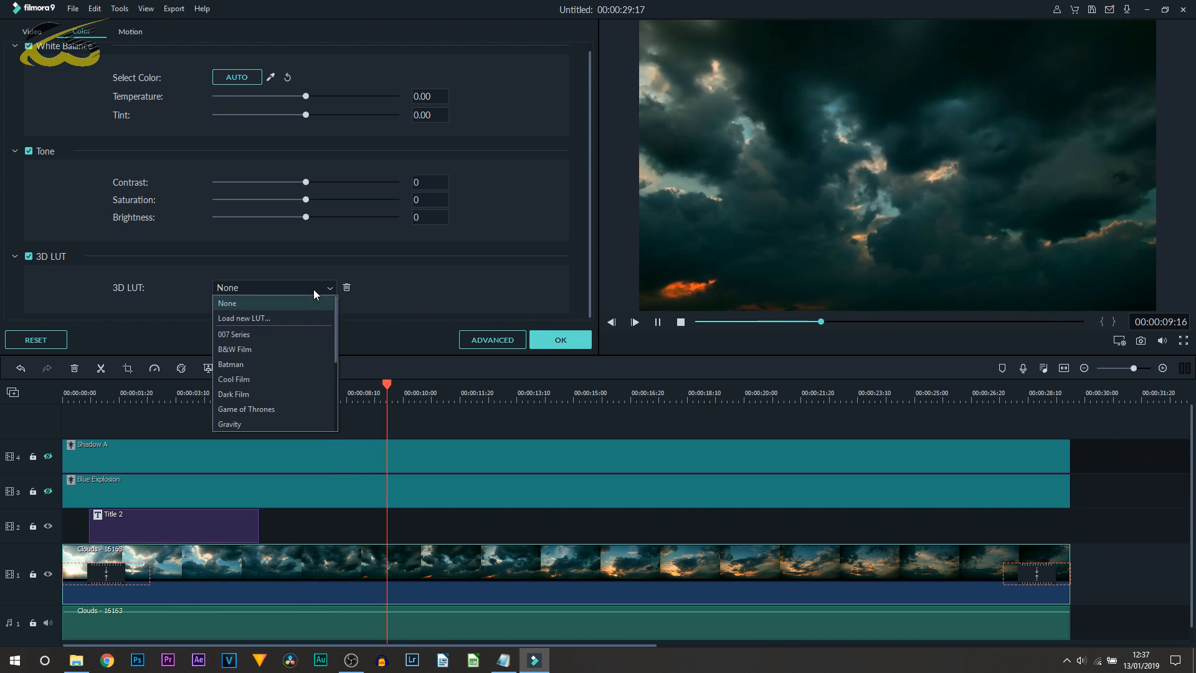
{"action": "left_click", "coordinate": [252, 335]}
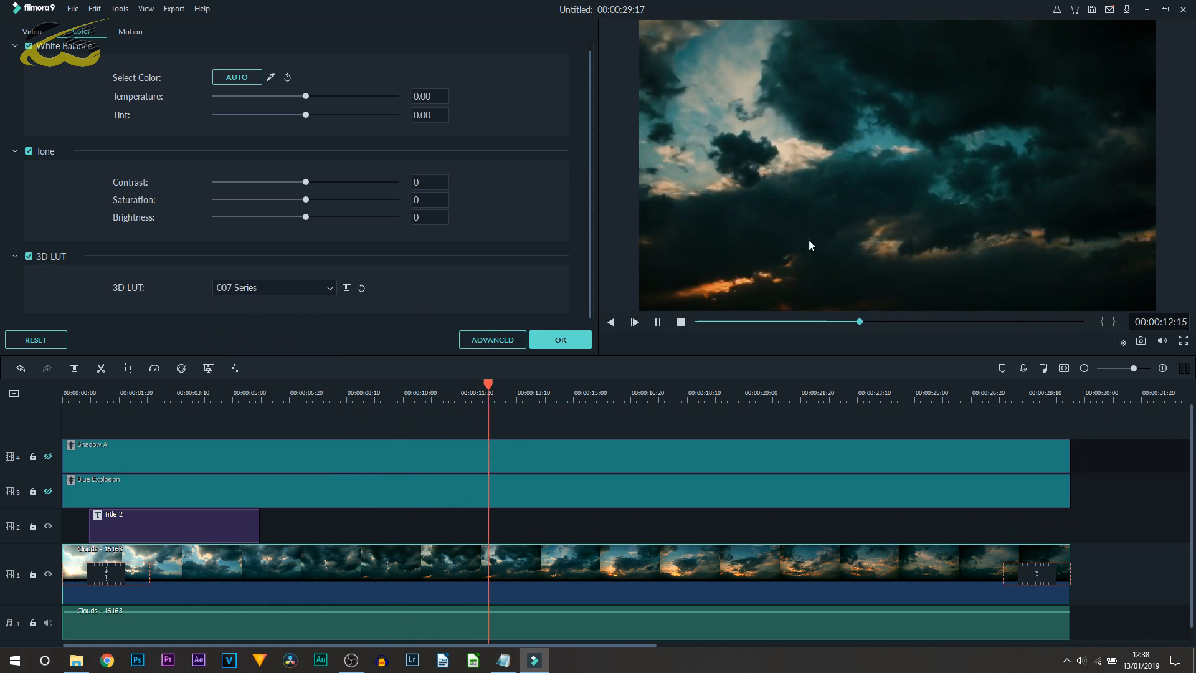
{"action": "left_click", "coordinate": [658, 323]}
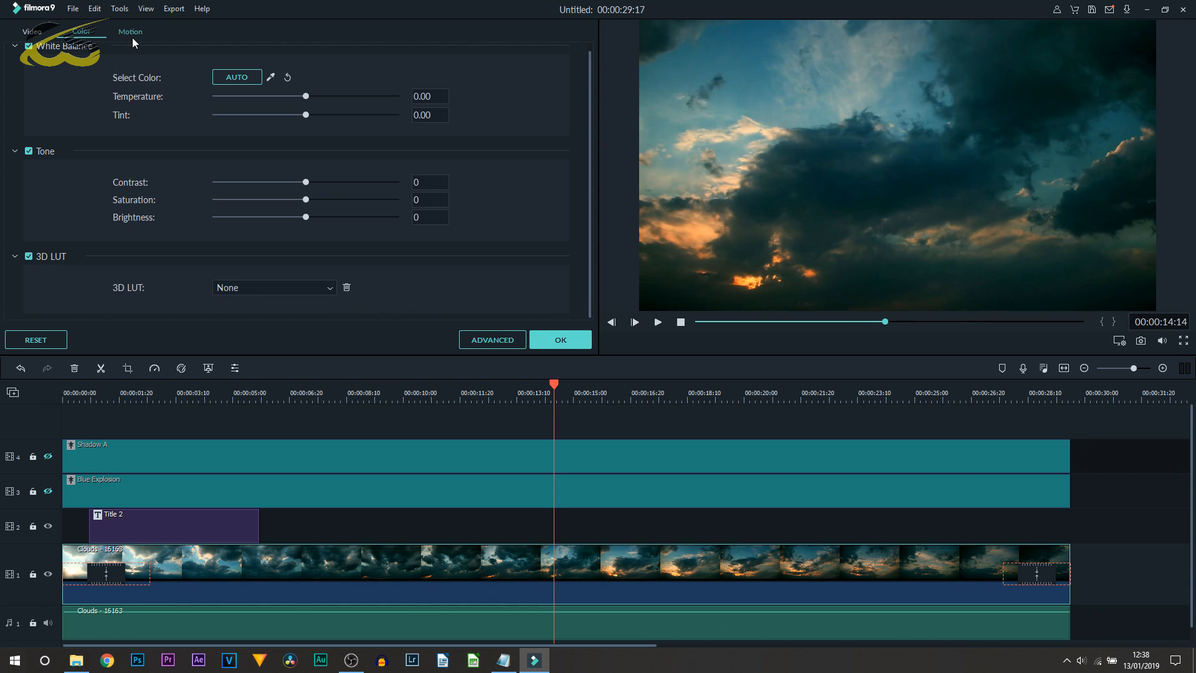
Apply the Boom! motion animation to the Clouds clip and play the timeline from near its beginning
{"action": "left_click", "coordinate": [132, 36]}
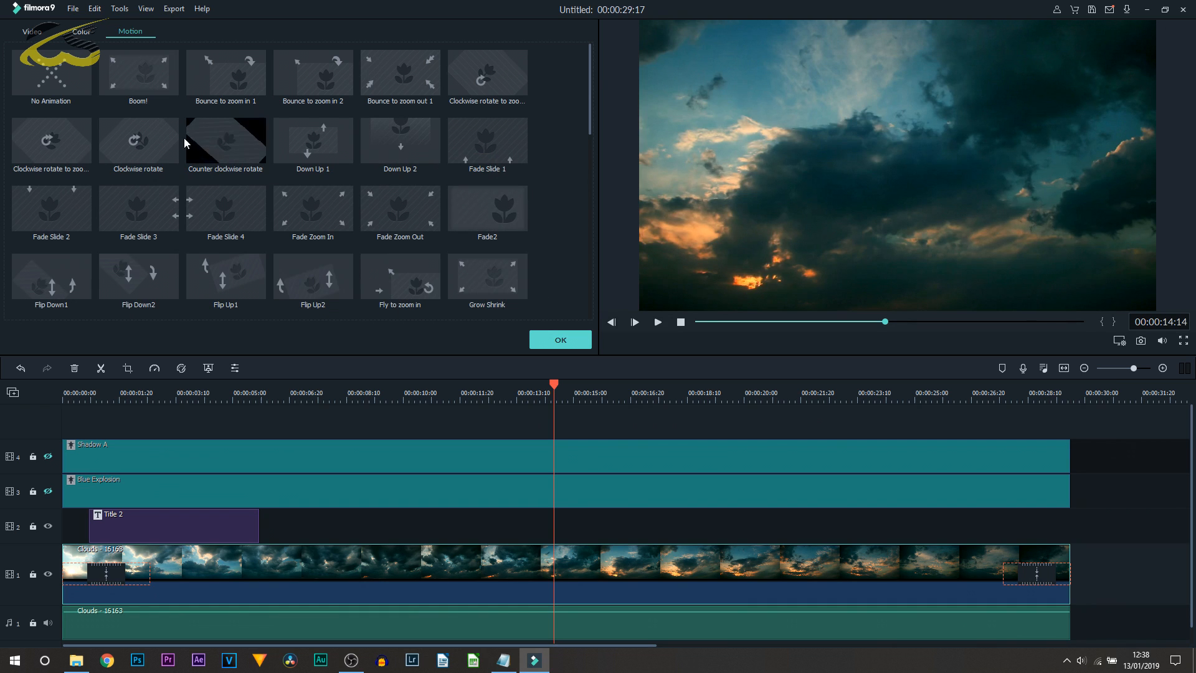
{"action": "double_click", "coordinate": [148, 79]}
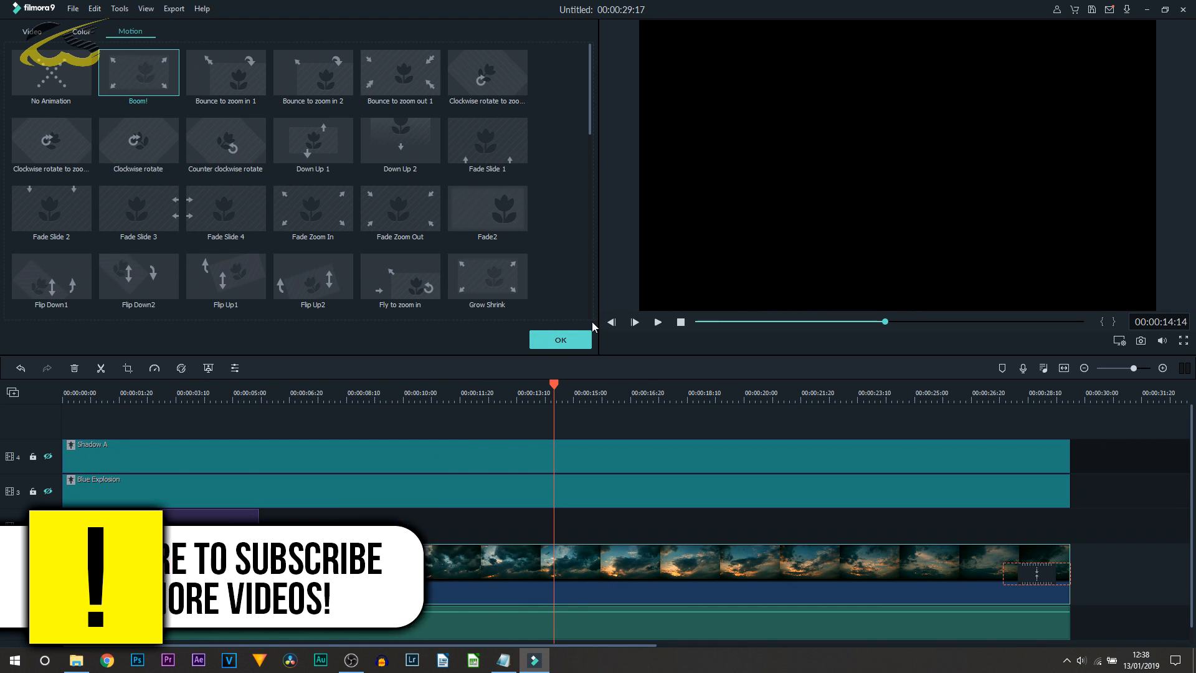
{"action": "left_click", "coordinate": [69, 394]}
{"action": "left_click", "coordinate": [656, 321]}
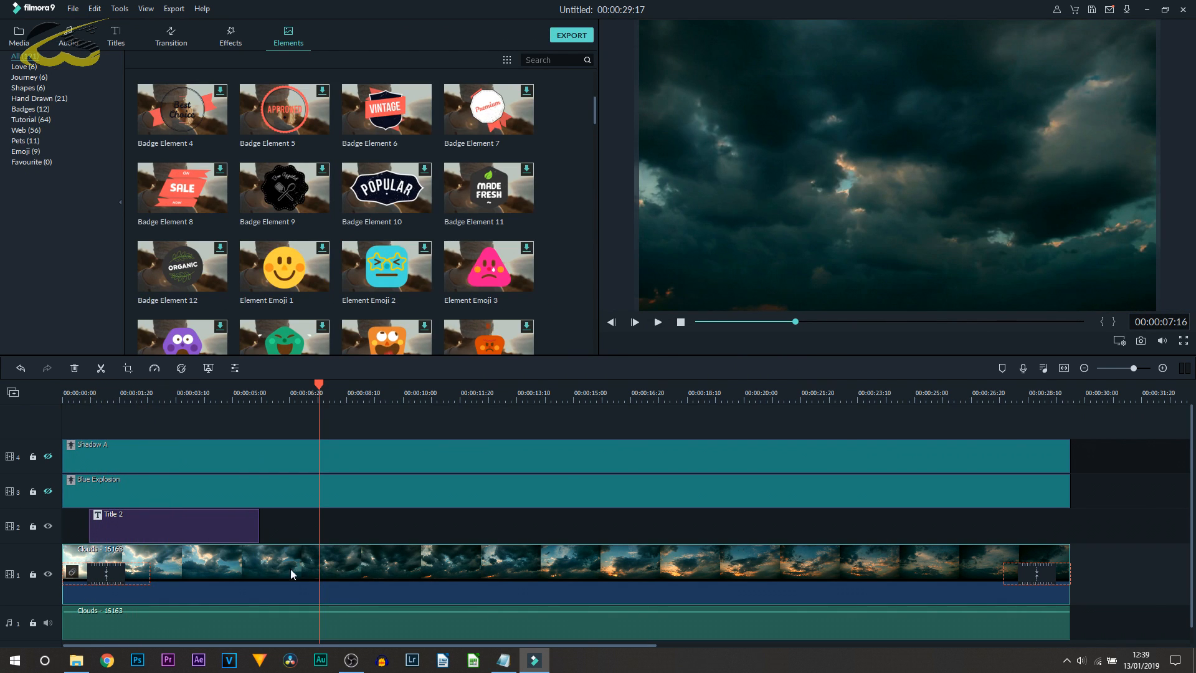
Speed up the Clouds clip on track 1 to about 16.12x with Speed and Duration
{"action": "left_click", "coordinate": [312, 558]}
{"action": "right_click", "coordinate": [312, 558]}
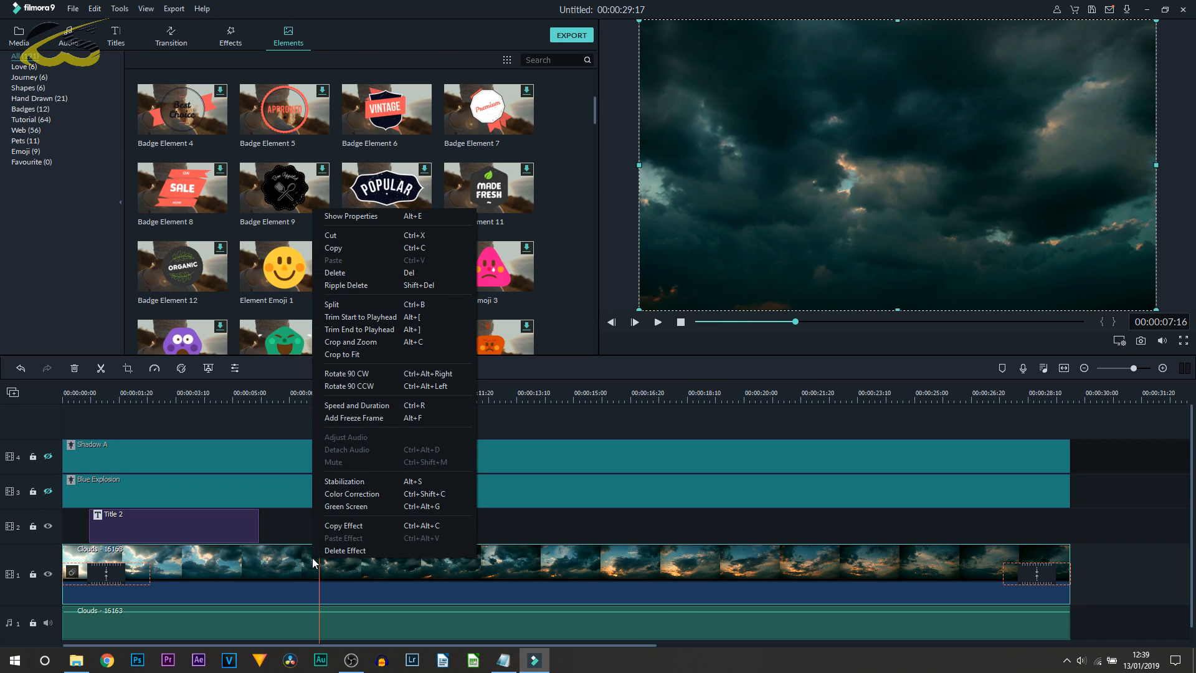
{"action": "left_click", "coordinate": [393, 405]}
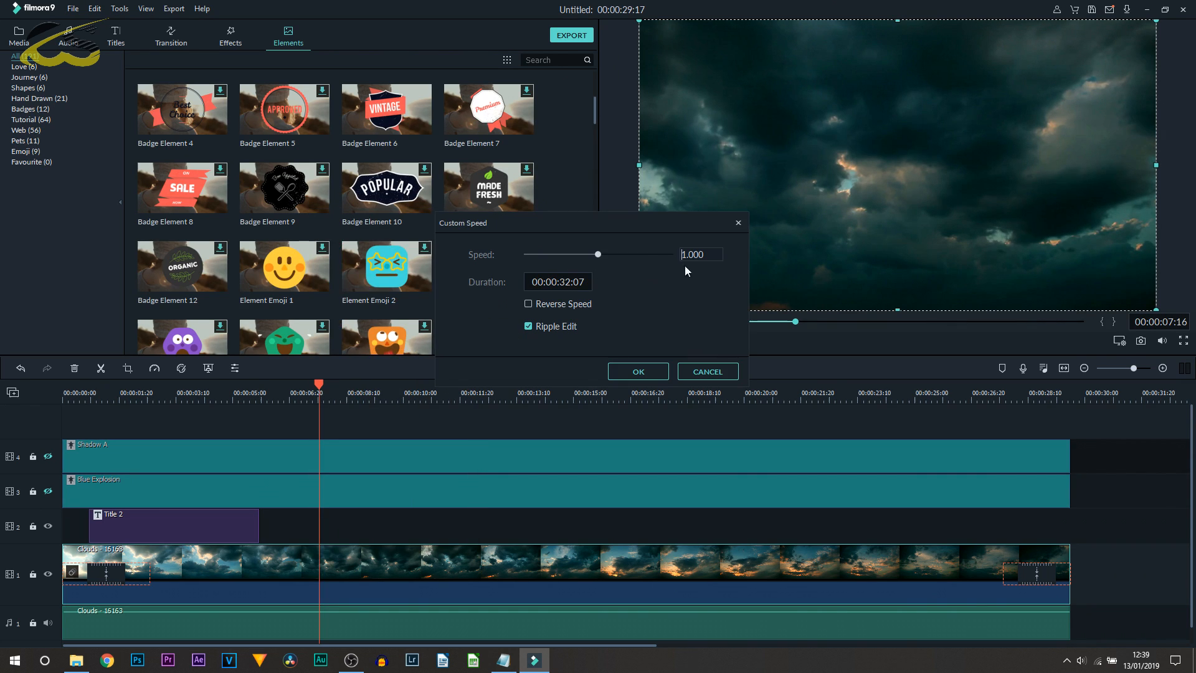
{"action": "left_click_drag", "start_coordinate": [597, 252], "coordinate": [613, 321]}
{"action": "left_click", "coordinate": [648, 376]}
Delete the transition on the sped-up Clouds clip and play the timeline from the start
{"action": "left_click", "coordinate": [84, 405]}
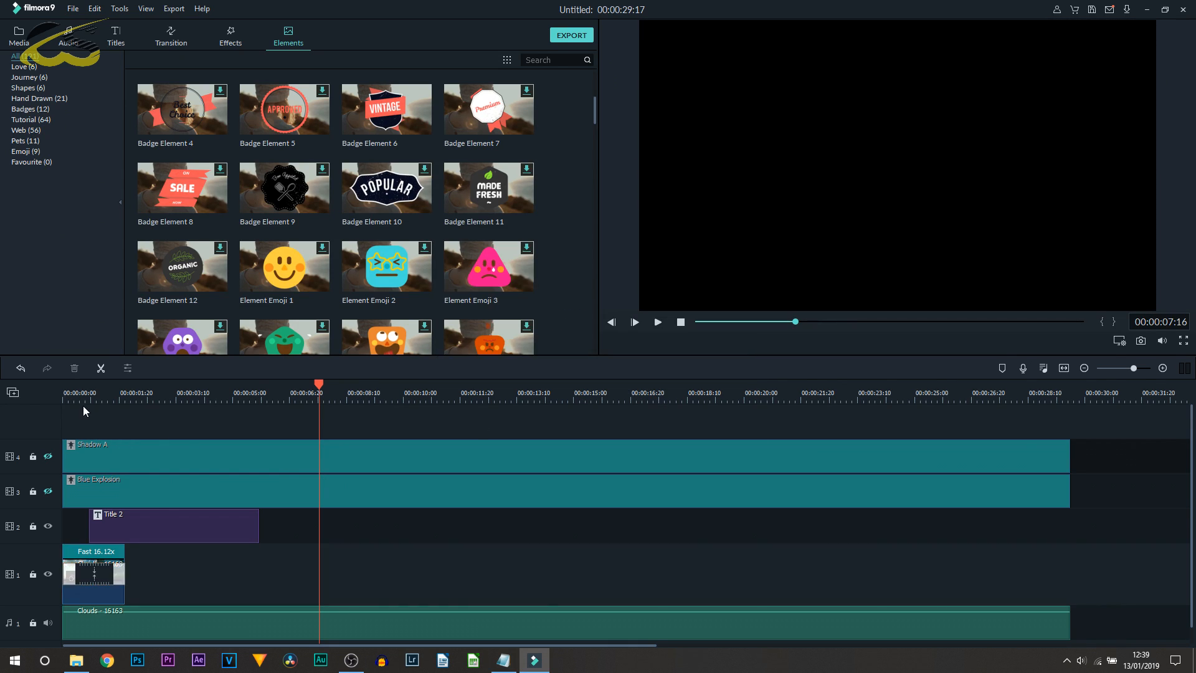
{"action": "left_click", "coordinate": [78, 398]}
{"action": "left_click", "coordinate": [114, 576]}
{"action": "key", "text": "Delete"}
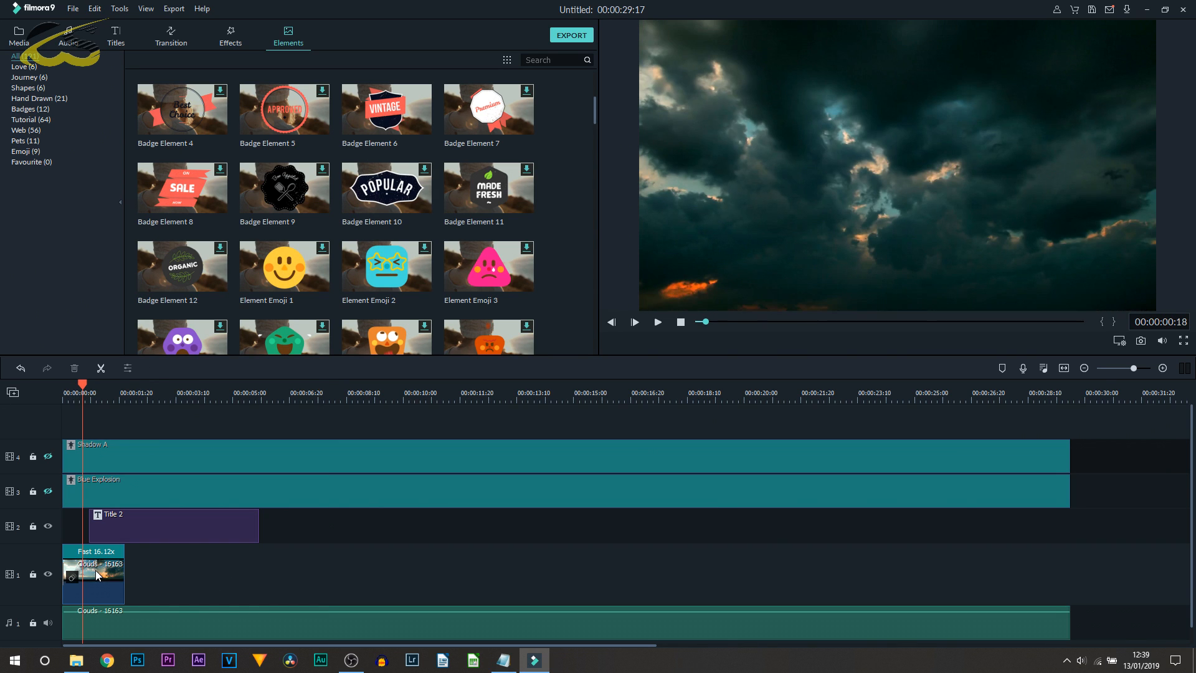
{"action": "left_click_drag", "start_coordinate": [80, 383], "coordinate": [63, 382]}
{"action": "left_click", "coordinate": [657, 322]}
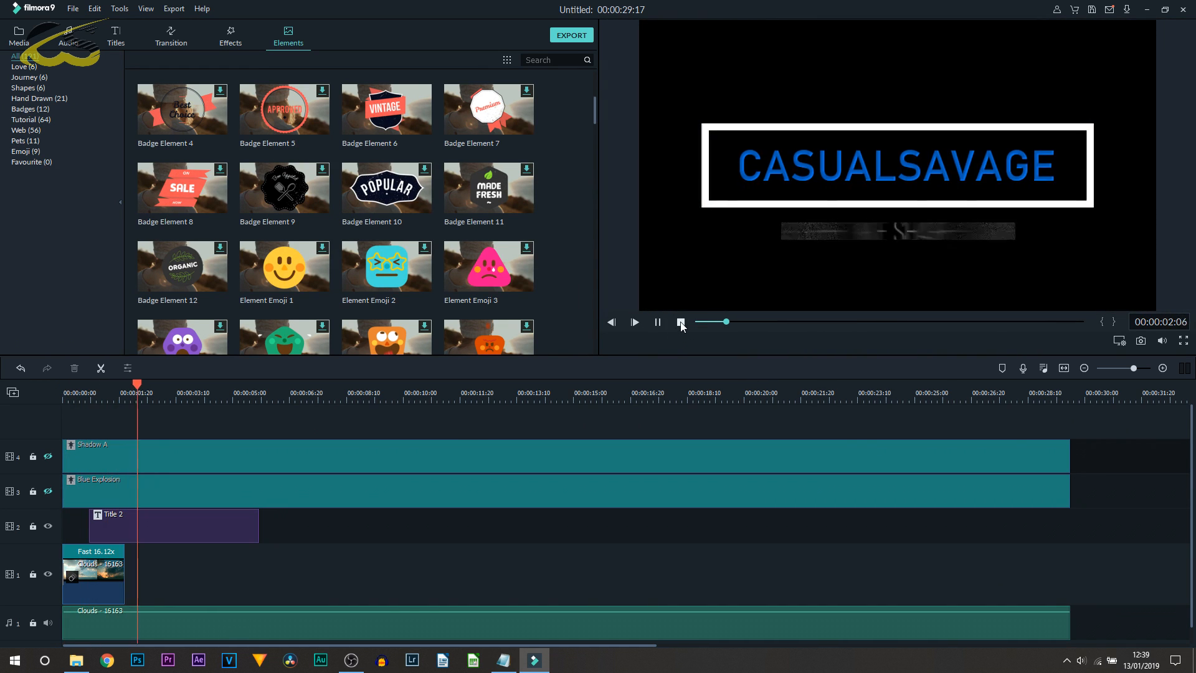
{"action": "left_click", "coordinate": [680, 322]}
{"action": "left_click_drag", "start_coordinate": [160, 382], "coordinate": [108, 383]}
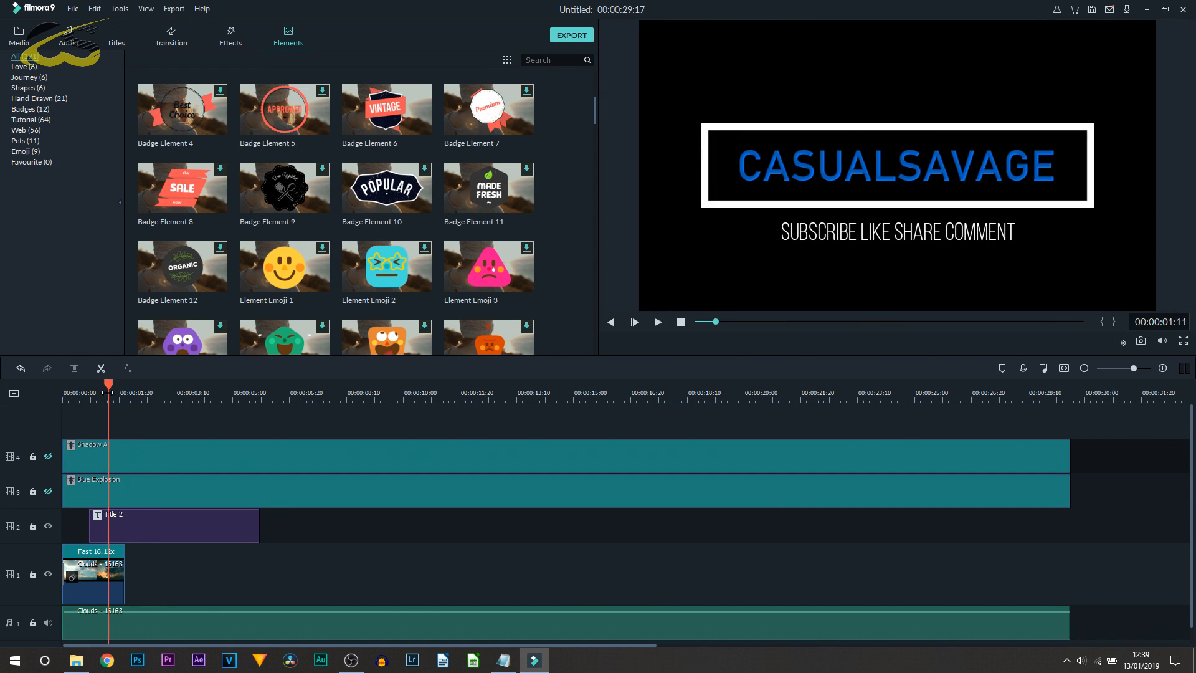
Set the Clouds clip's speed to about 2.67x with Speed and Duration
{"action": "right_click", "coordinate": [86, 572]}
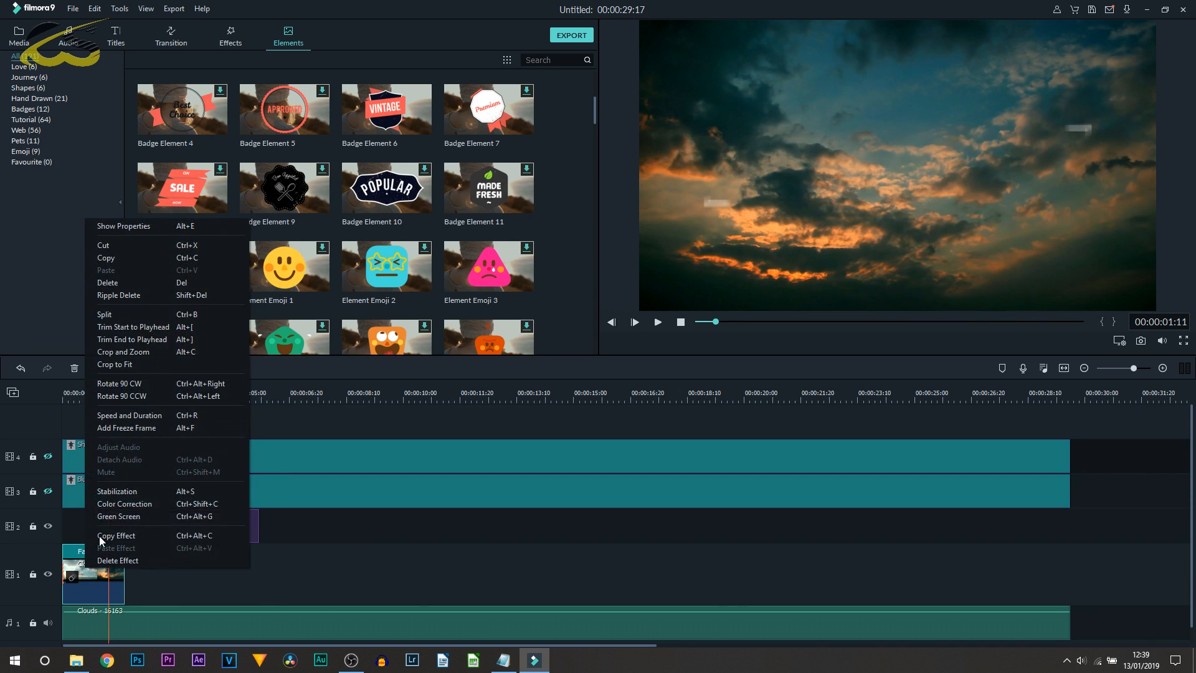
{"action": "left_click", "coordinate": [208, 414]}
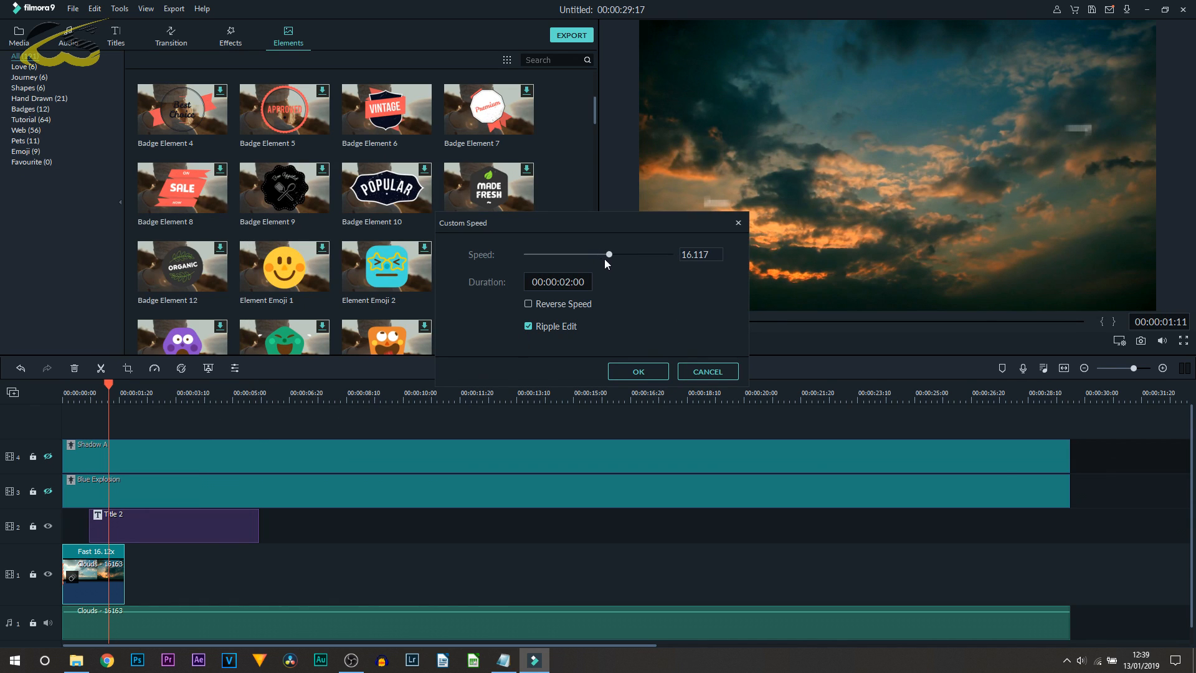
{"action": "left_click_drag", "start_coordinate": [609, 258], "coordinate": [560, 262]}
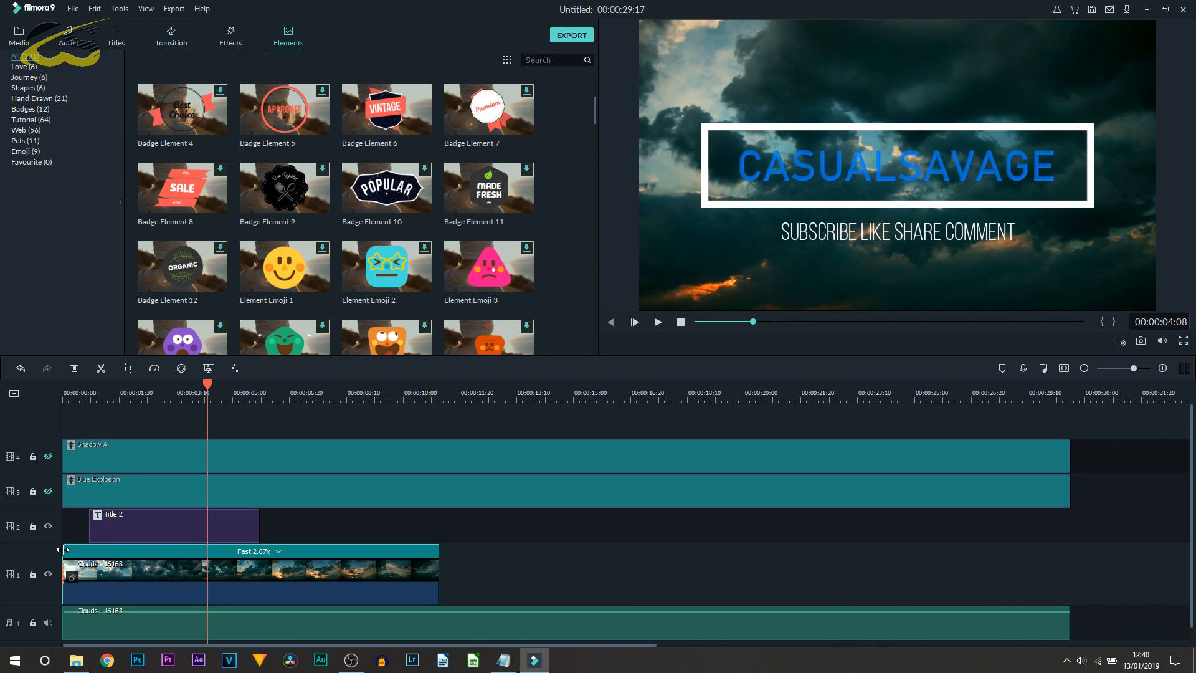
Trim about 00:00:01:10 off the start and about 00:00:01:12 off the end of the Clouds clip
{"action": "left_click_drag", "start_coordinate": [63, 563], "coordinate": [102, 563]}
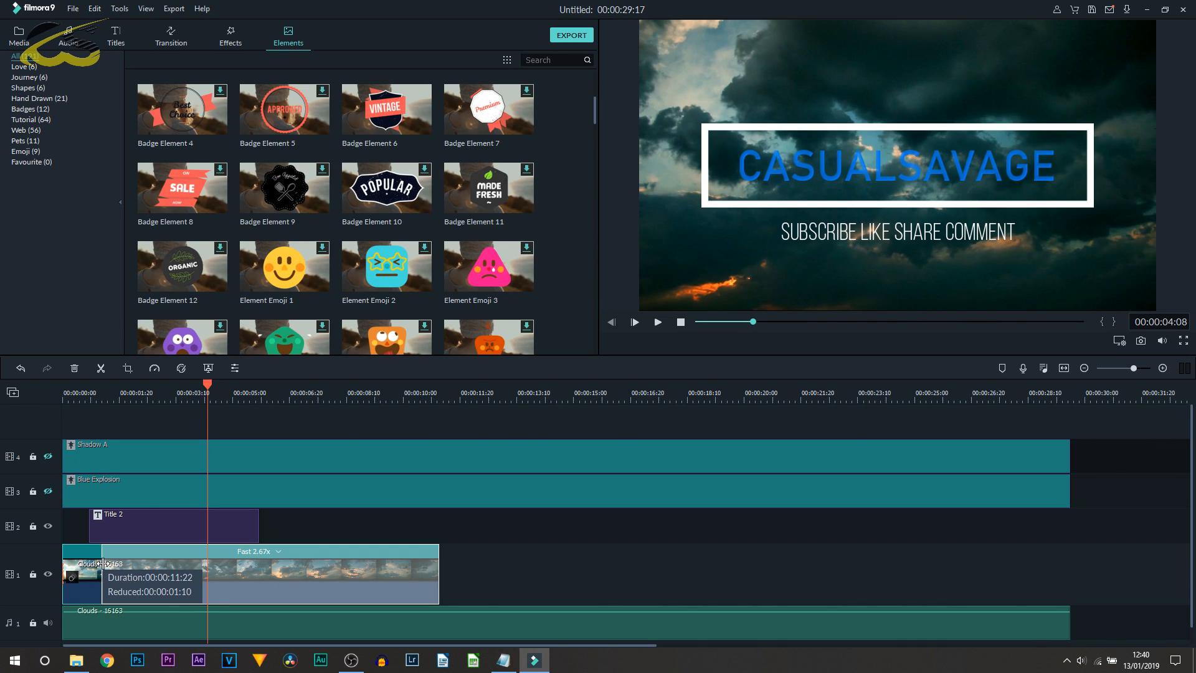
{"action": "left_click_drag", "start_coordinate": [102, 563], "coordinate": [102, 563]}
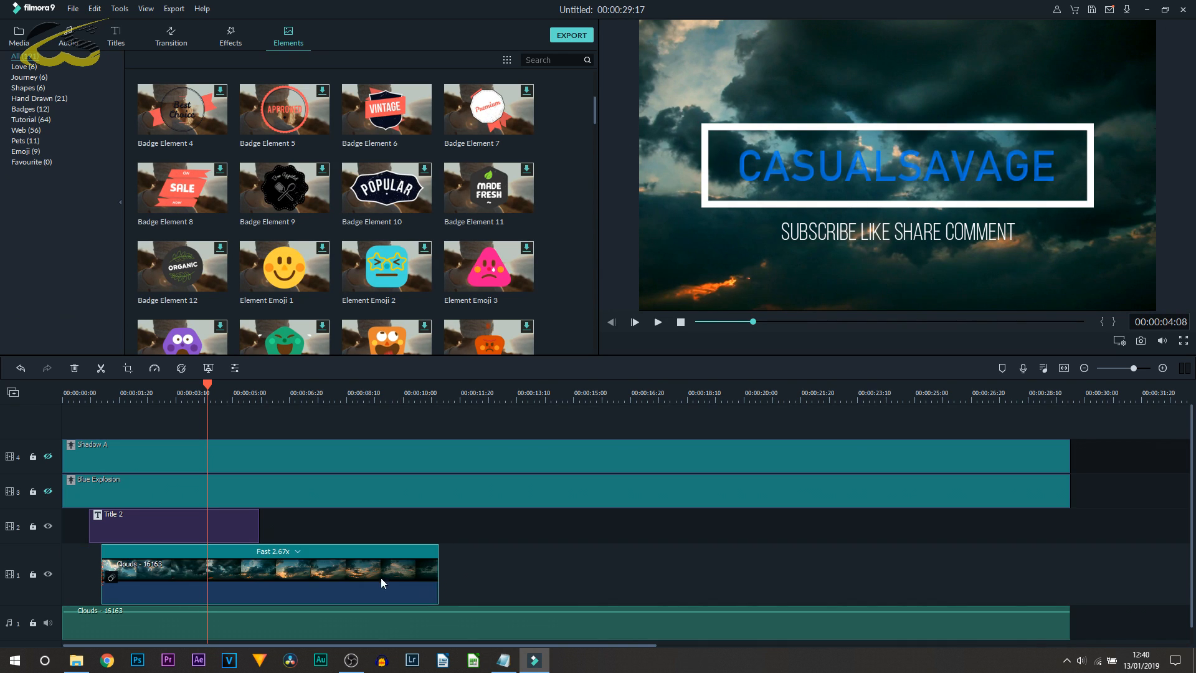
{"action": "left_click_drag", "start_coordinate": [441, 560], "coordinate": [397, 571]}
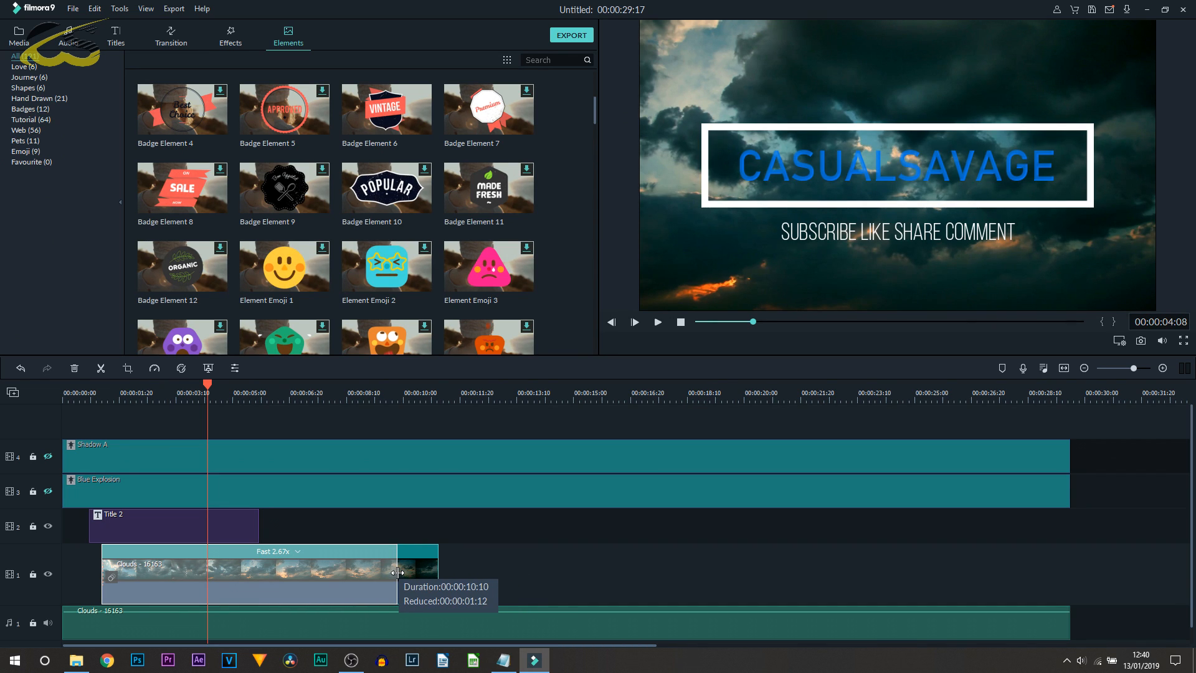
{"action": "left_click_drag", "start_coordinate": [397, 572], "coordinate": [398, 572]}
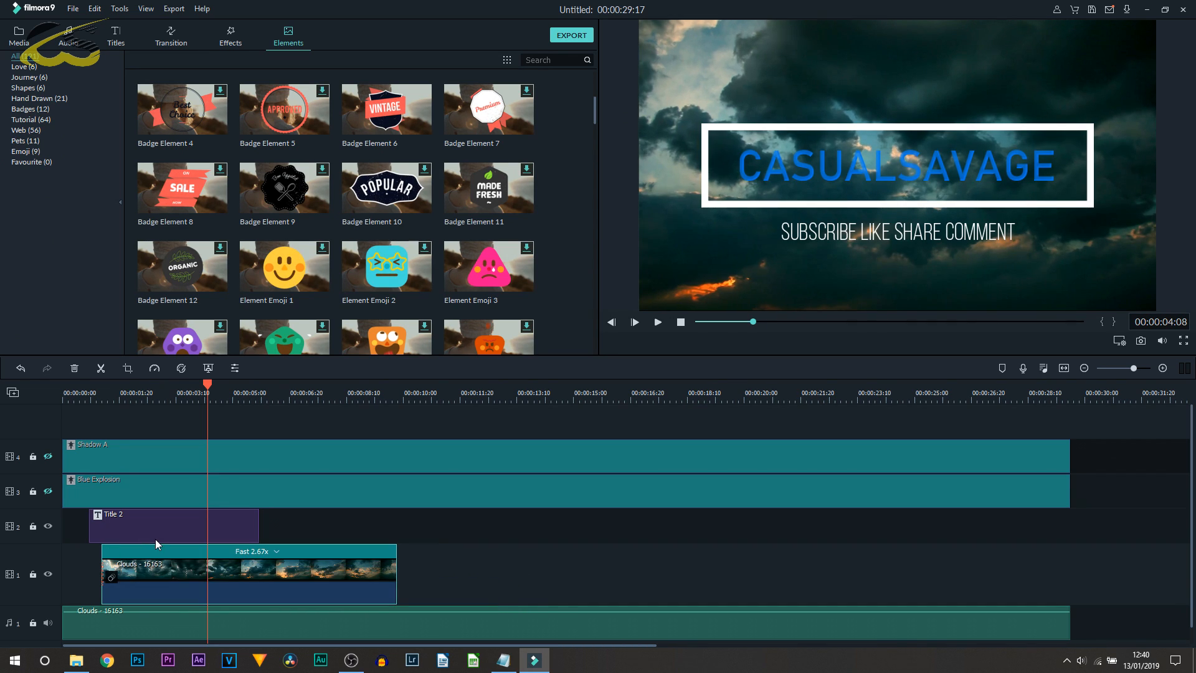
Split the Clouds clip on track 1 at 00:00:04:08
{"action": "left_click", "coordinate": [228, 554]}
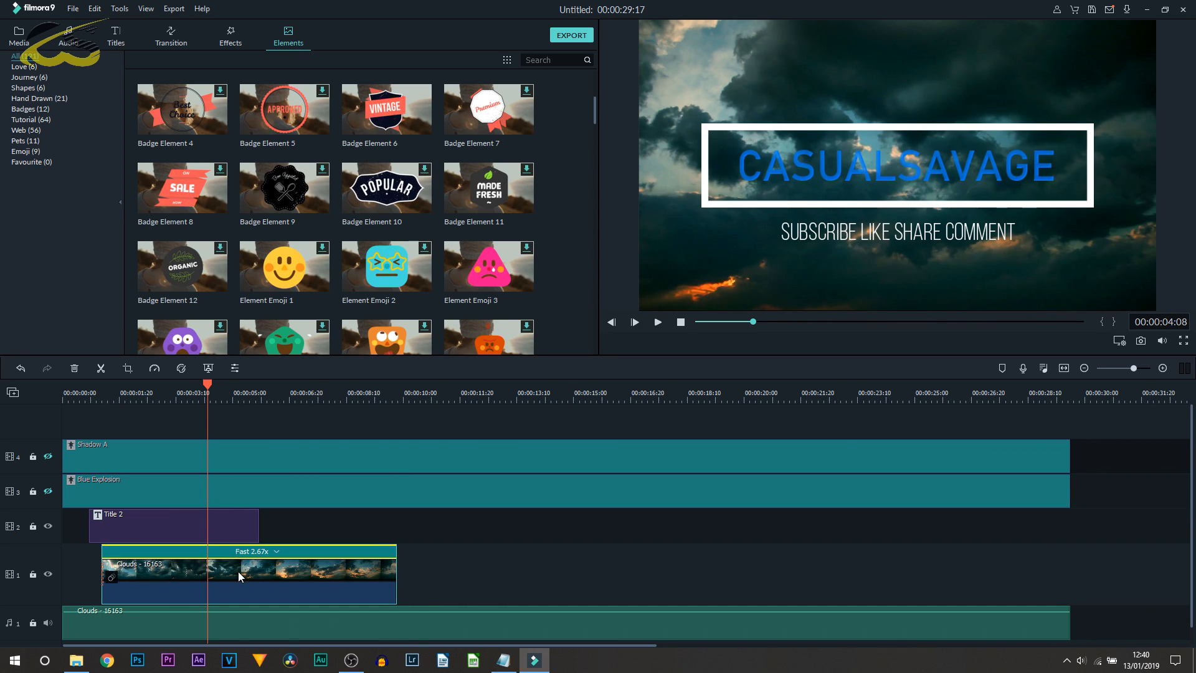
{"action": "left_click", "coordinate": [98, 372]}
{"action": "left_click_drag", "start_coordinate": [281, 578], "coordinate": [442, 581]}
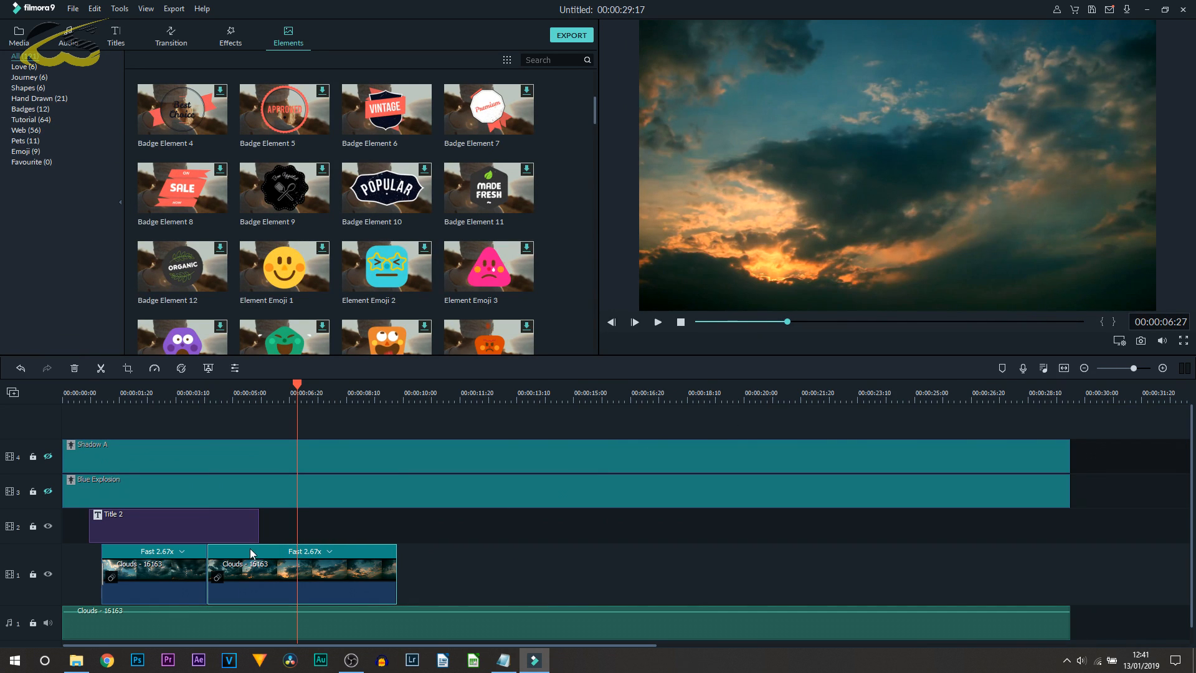
Examine the second Clouds segment's advanced color correction adjustments: White Balance, Color, Light, HSL and Vignette
{"action": "right_click", "coordinate": [294, 566]}
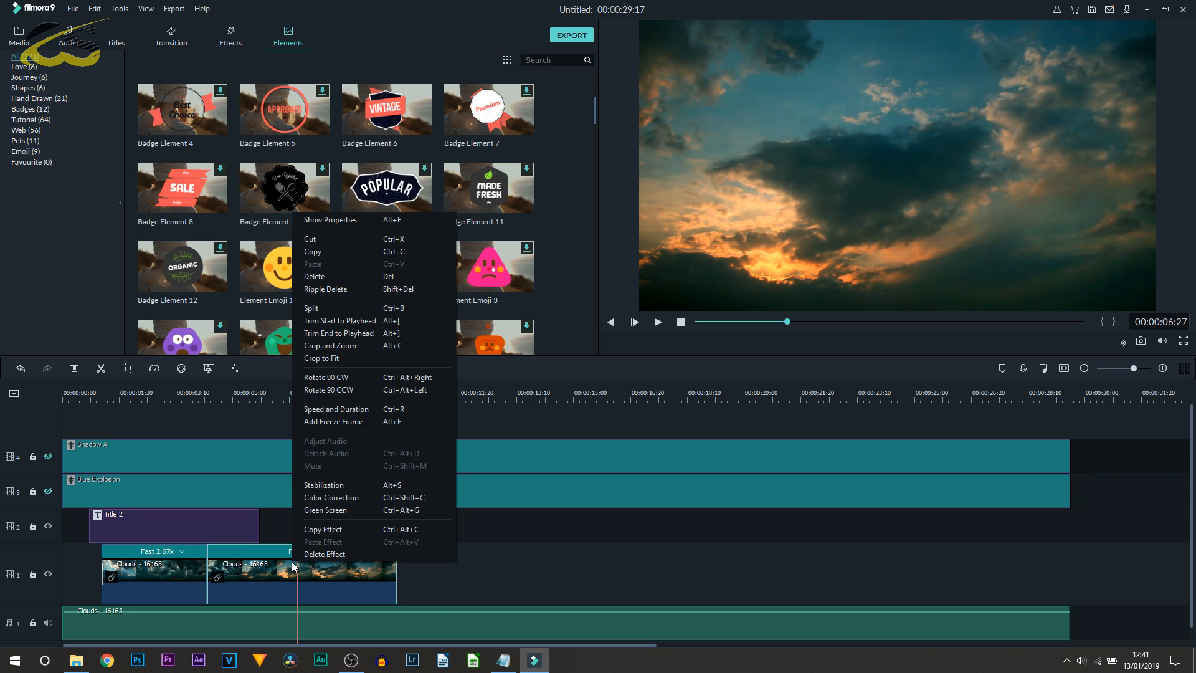
{"action": "left_click", "coordinate": [354, 497]}
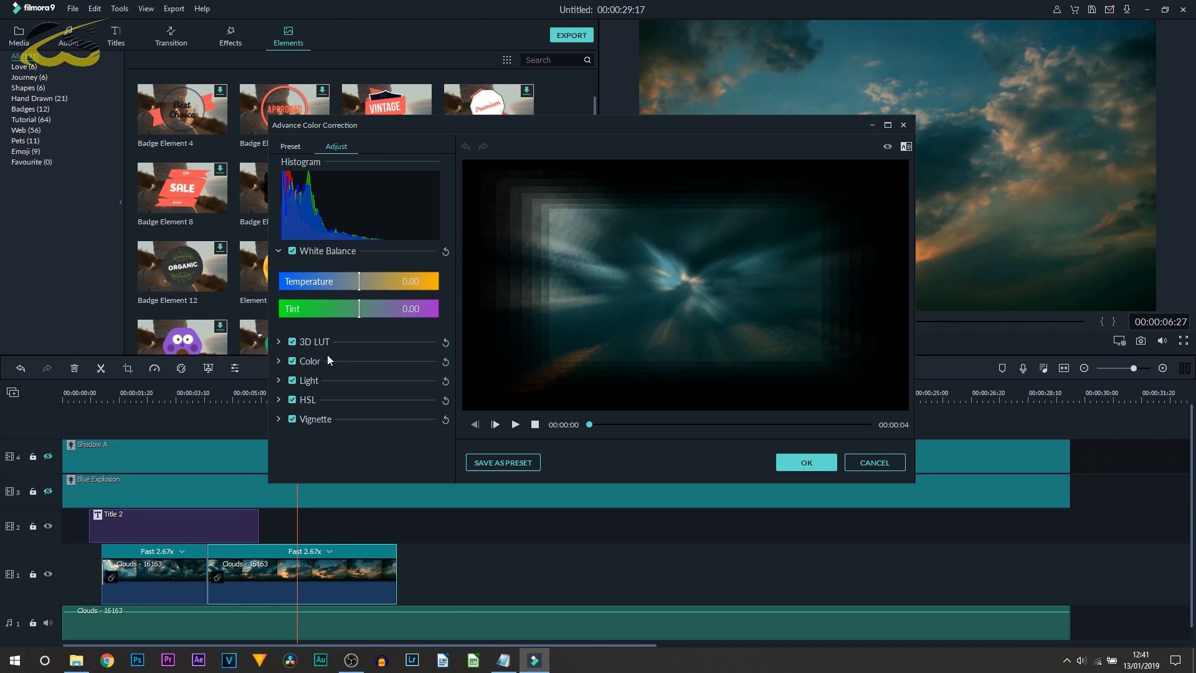
{"action": "left_click", "coordinate": [276, 365]}
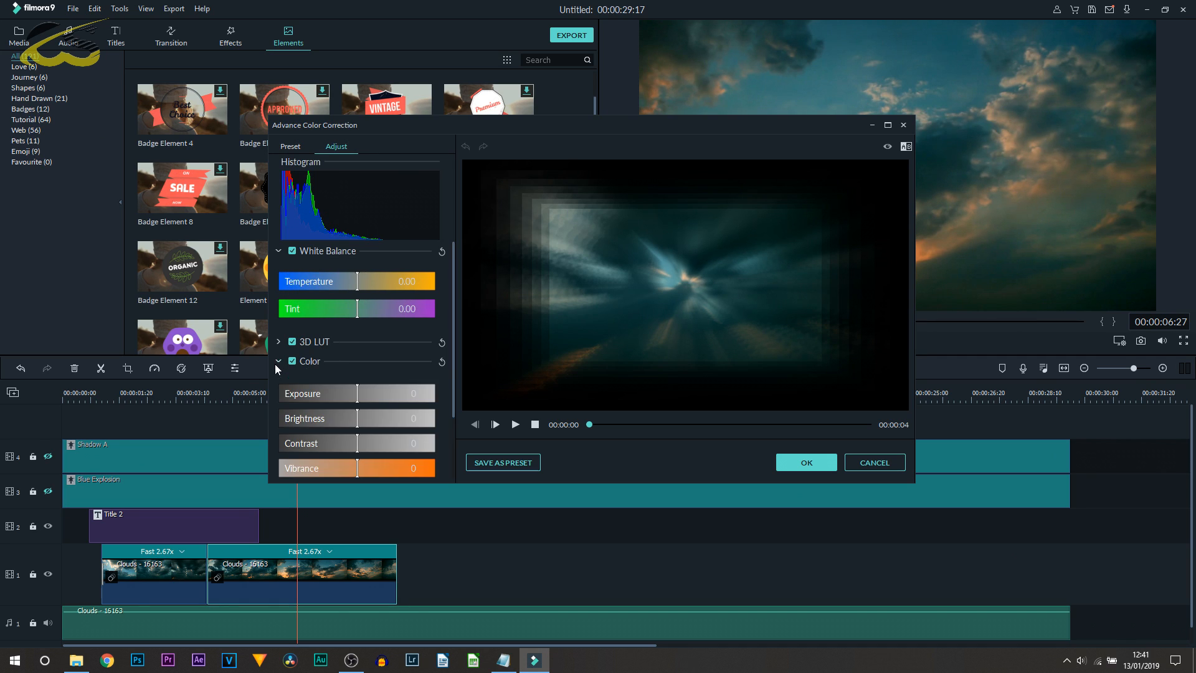
{"action": "scroll", "coordinate": [386, 406], "scroll_direction": "down", "scroll_amount": 2}
{"action": "left_click", "coordinate": [277, 437]}
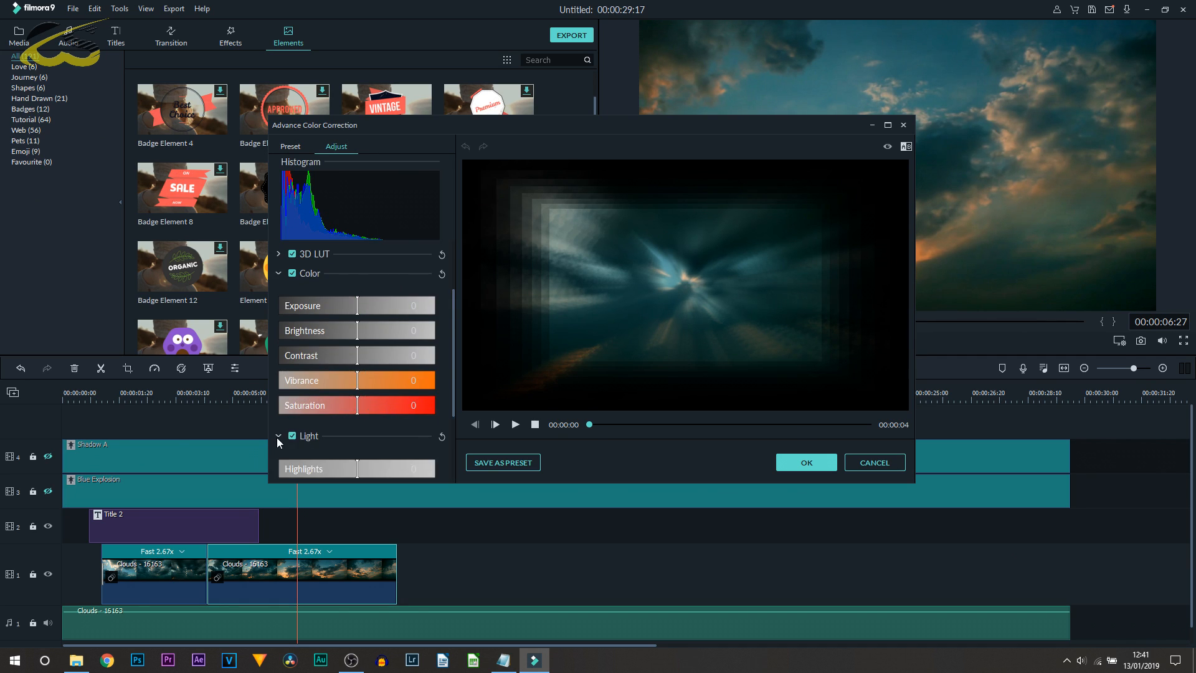
{"action": "scroll", "coordinate": [277, 437], "scroll_direction": "down", "scroll_amount": 2}
{"action": "left_click", "coordinate": [278, 453]}
{"action": "scroll", "coordinate": [279, 447], "scroll_direction": "down", "scroll_amount": 2}
{"action": "left_click", "coordinate": [279, 473]}
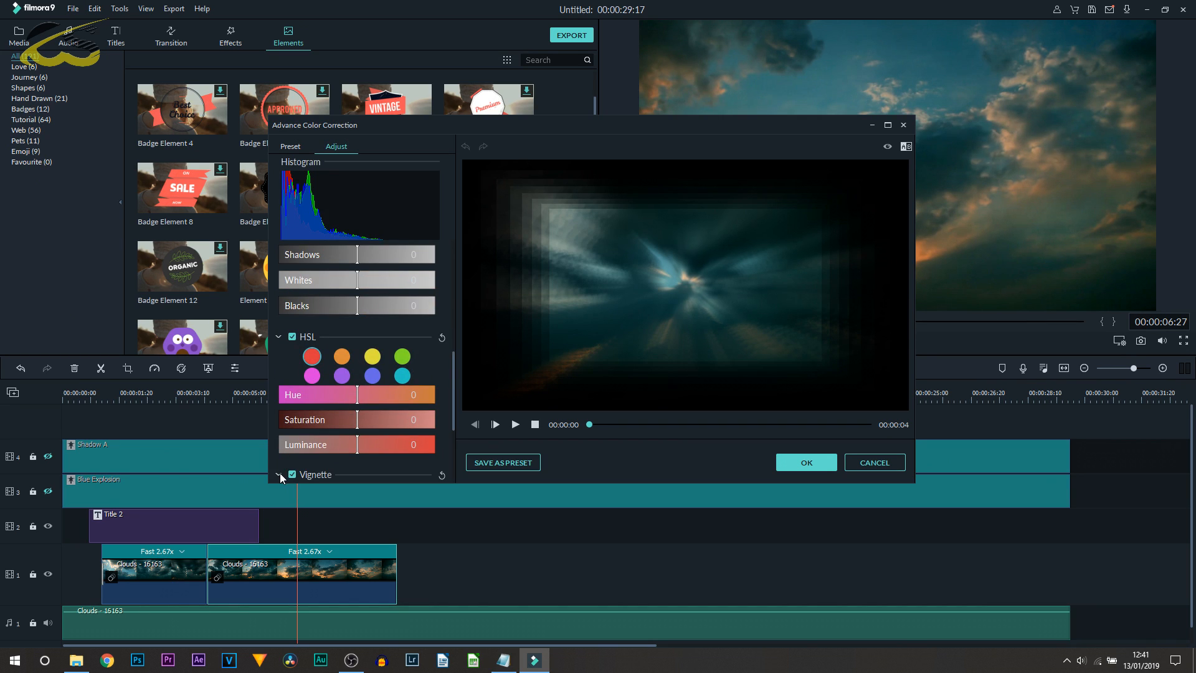
{"action": "scroll", "coordinate": [279, 472], "scroll_direction": "down", "scroll_amount": 2}
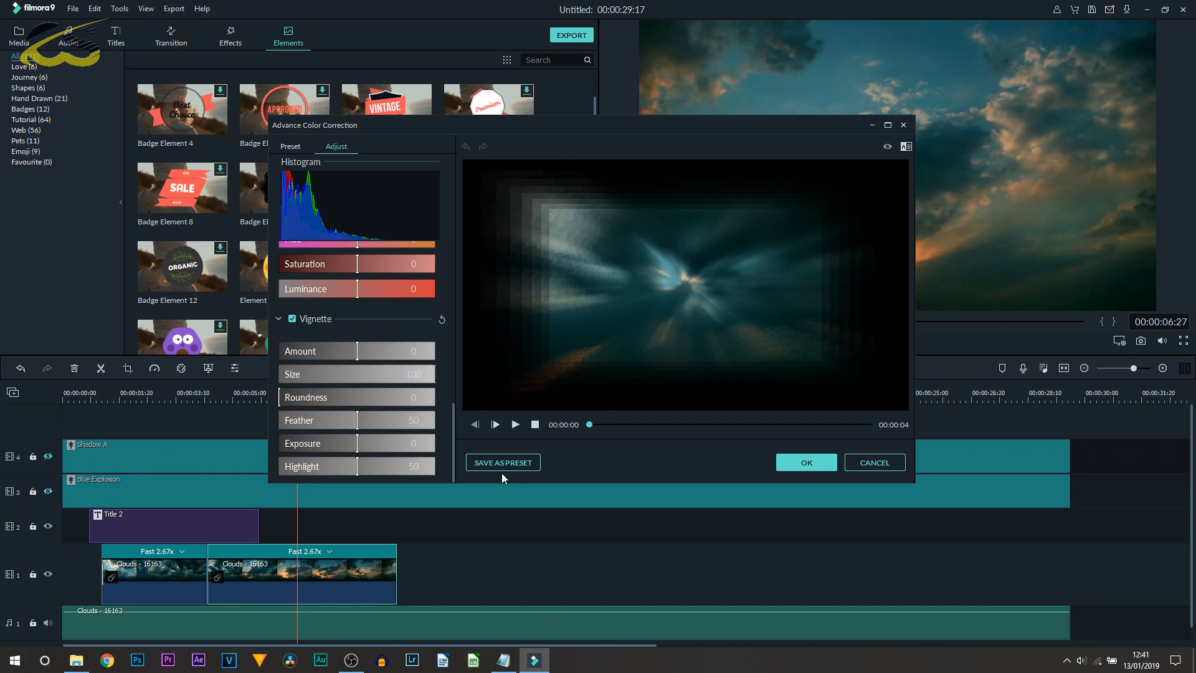
Browse the color correction presets and apply Warm Max to the second Clouds segment
{"action": "left_click", "coordinate": [286, 149]}
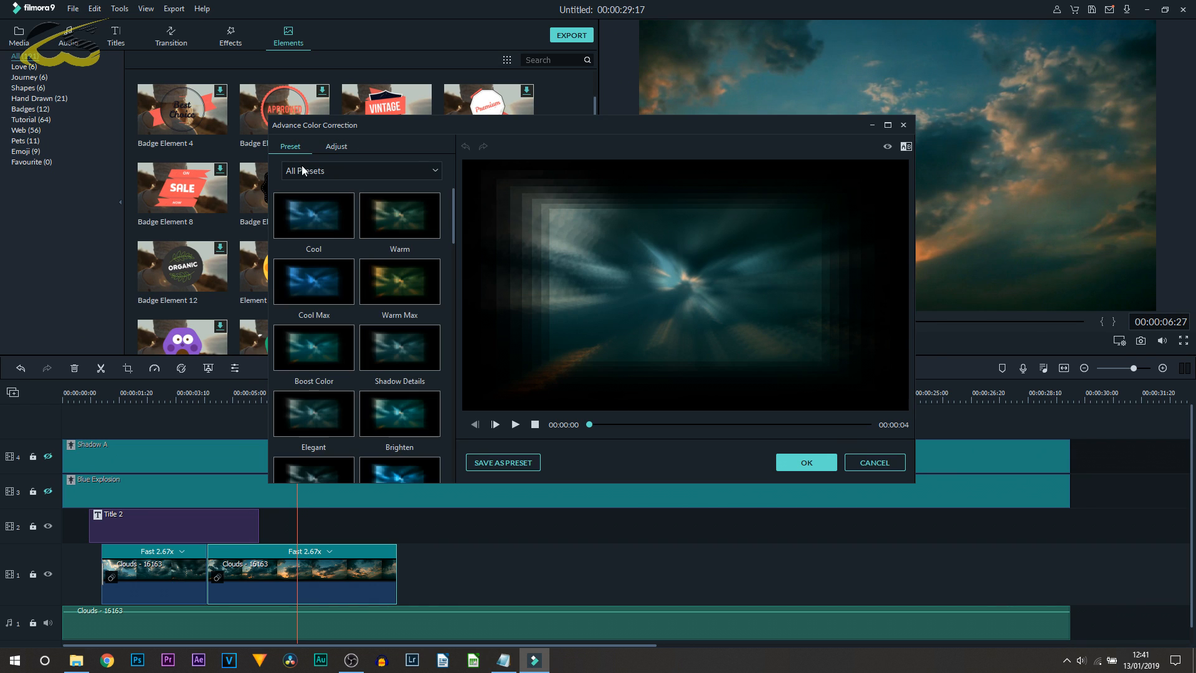
{"action": "scroll", "coordinate": [353, 392], "scroll_direction": "down", "scroll_amount": 10}
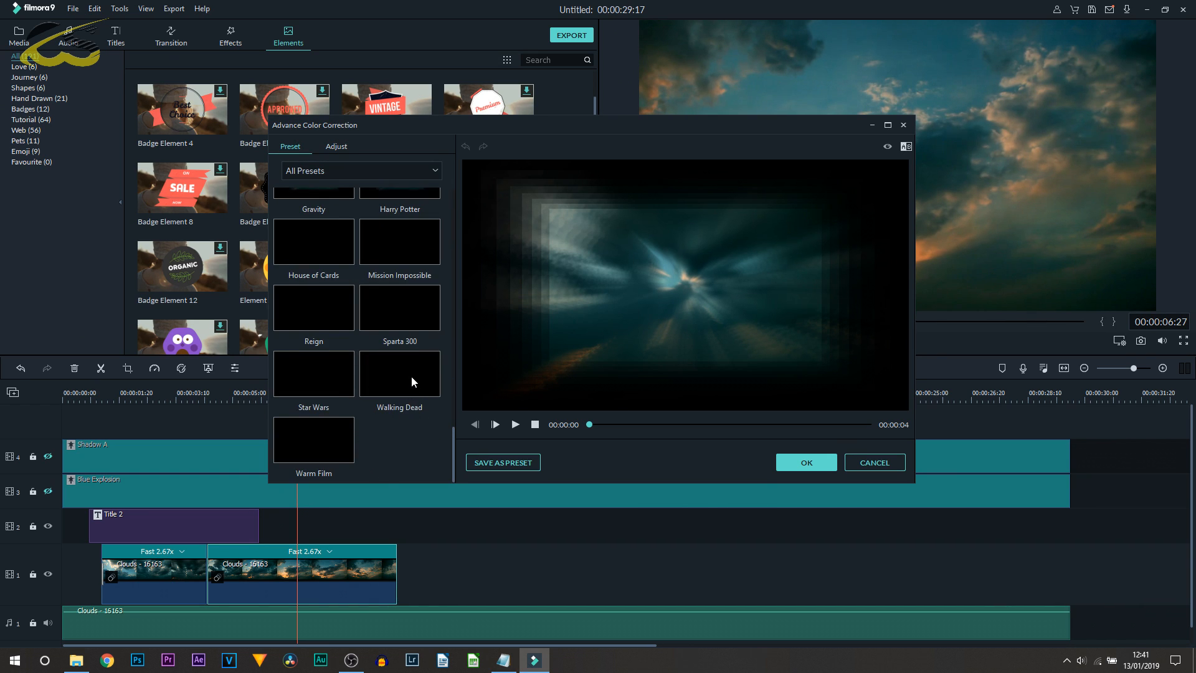
{"action": "scroll", "coordinate": [411, 377], "scroll_direction": "up", "scroll_amount": 5}
{"action": "scroll", "coordinate": [401, 365], "scroll_direction": "up", "scroll_amount": 5}
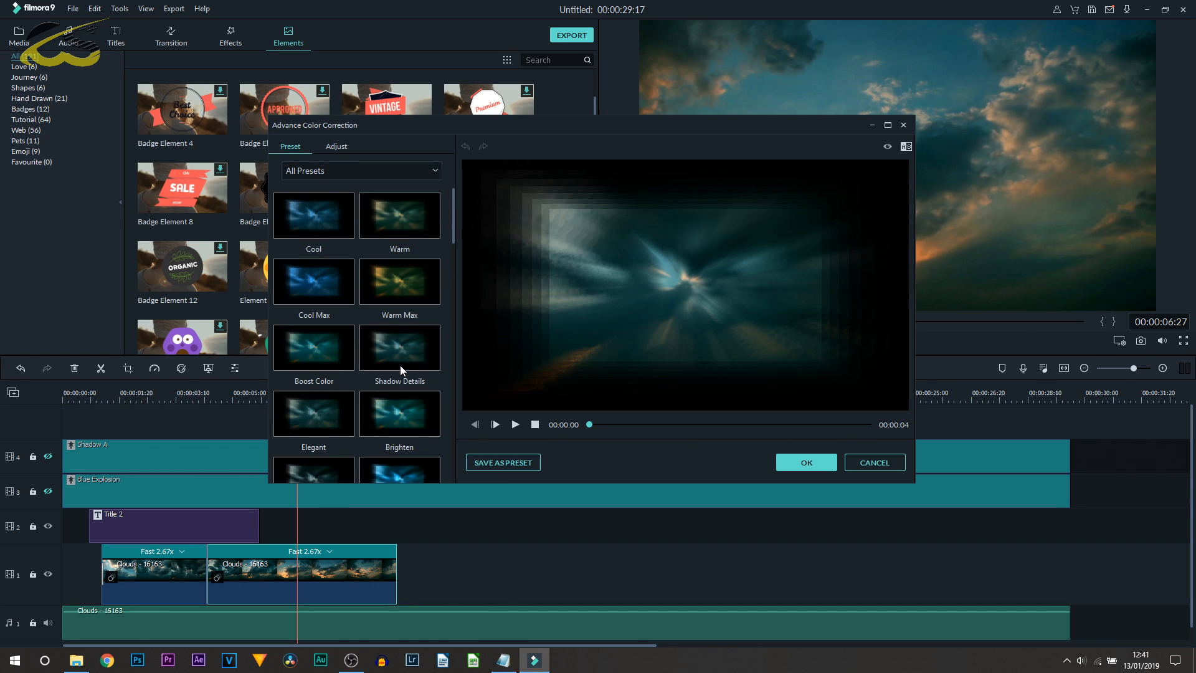
{"action": "left_click", "coordinate": [402, 288]}
{"action": "left_click", "coordinate": [820, 461]}
Play back the transition between the two Clouds segments from 00:00:03:22 to compare the original and color-corrected footage
{"action": "left_click", "coordinate": [217, 393]}
{"action": "left_click", "coordinate": [208, 394]}
{"action": "left_click", "coordinate": [190, 393]}
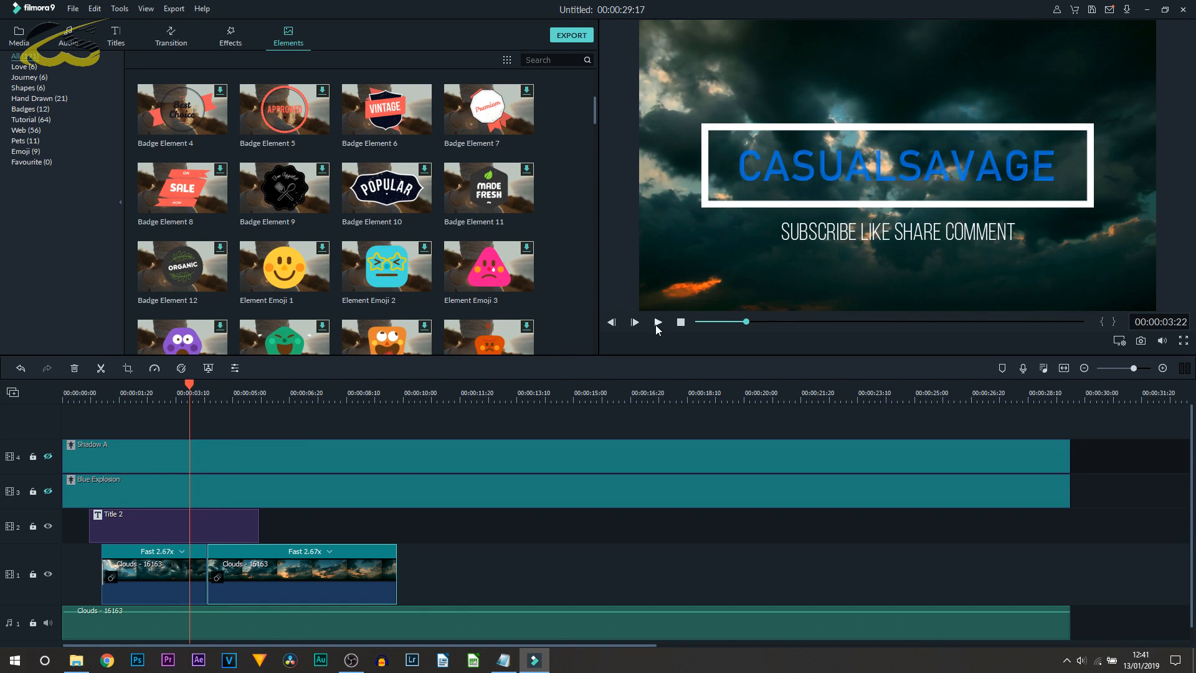
{"action": "left_click", "coordinate": [173, 577]}
{"action": "left_click", "coordinate": [161, 551]}
{"action": "left_click", "coordinate": [265, 563]}
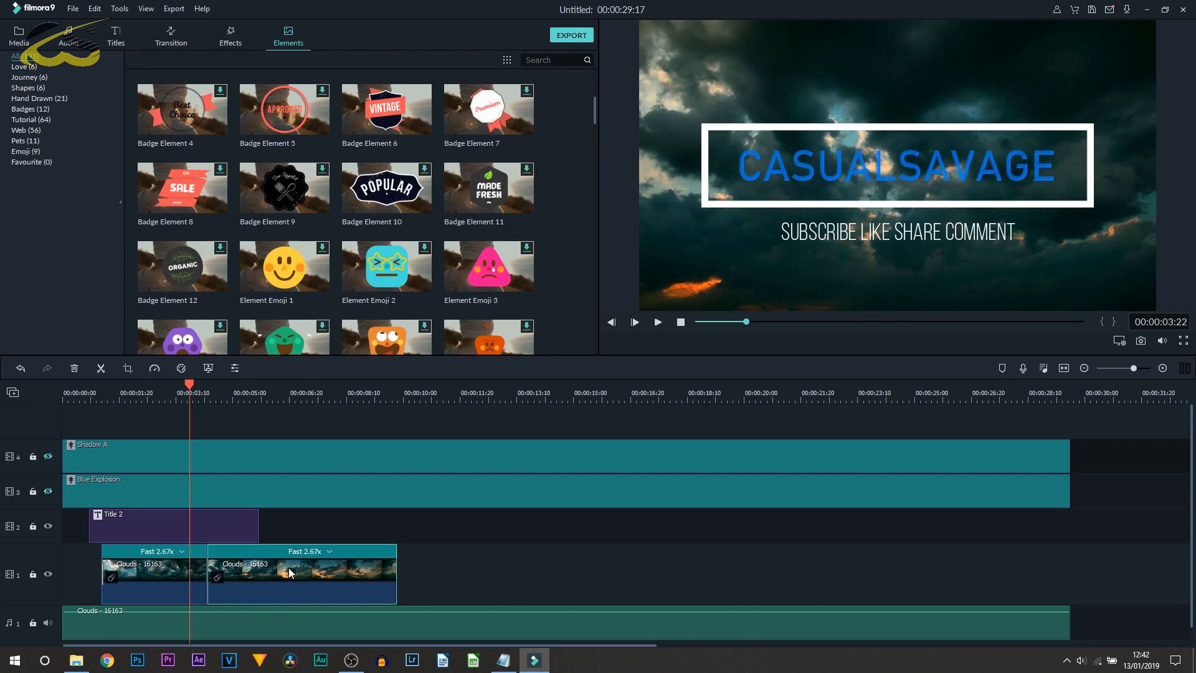
{"action": "left_click", "coordinate": [657, 322]}
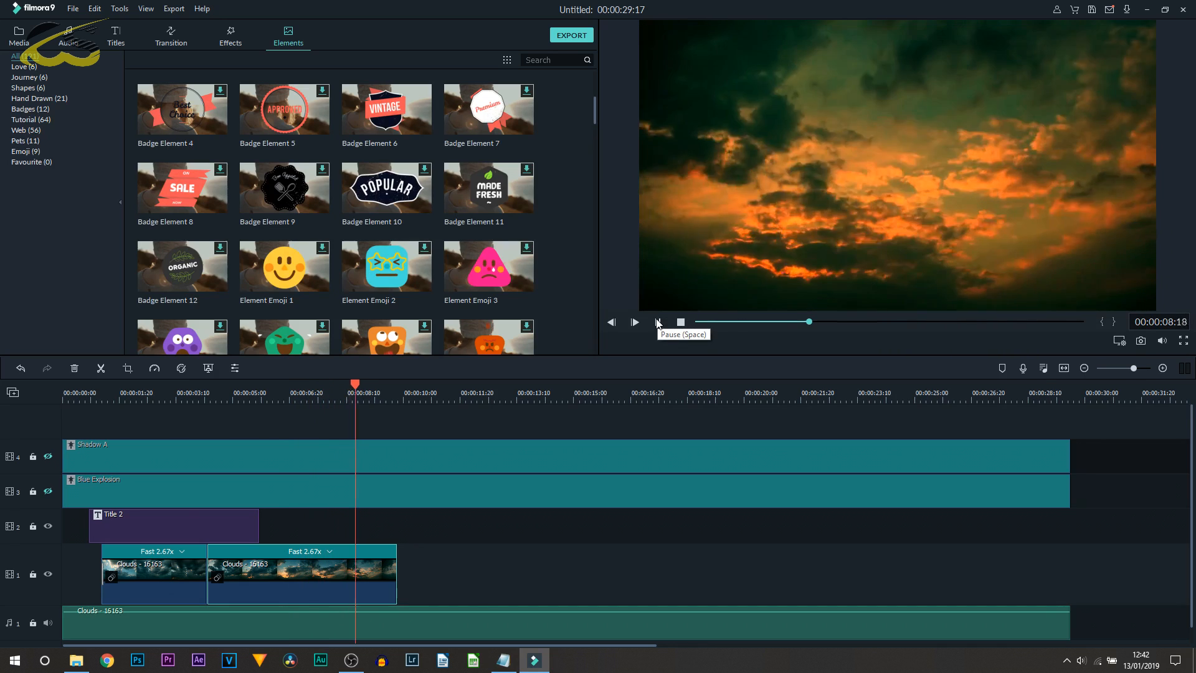
{"action": "left_click", "coordinate": [479, 589]}
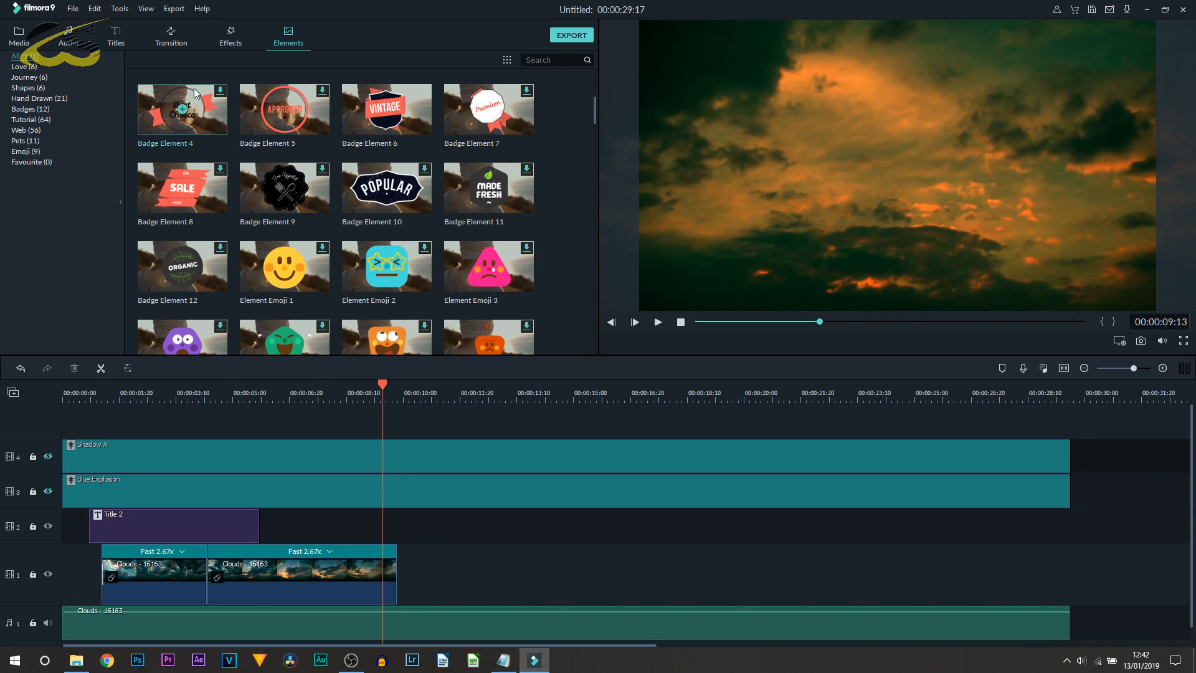
Insert the Beep sound effect into audio track 1 at 00:00:09:13 and play it back
{"action": "left_click", "coordinate": [68, 36]}
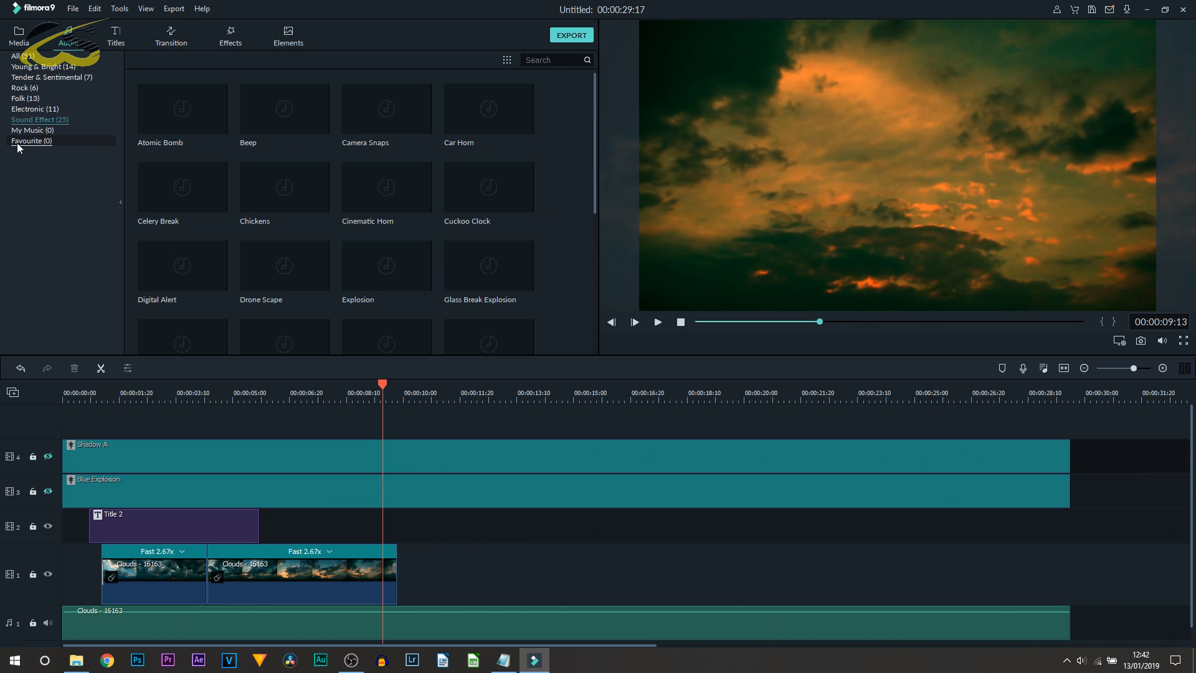
{"action": "left_click", "coordinate": [285, 110]}
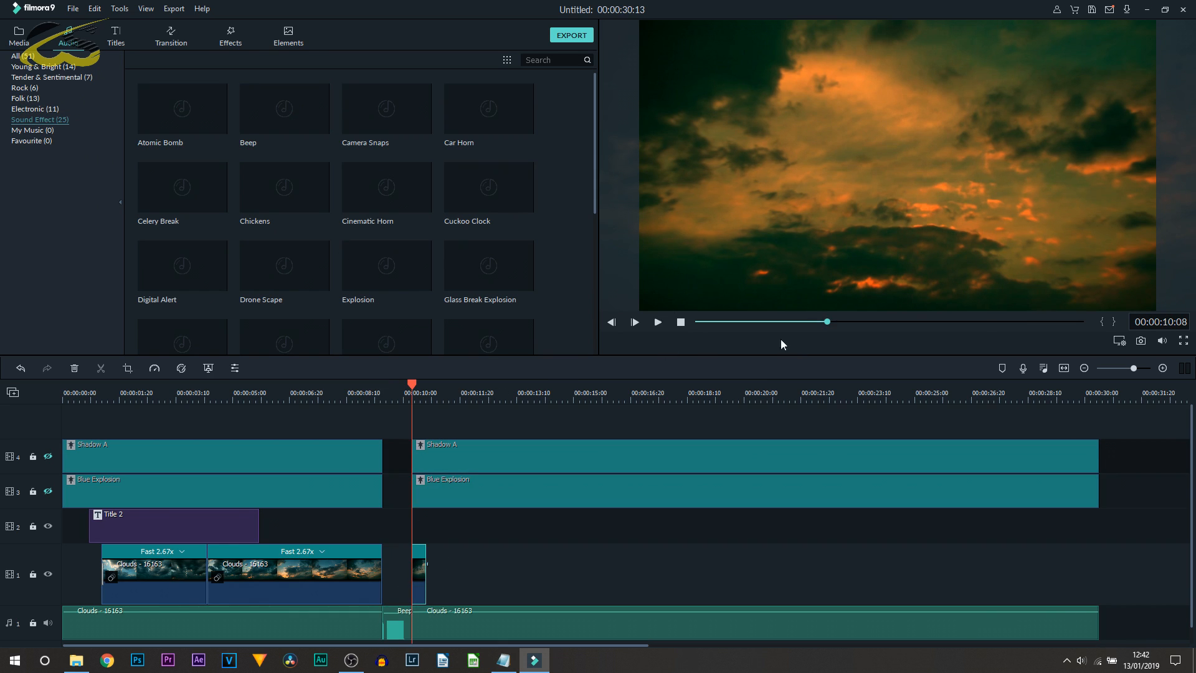
{"action": "left_click", "coordinate": [385, 616]}
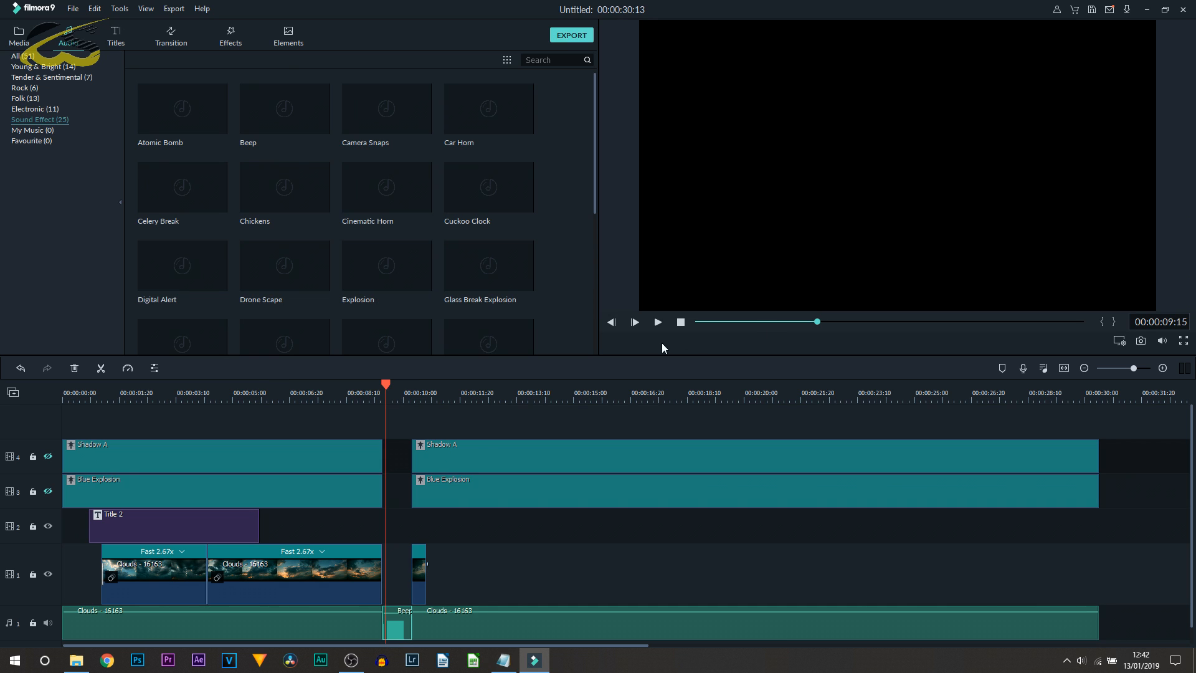
{"action": "left_click", "coordinate": [660, 322]}
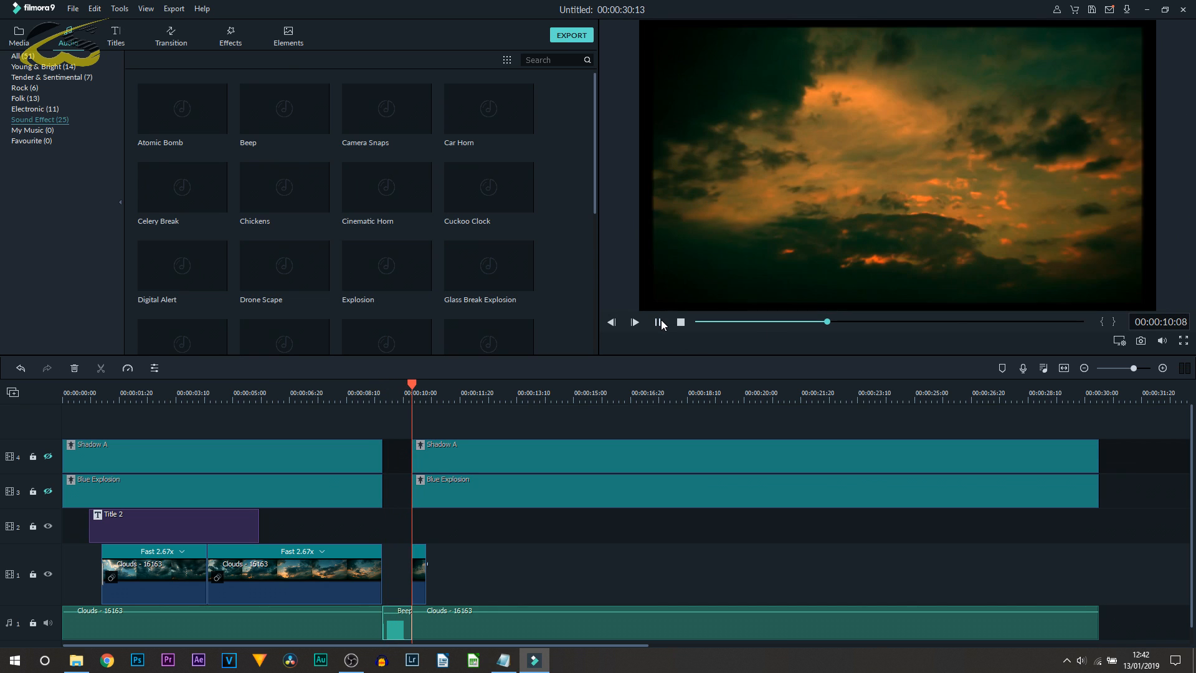
{"action": "left_click", "coordinate": [660, 322]}
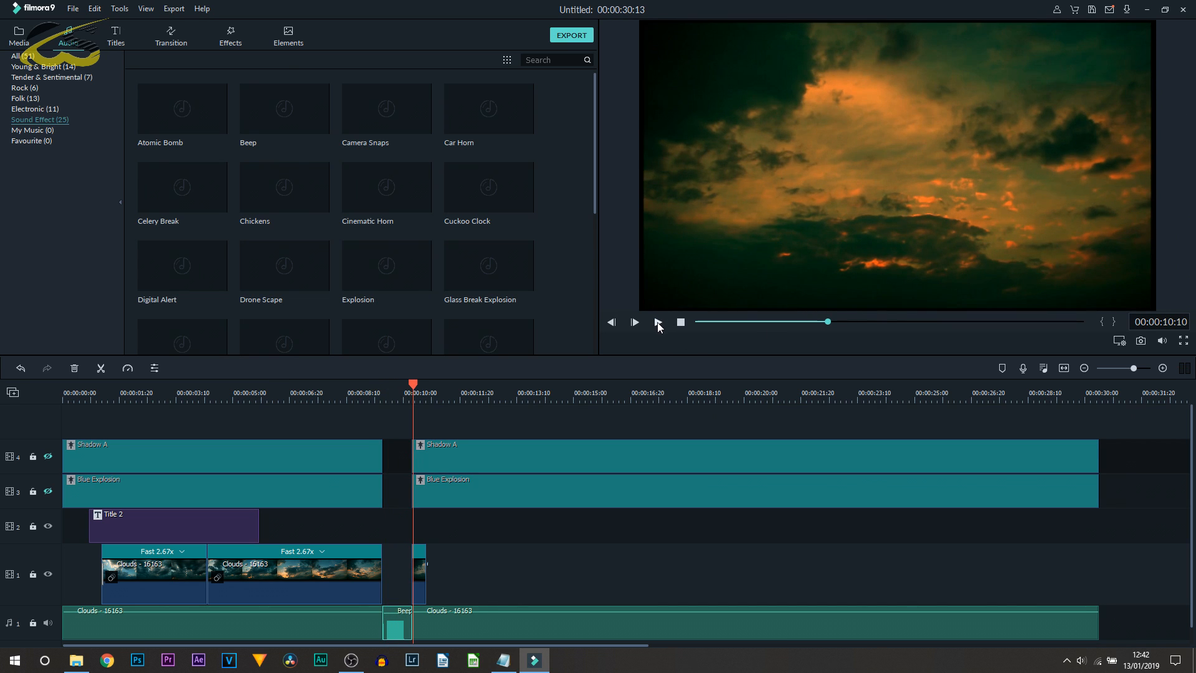
{"action": "left_click", "coordinate": [401, 553]}
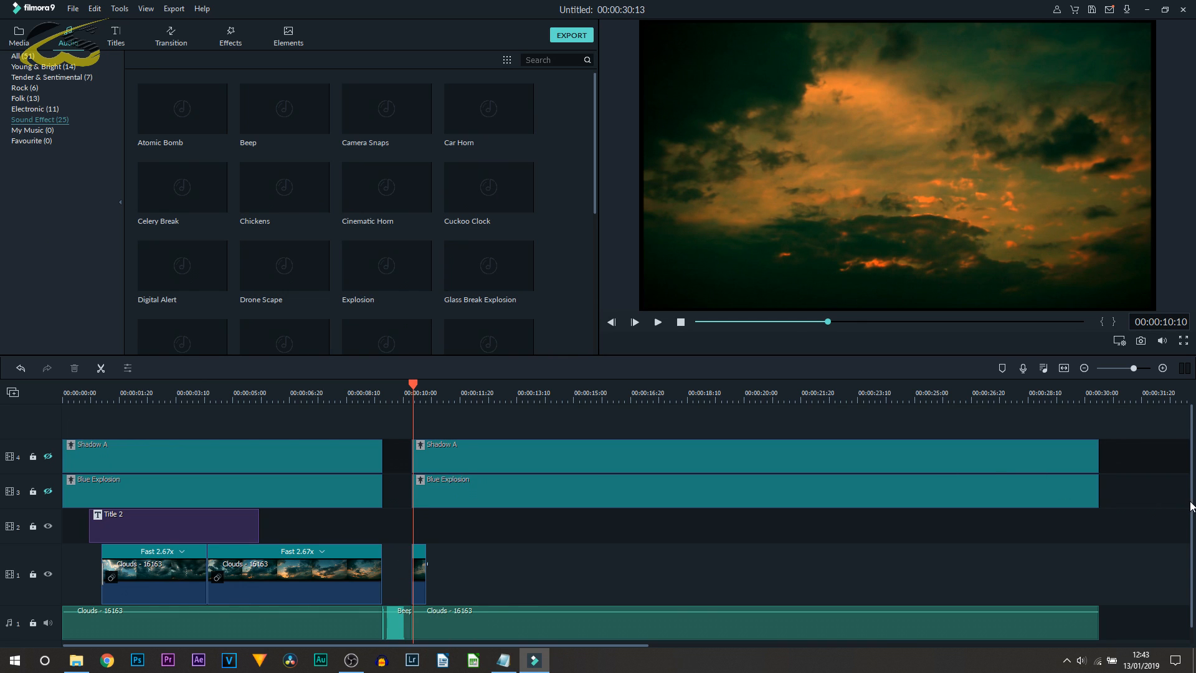
Give the Beep clip on audio track 1 a 0.33 s fade in and a 0.30 s fade out
{"action": "left_click_drag", "start_coordinate": [1192, 507], "coordinate": [1193, 530]}
{"action": "left_click", "coordinate": [396, 614]}
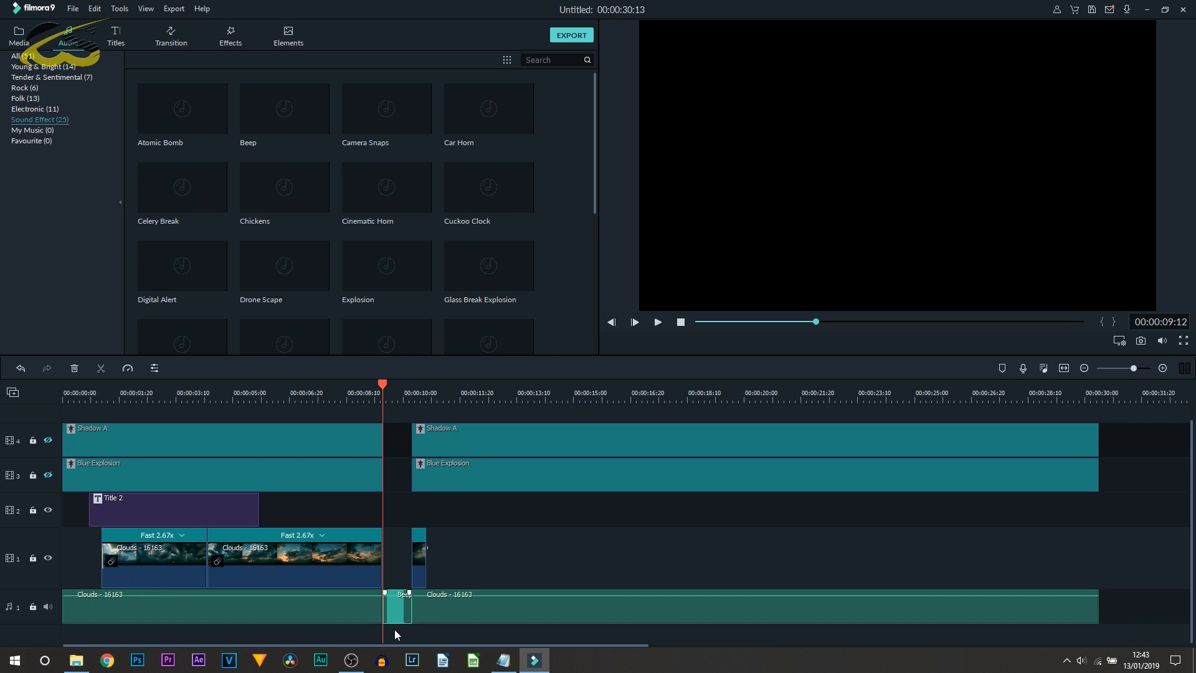
{"action": "double_click", "coordinate": [393, 614]}
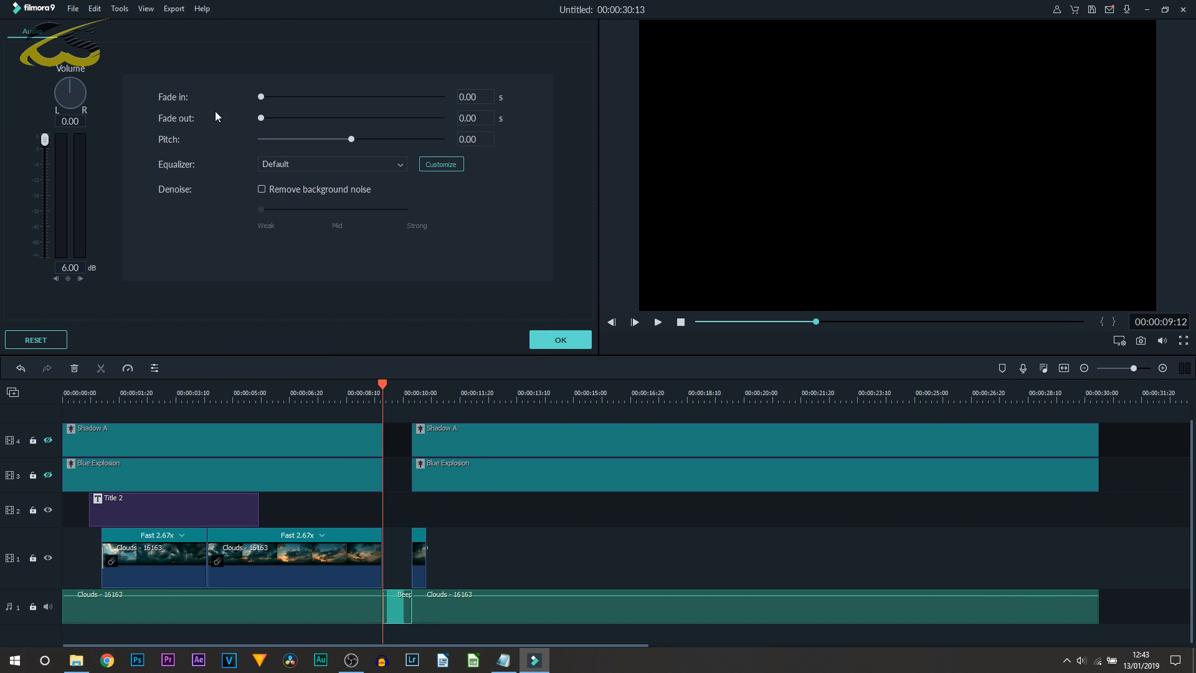
{"action": "mouse_move", "coordinate": [262, 97]}
{"action": "left_mouse_down"}
{"action": "mouse_move", "coordinate": [440, 97]}
{"action": "mouse_move", "coordinate": [261, 96]}
{"action": "left_mouse_up"}
{"action": "left_click_drag", "start_coordinate": [469, 102], "coordinate": [492, 102]}
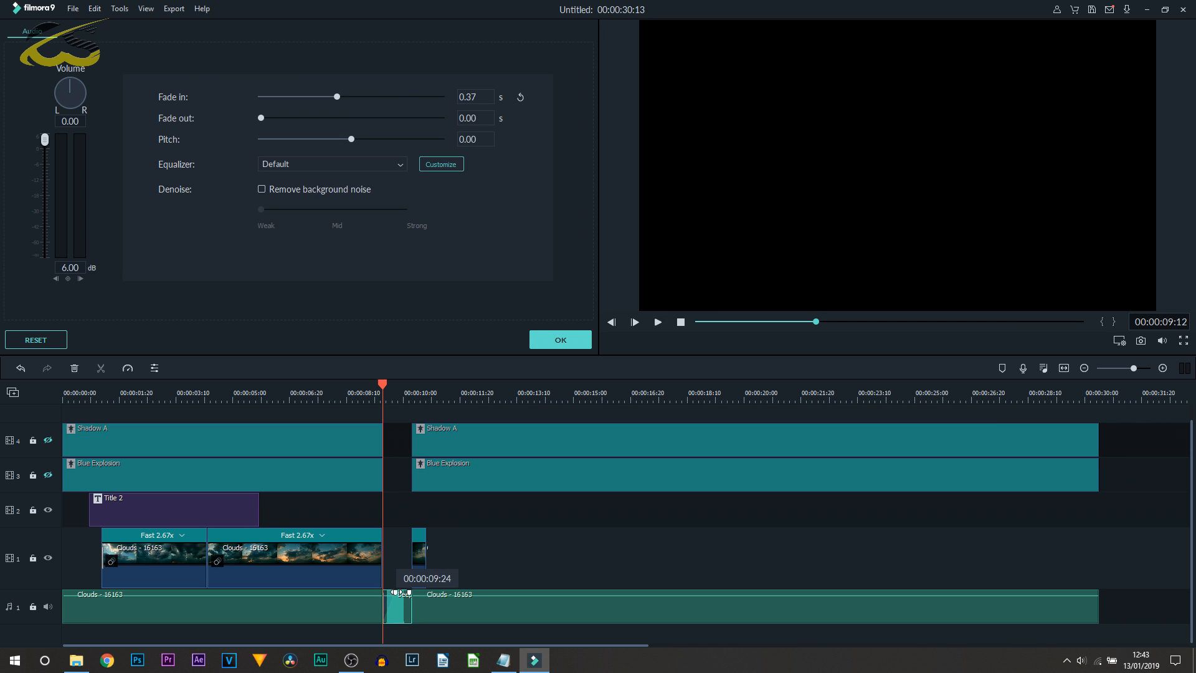
{"action": "left_click_drag", "start_coordinate": [396, 592], "coordinate": [401, 592]}
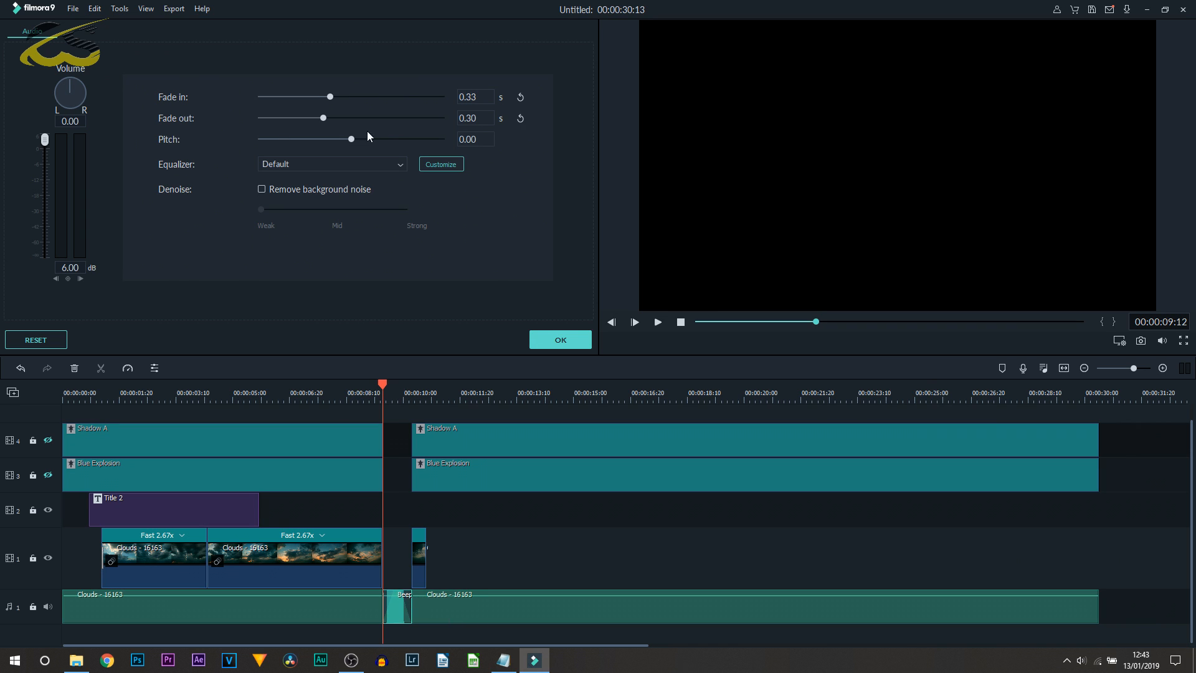
Look through the equalizer presets available for the Beep clip and close its audio settings
{"action": "left_click", "coordinate": [271, 162]}
{"action": "scroll", "coordinate": [297, 230], "scroll_direction": "down", "scroll_amount": 3}
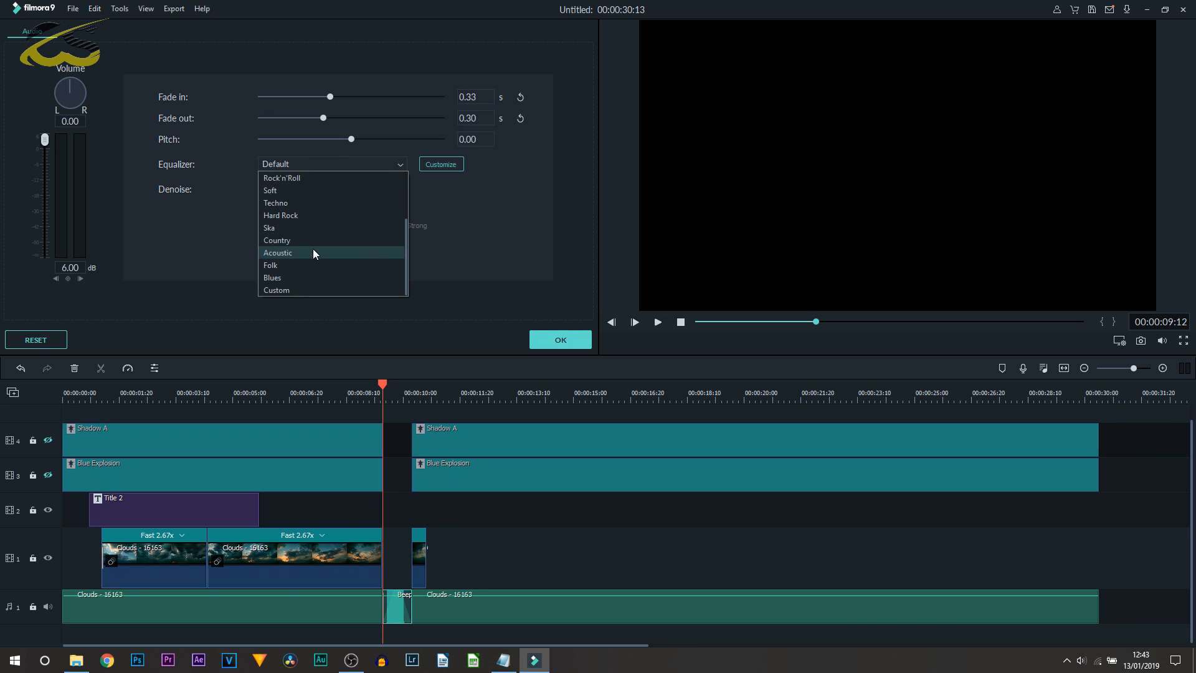
{"action": "scroll", "coordinate": [326, 191], "scroll_direction": "up", "scroll_amount": 3}
{"action": "left_click", "coordinate": [461, 217]}
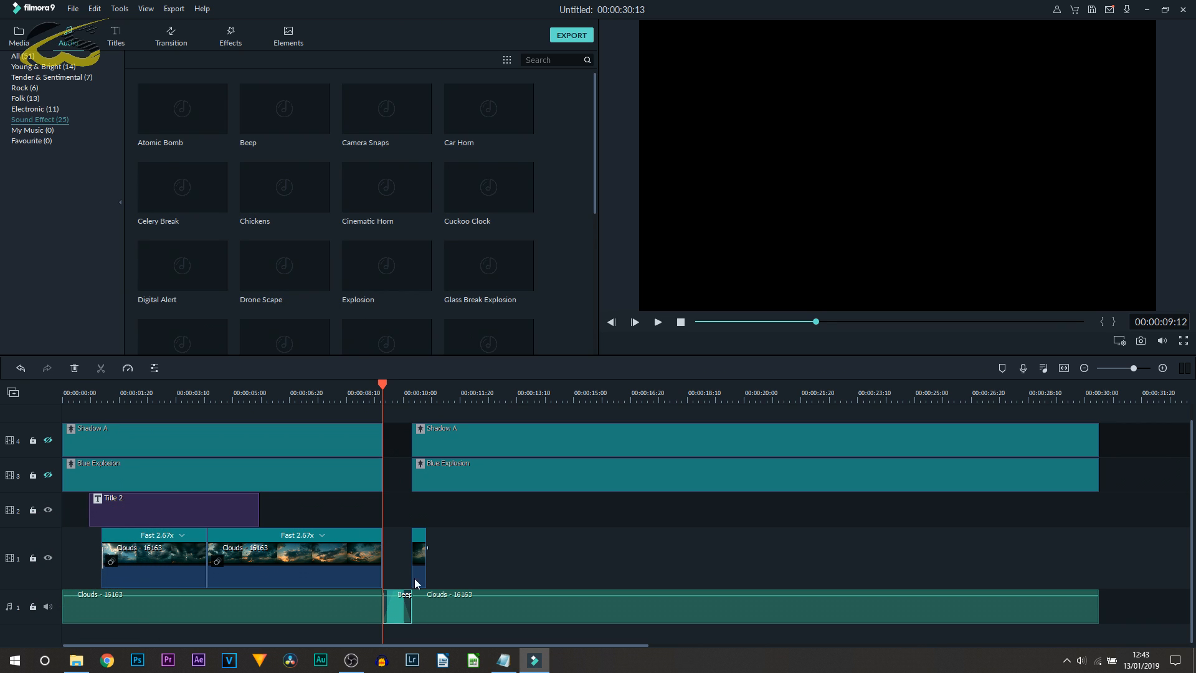
View the custom speed settings of the Beep clip and close them without making changes
{"action": "right_click", "coordinate": [402, 617]}
{"action": "left_click", "coordinate": [467, 581]}
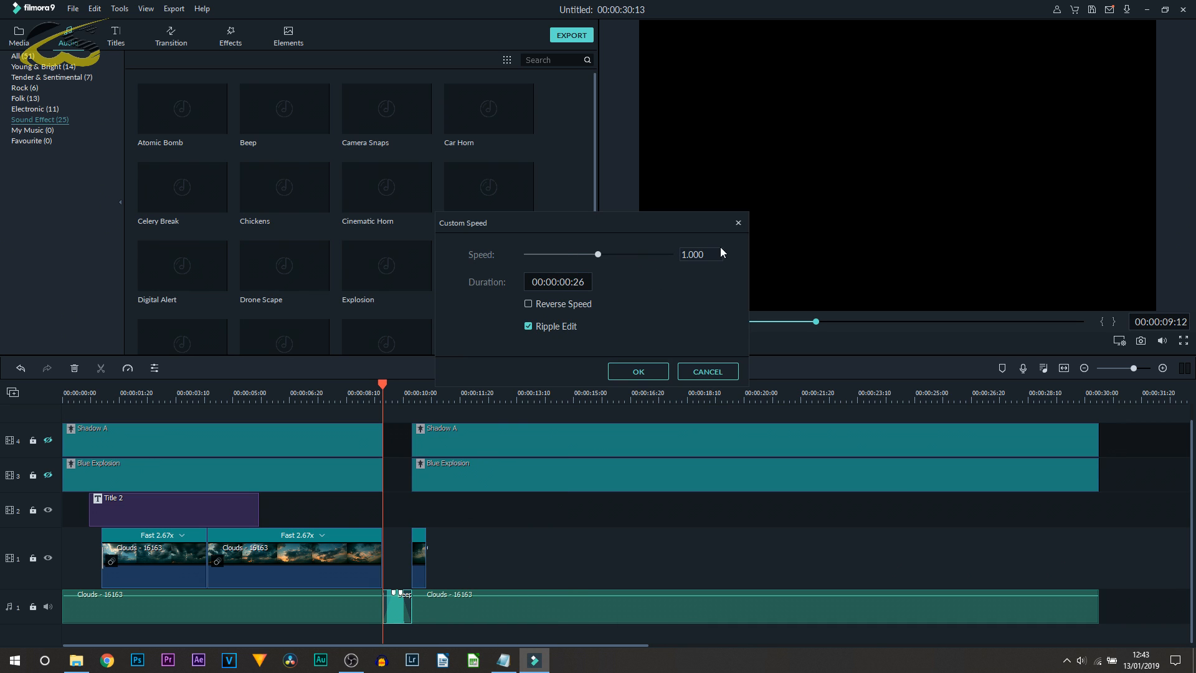
{"action": "left_click", "coordinate": [738, 223]}
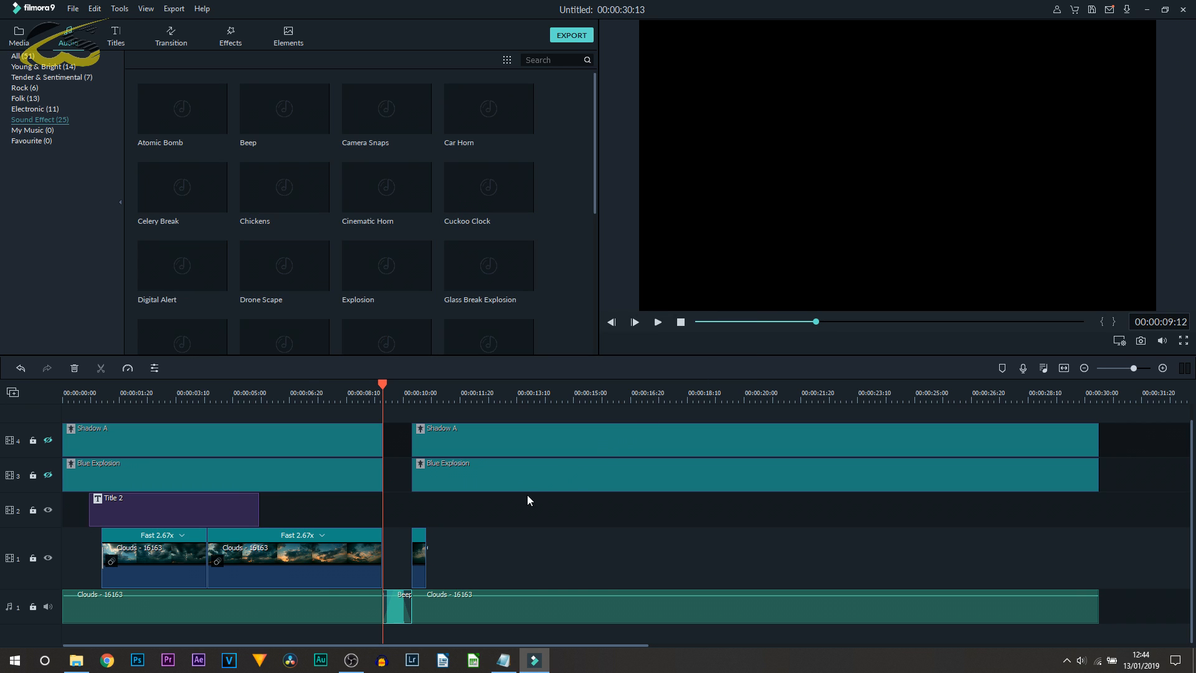
Fit the whole project to the timeline's width and look over the tracks
{"action": "left_click", "coordinate": [1063, 367]}
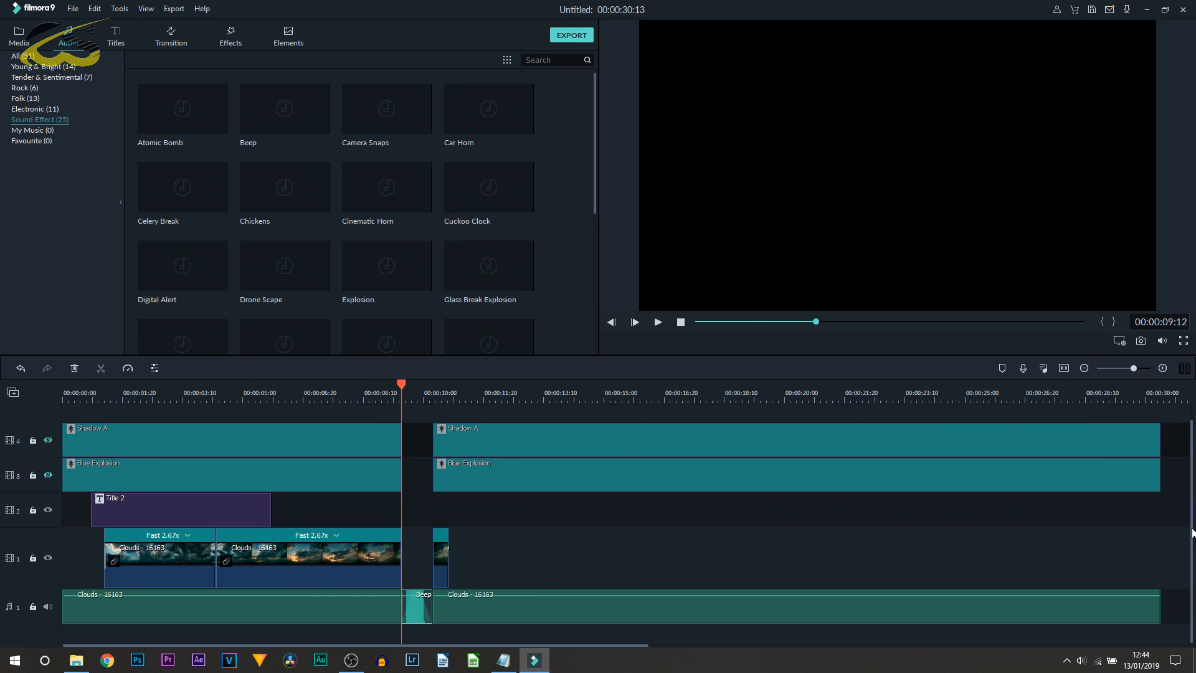
{"action": "scroll", "coordinate": [1192, 526], "scroll_direction": "up", "scroll_amount": 1}
{"action": "scroll", "coordinate": [1192, 478], "scroll_direction": "down", "scroll_amount": 1}
{"action": "scroll", "coordinate": [1192, 529], "scroll_direction": "up", "scroll_amount": 1}
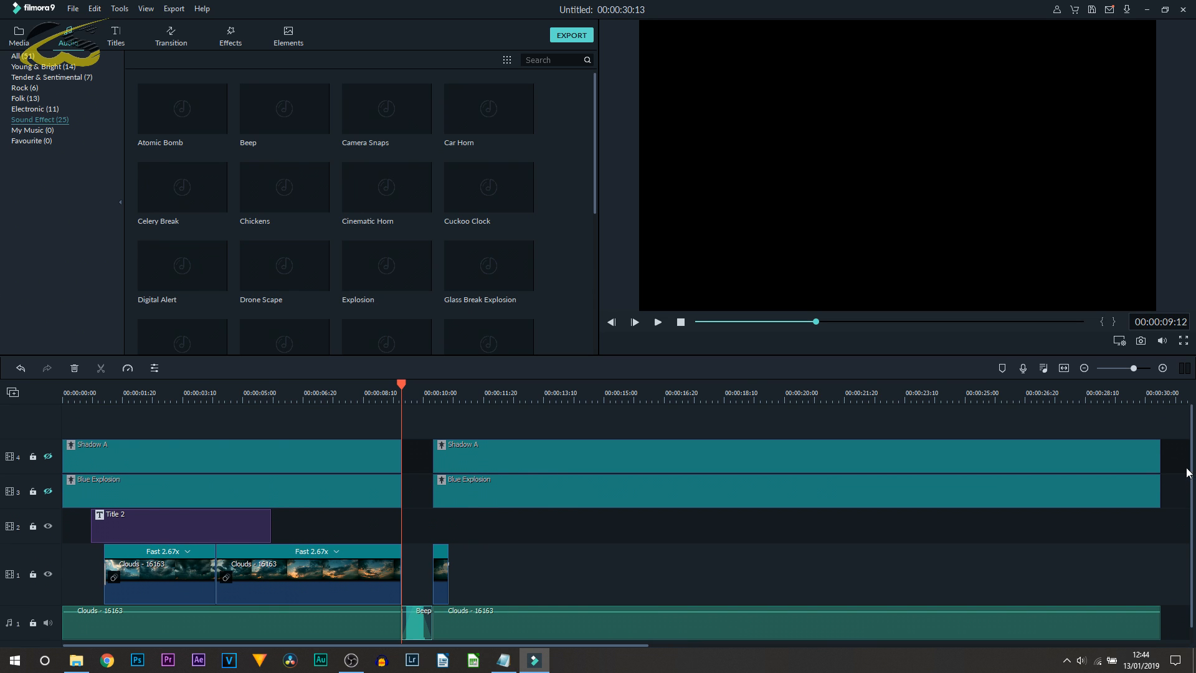
{"action": "scroll", "coordinate": [1169, 553], "scroll_direction": "down", "scroll_amount": 1}
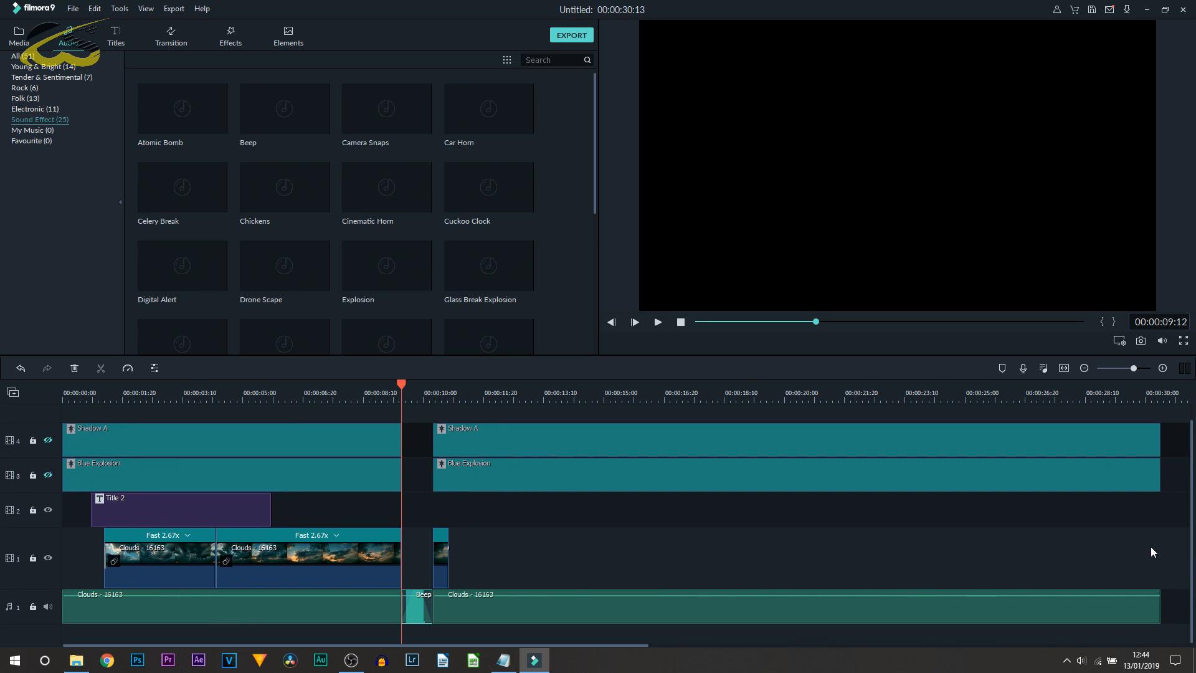
{"action": "scroll", "coordinate": [1150, 550], "scroll_direction": "up", "scroll_amount": 1}
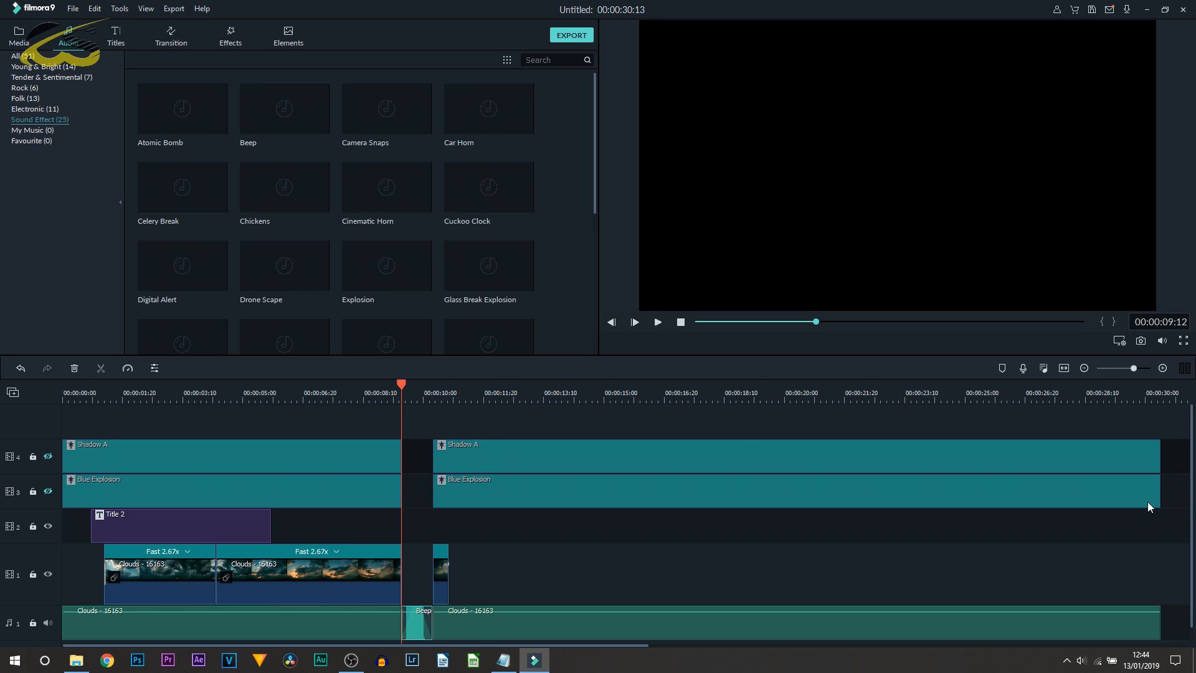